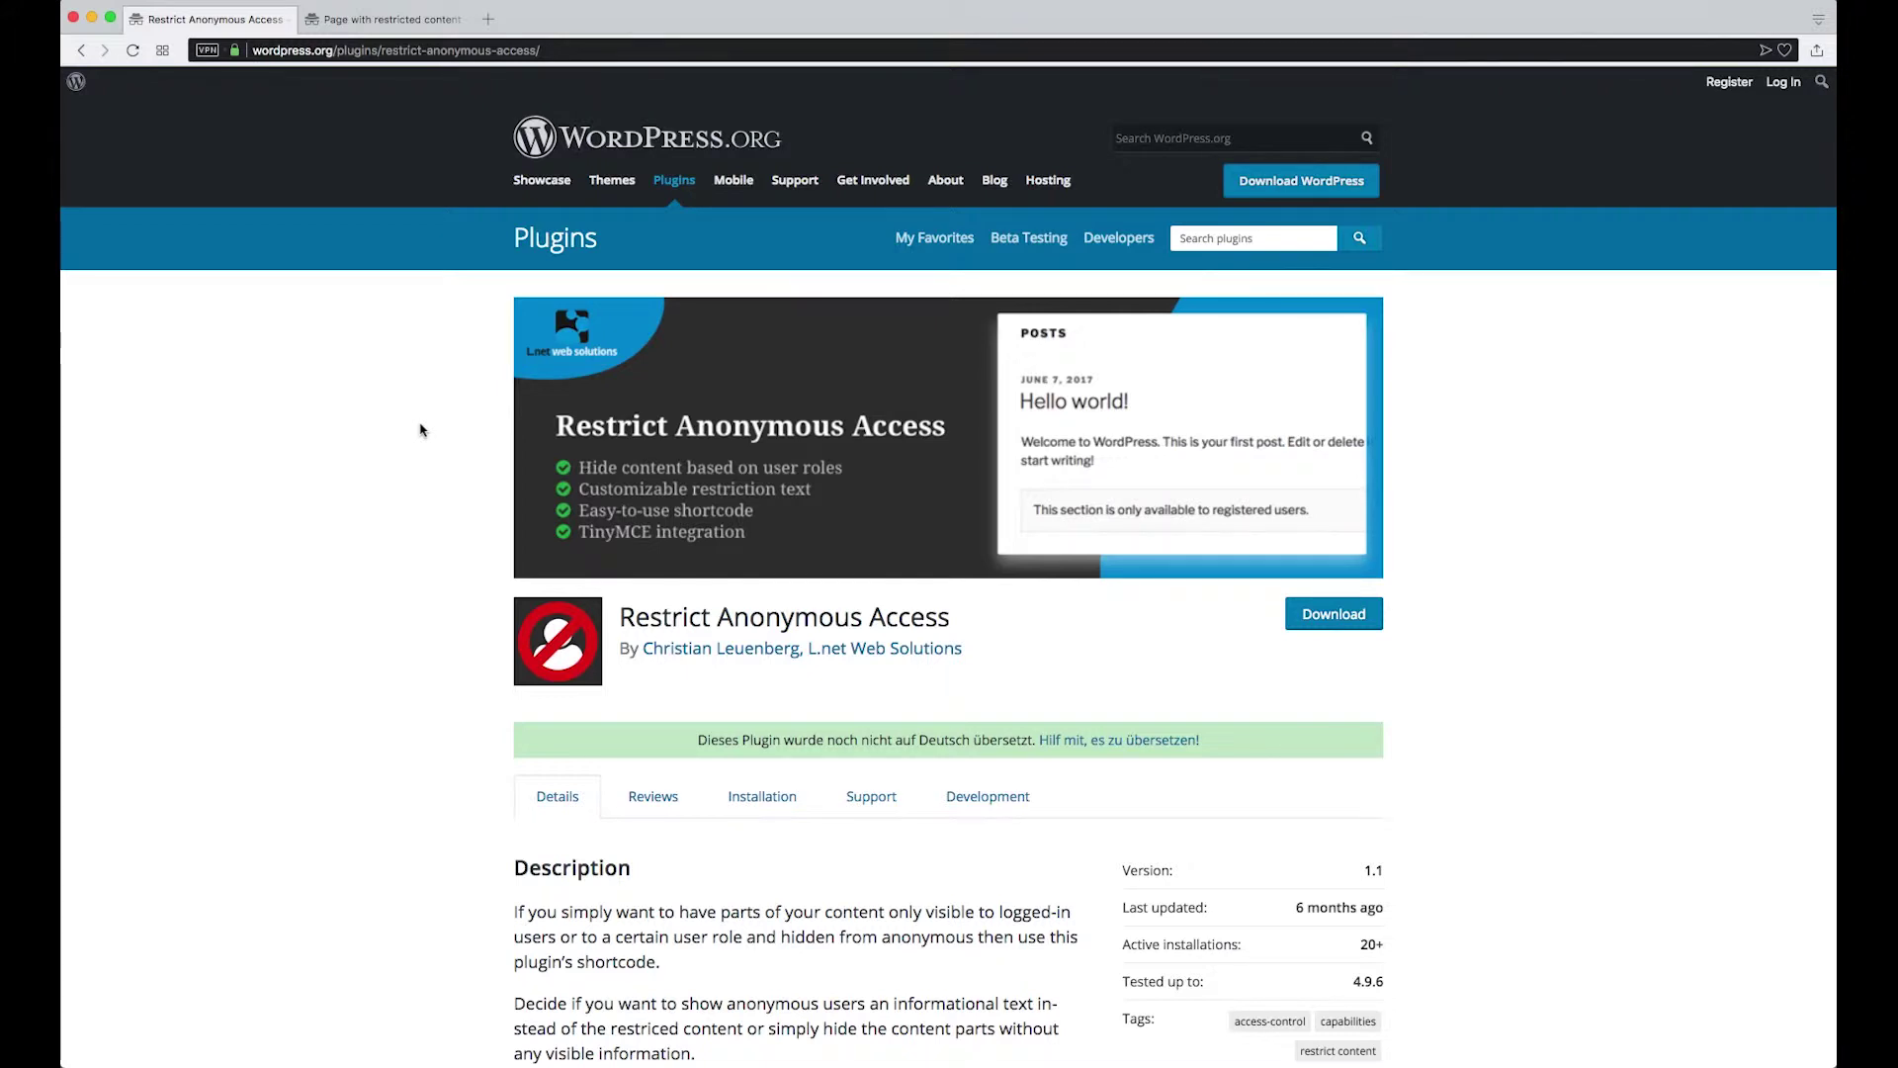
Review the published 'Page with restricted content', whose four paragraphs are all publicly visible
click(409, 23)
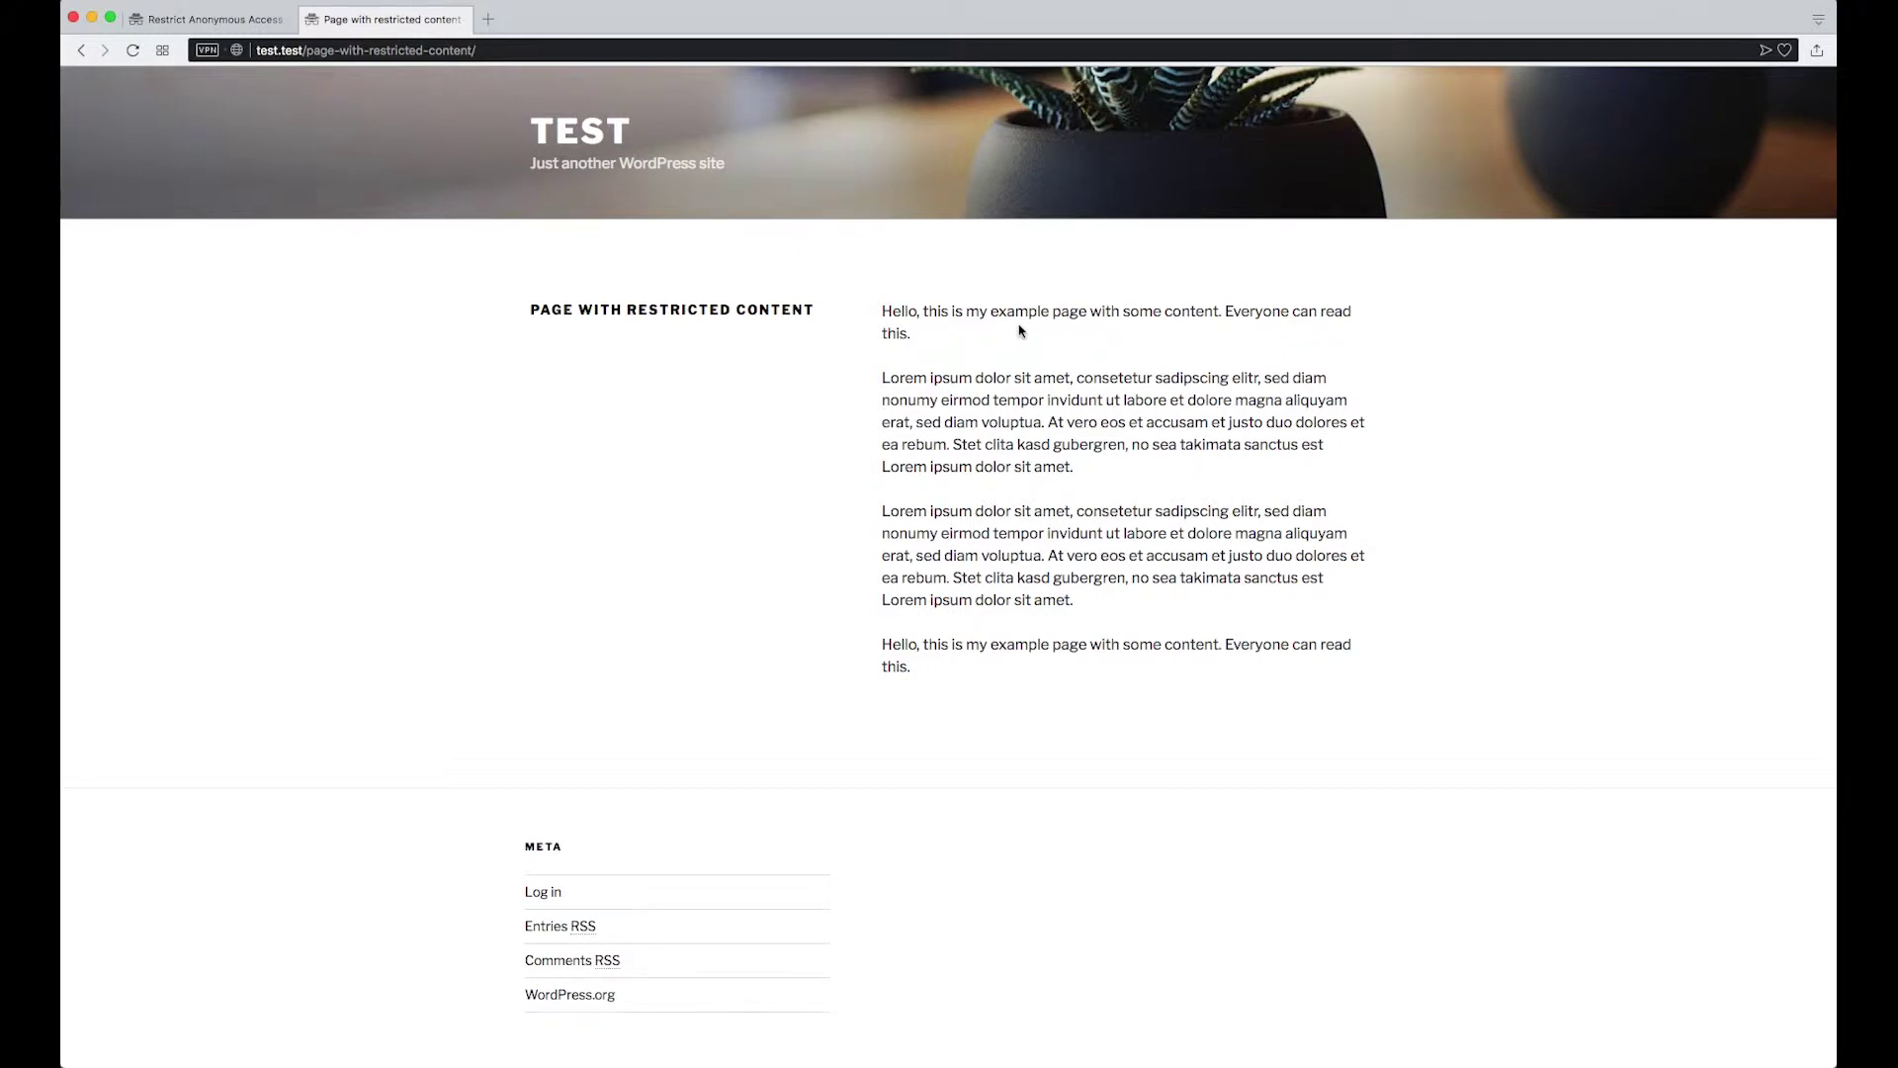
drag(890, 305, 1210, 637)
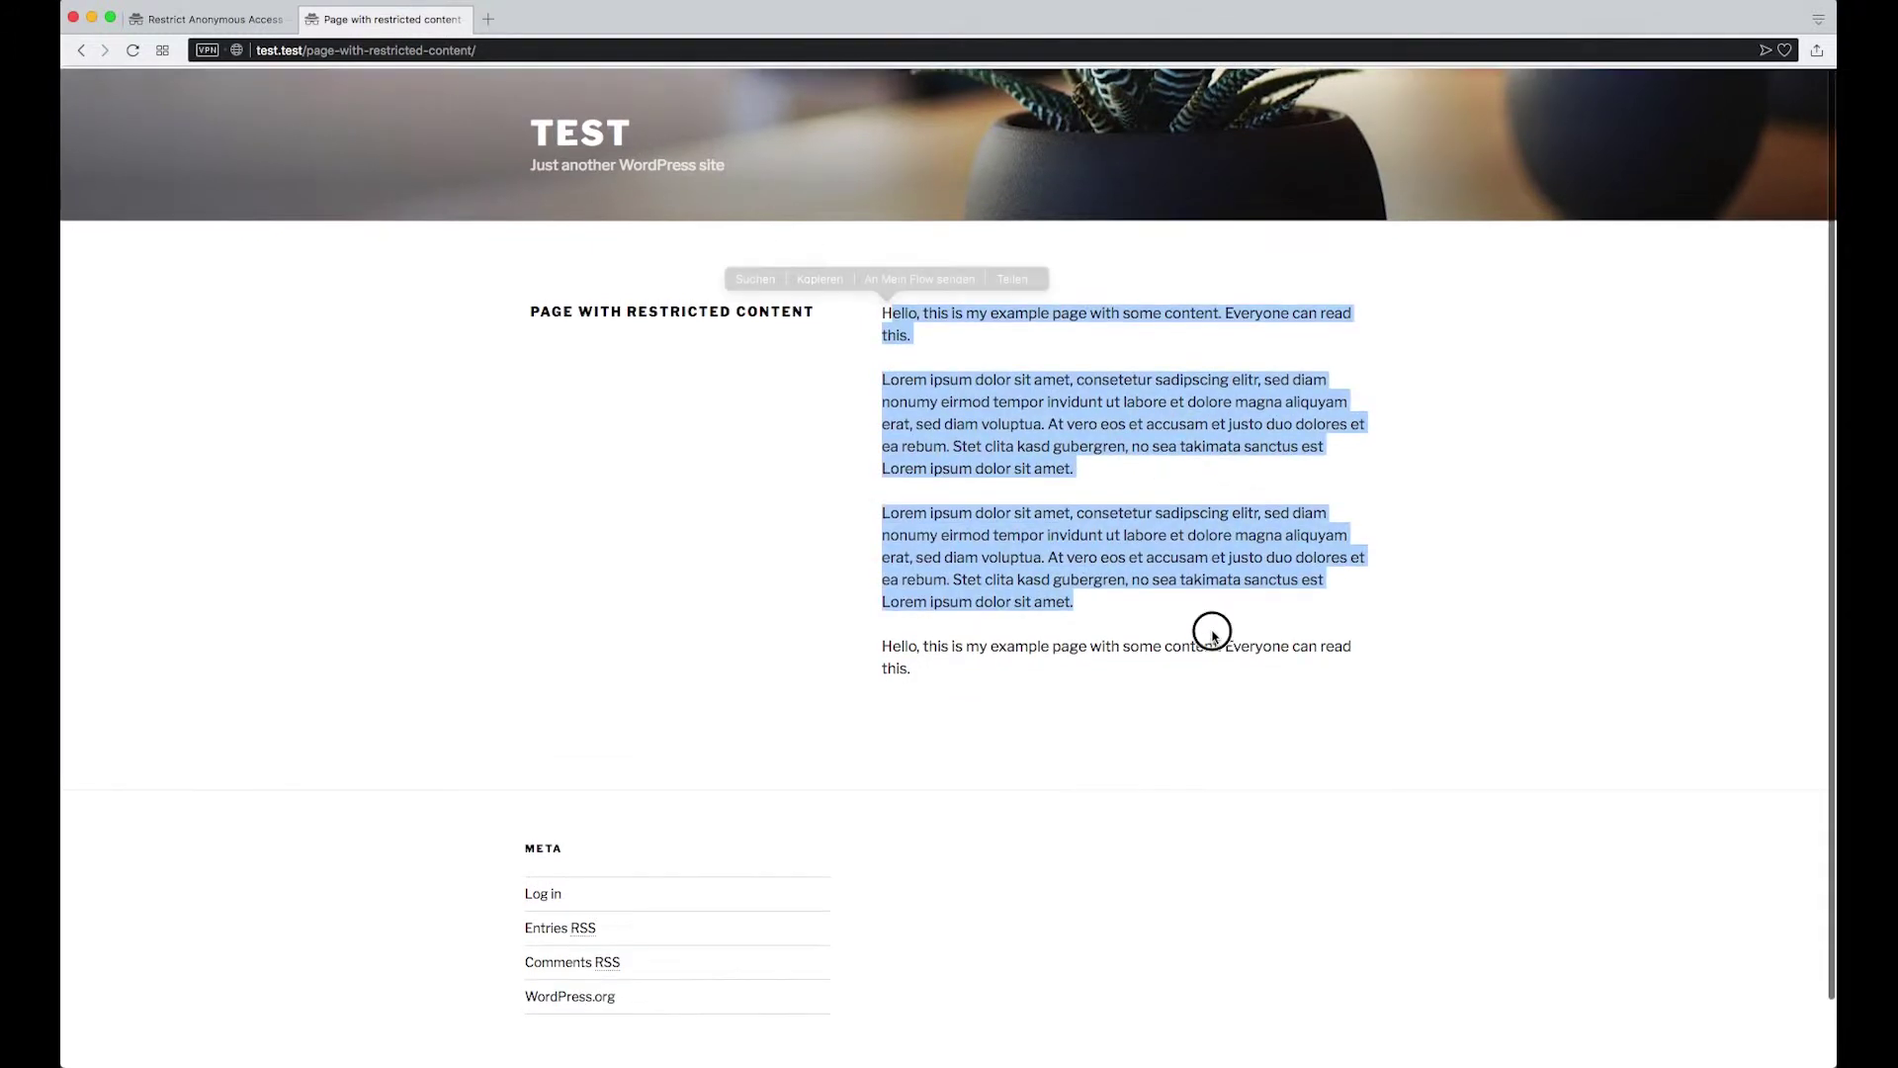
click(1210, 636)
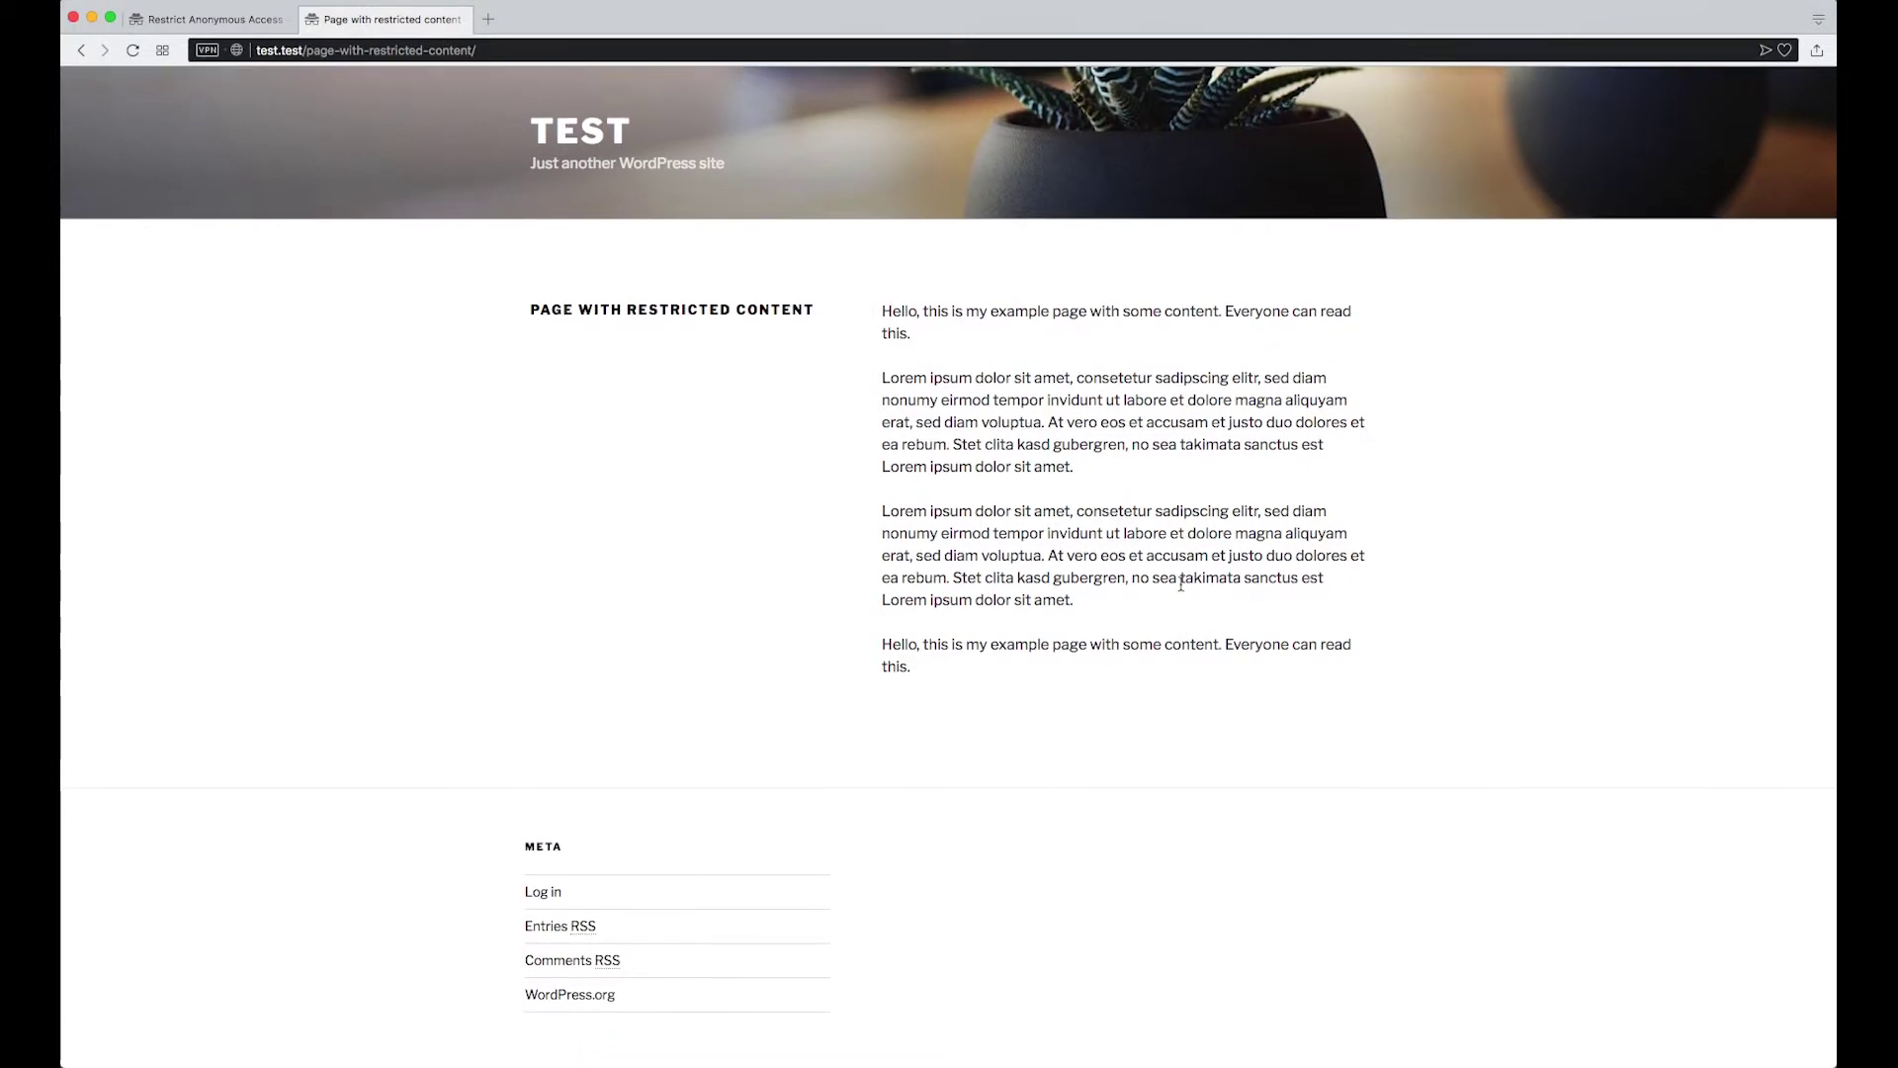
click(396, 0)
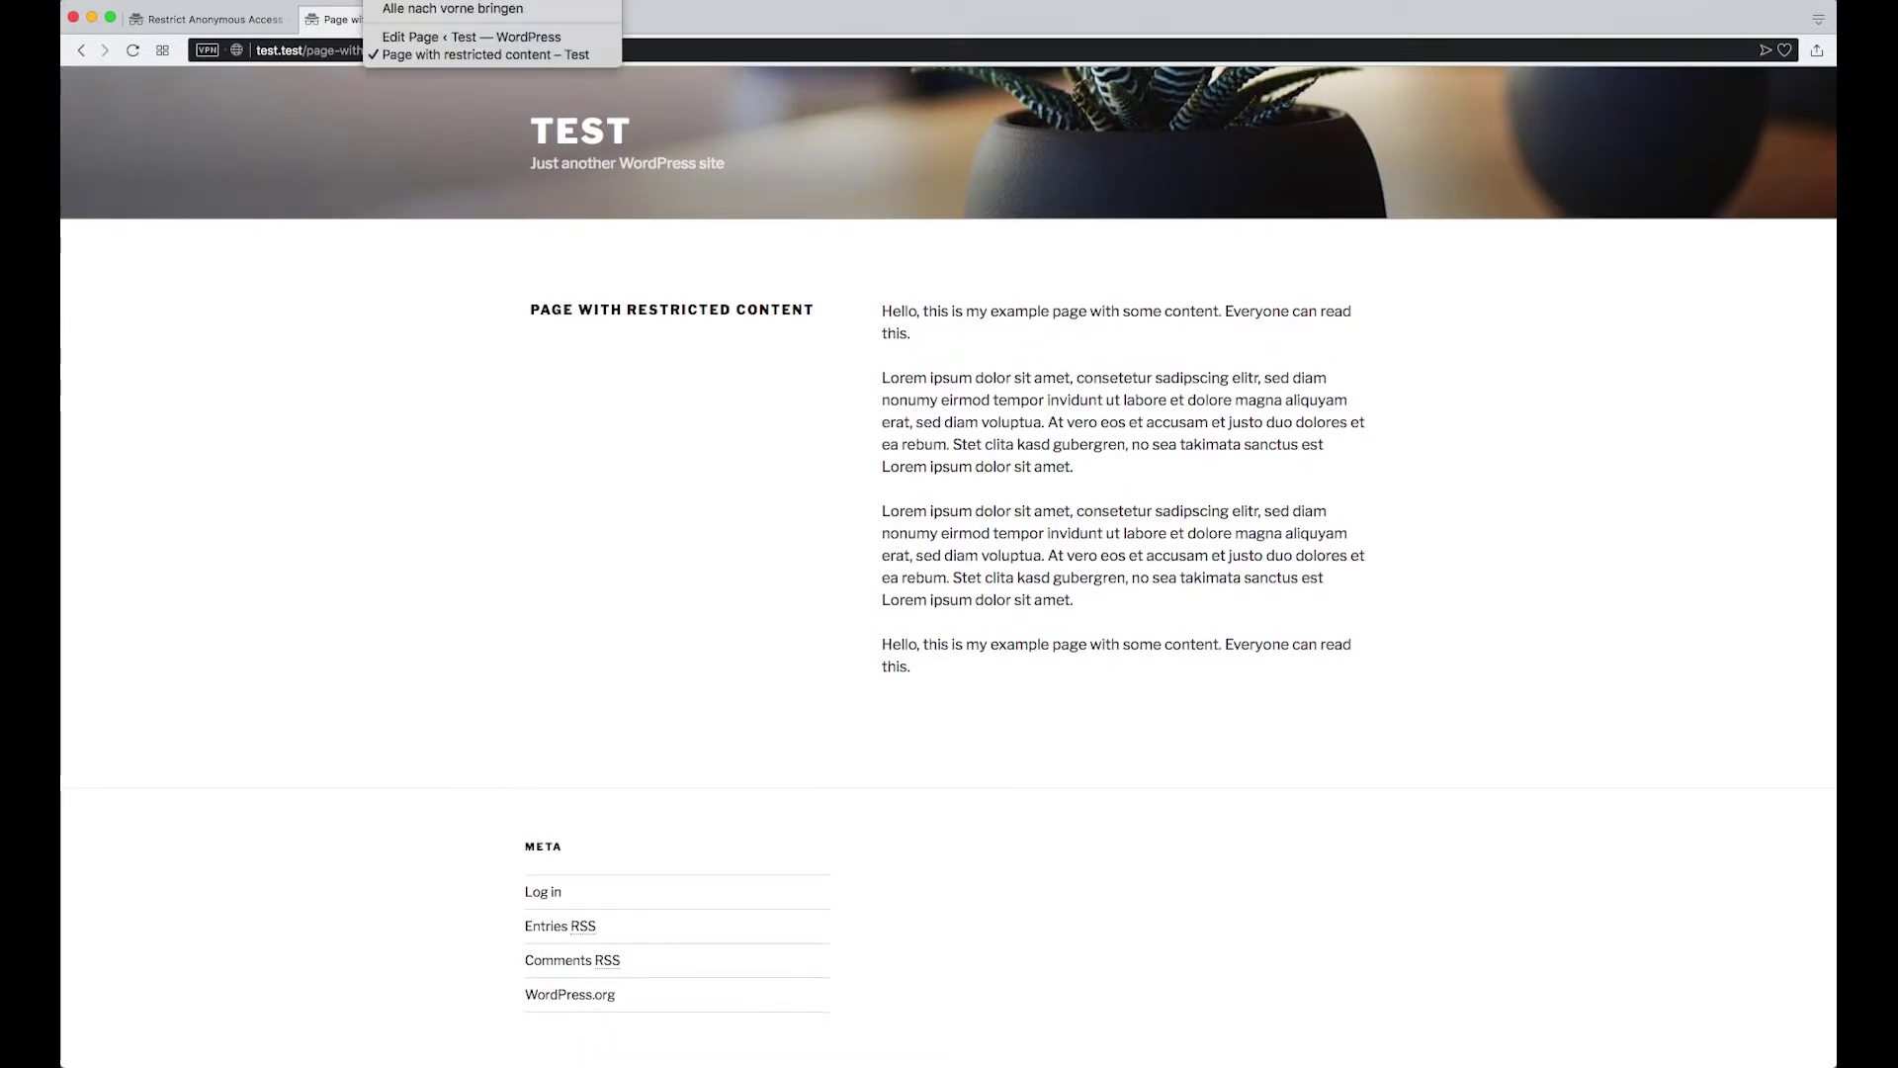
Wrap the first Lorem ipsum paragraph in [member]…[/member] tags and update the page to revision 14
click(436, 37)
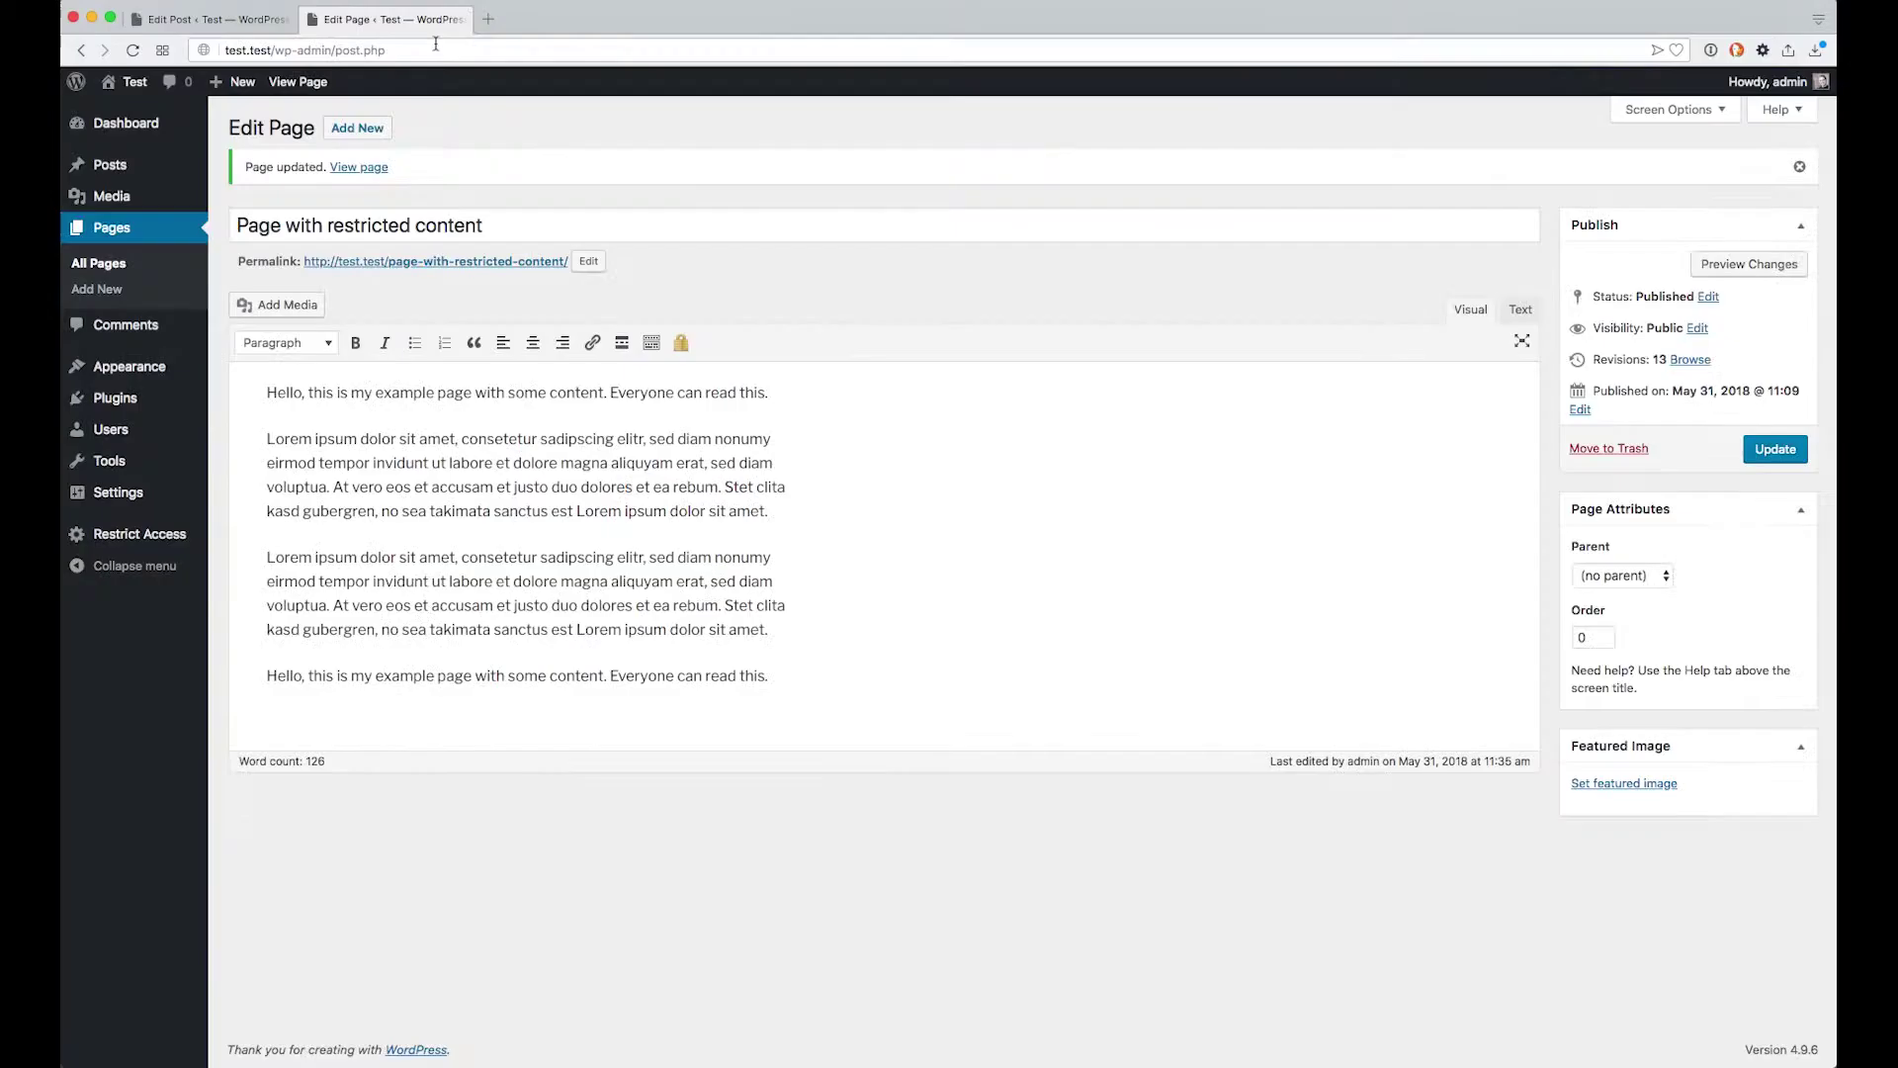
click(415, 486)
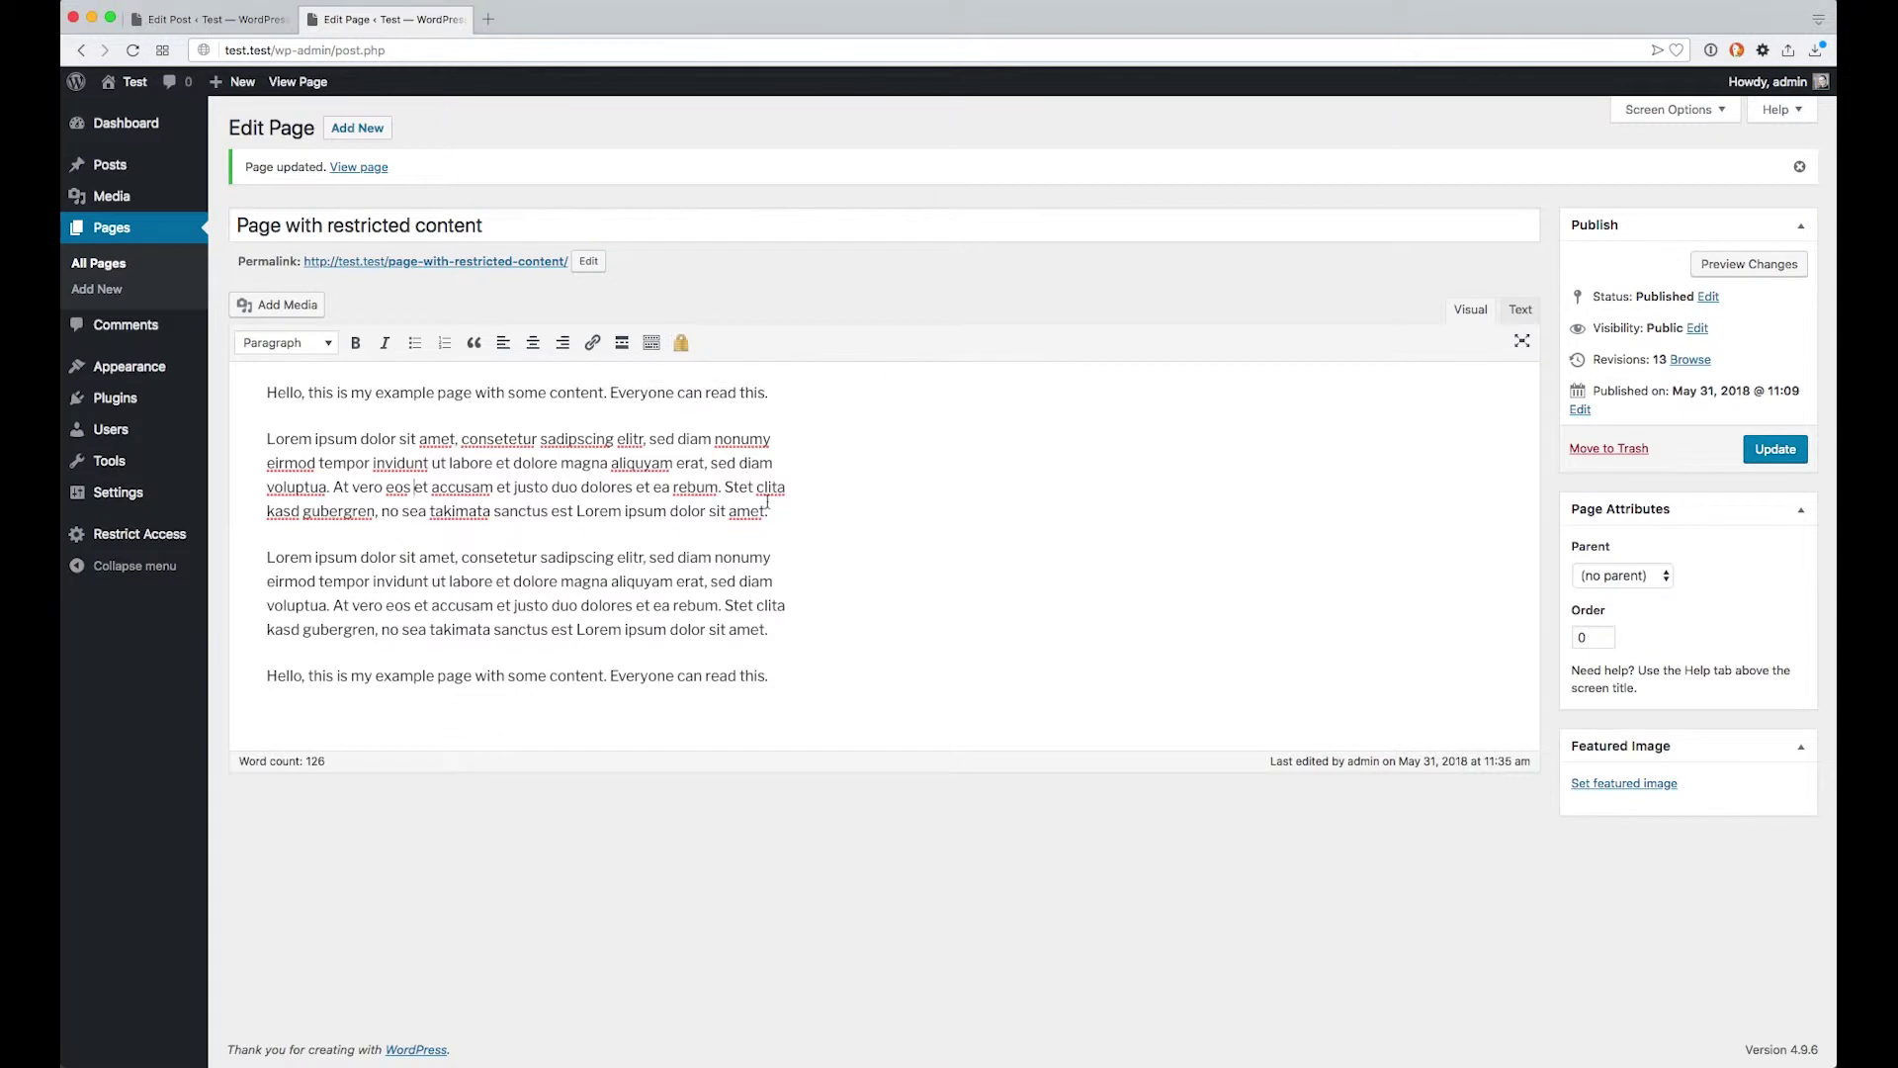
drag(768, 511, 259, 445)
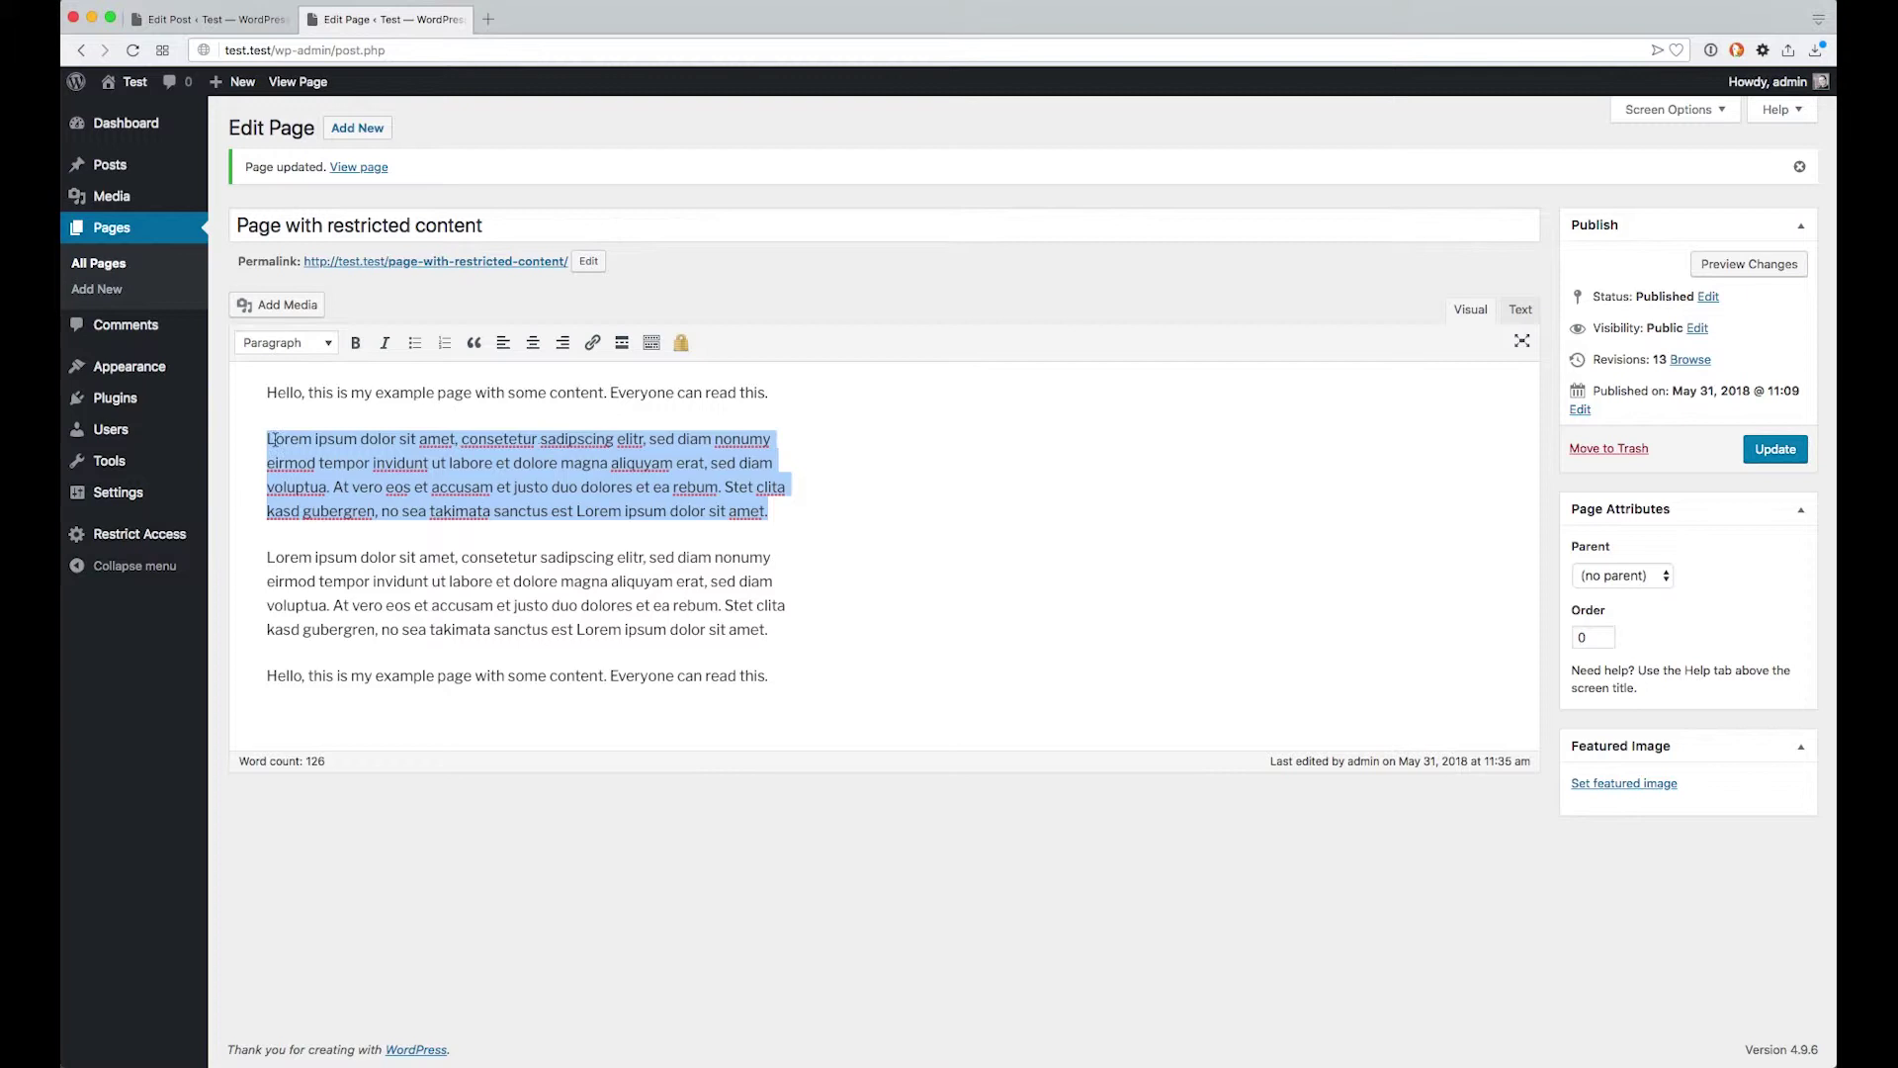
click(681, 343)
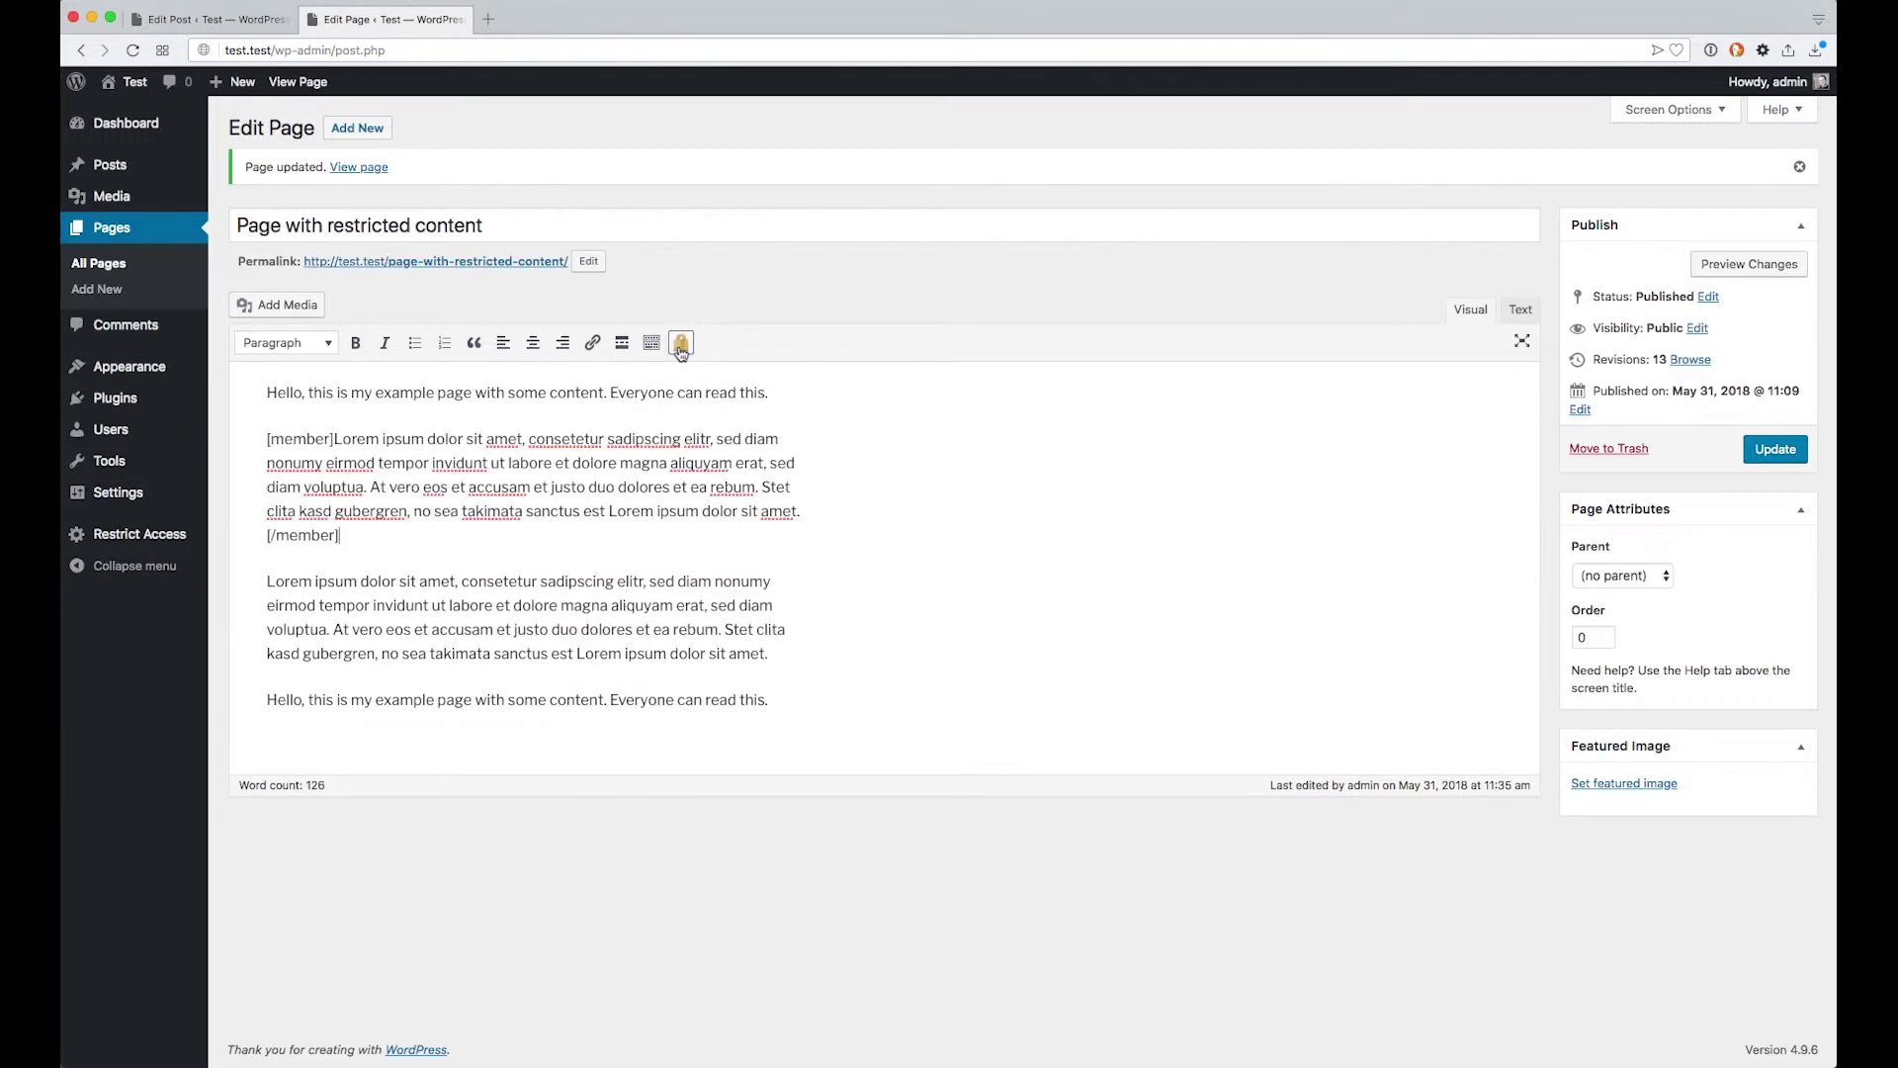
double_click(300, 441)
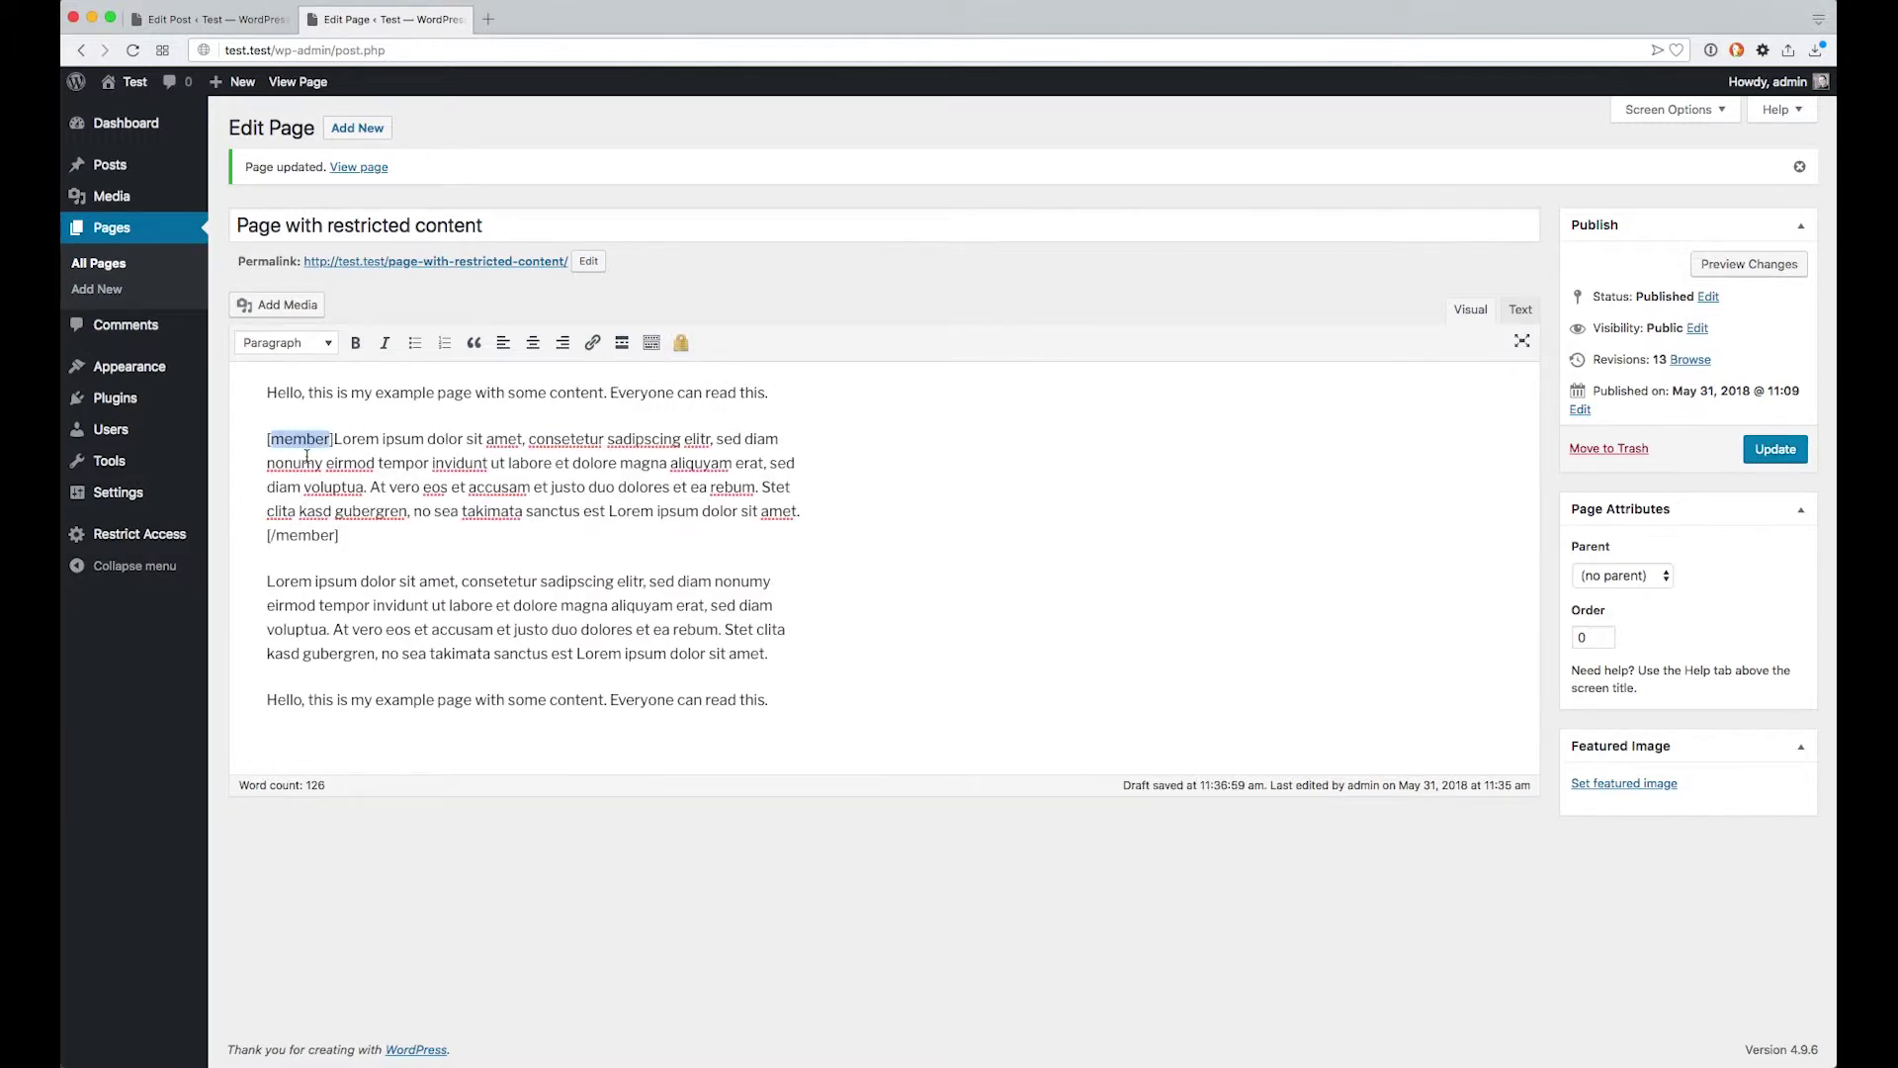
click(357, 536)
click(1758, 452)
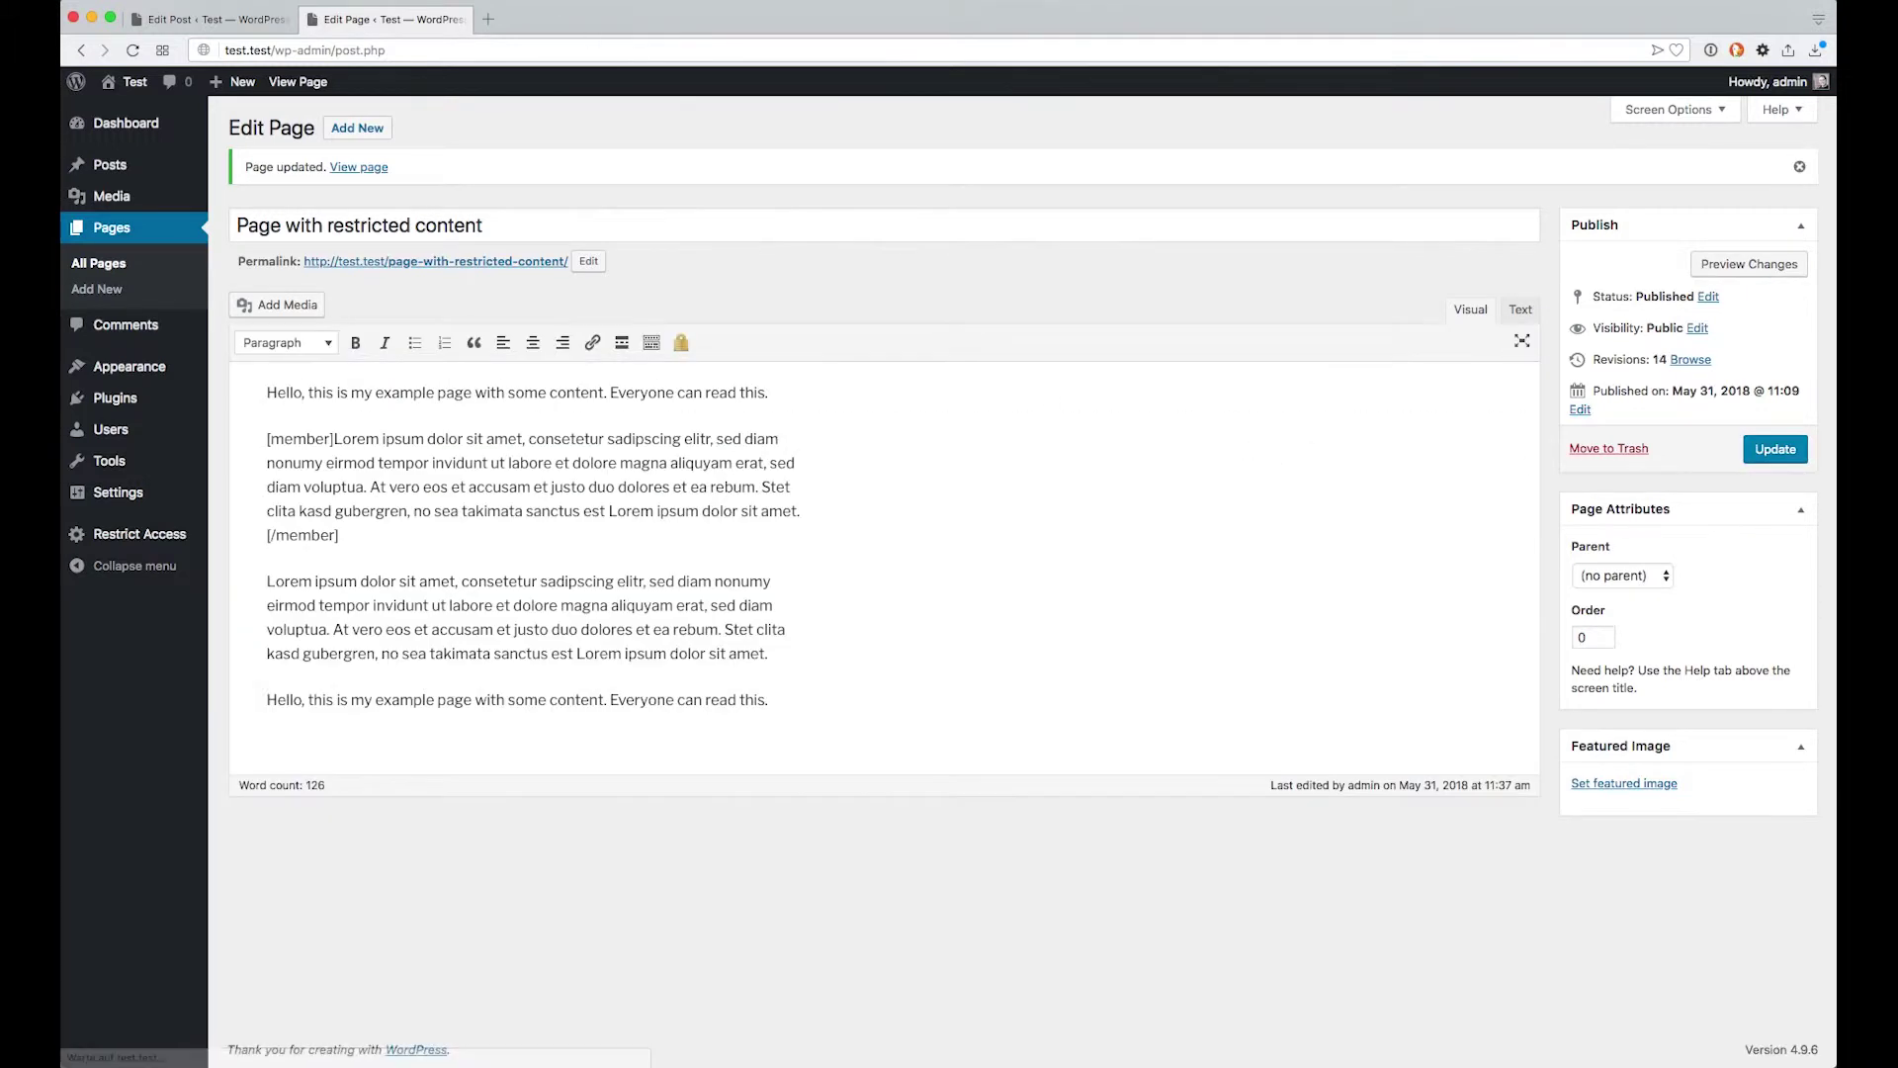
Reload the public page to see the first paragraph replaced by the registered-users notice
click(393, 0)
click(425, 55)
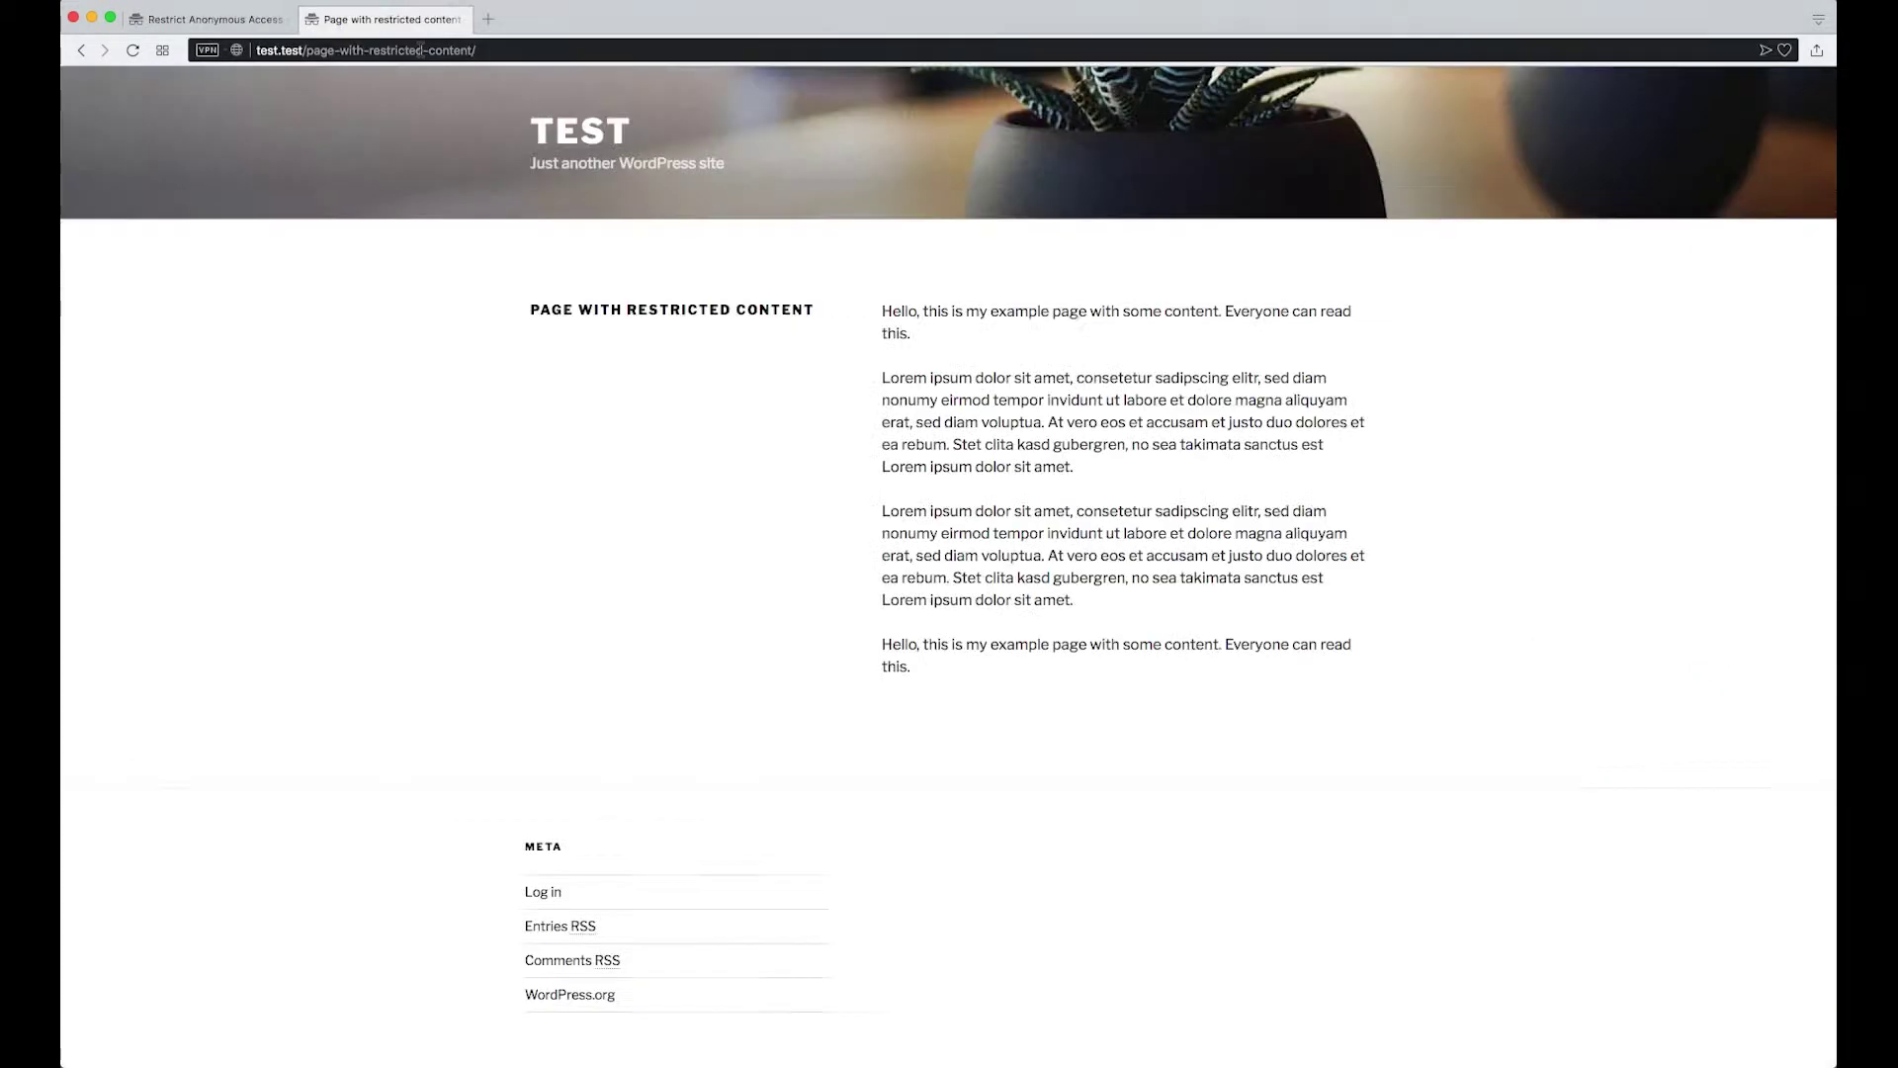
key(super+r)
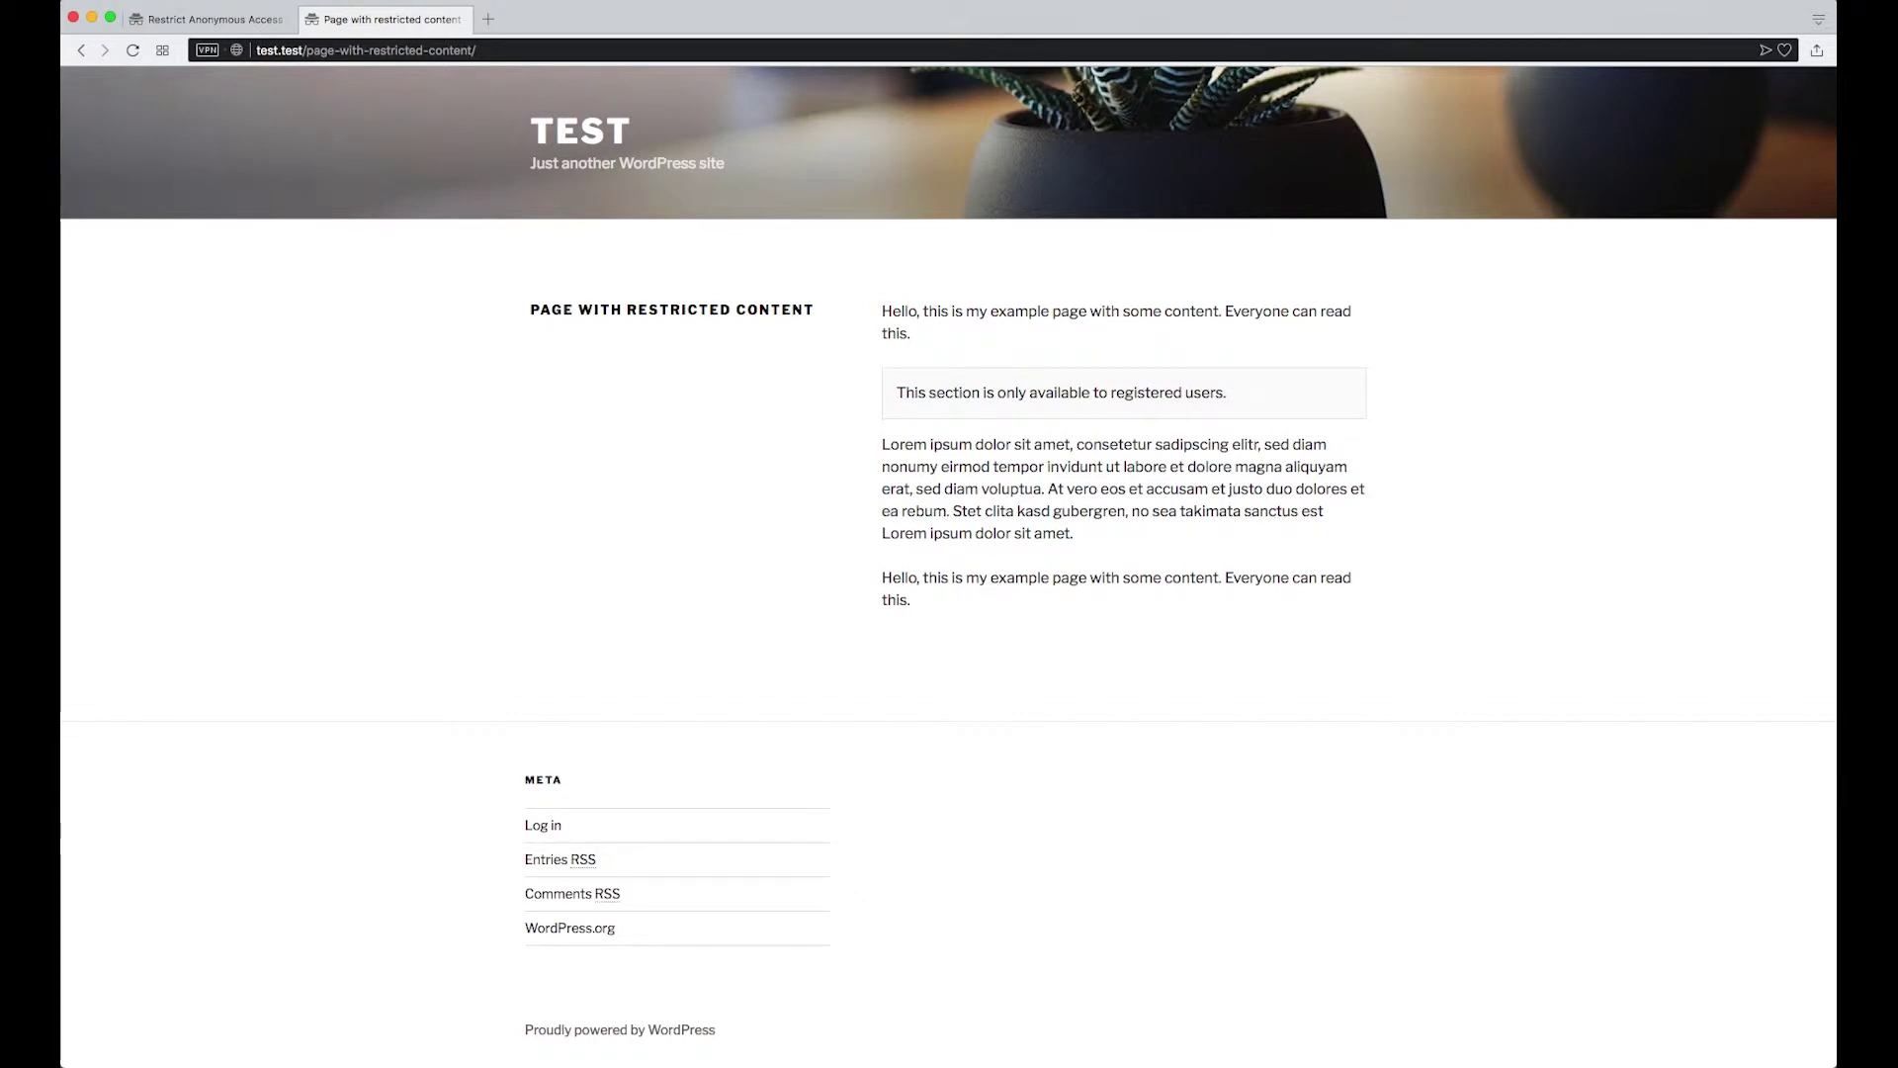
Wrap the closing Hello paragraph in member tags, update to revision 15, and view the public page
click(440, 39)
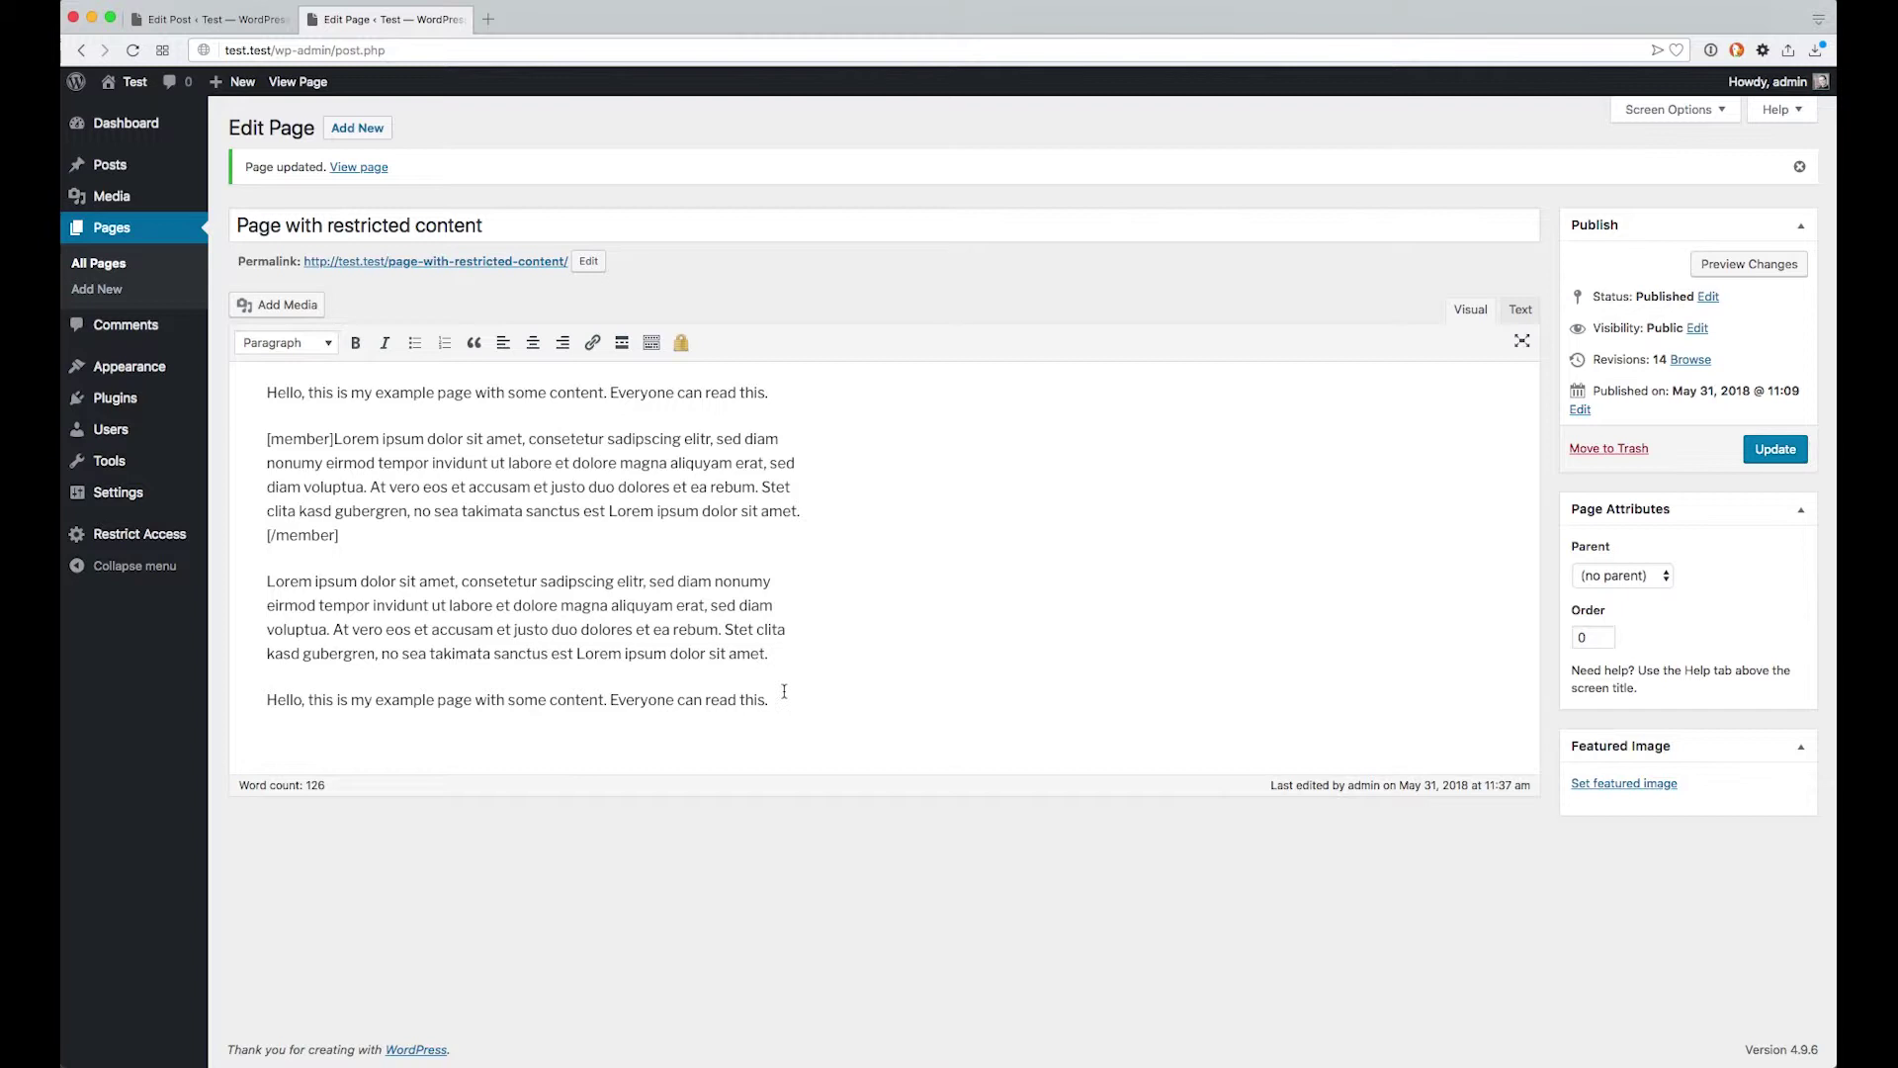
drag(795, 700, 265, 699)
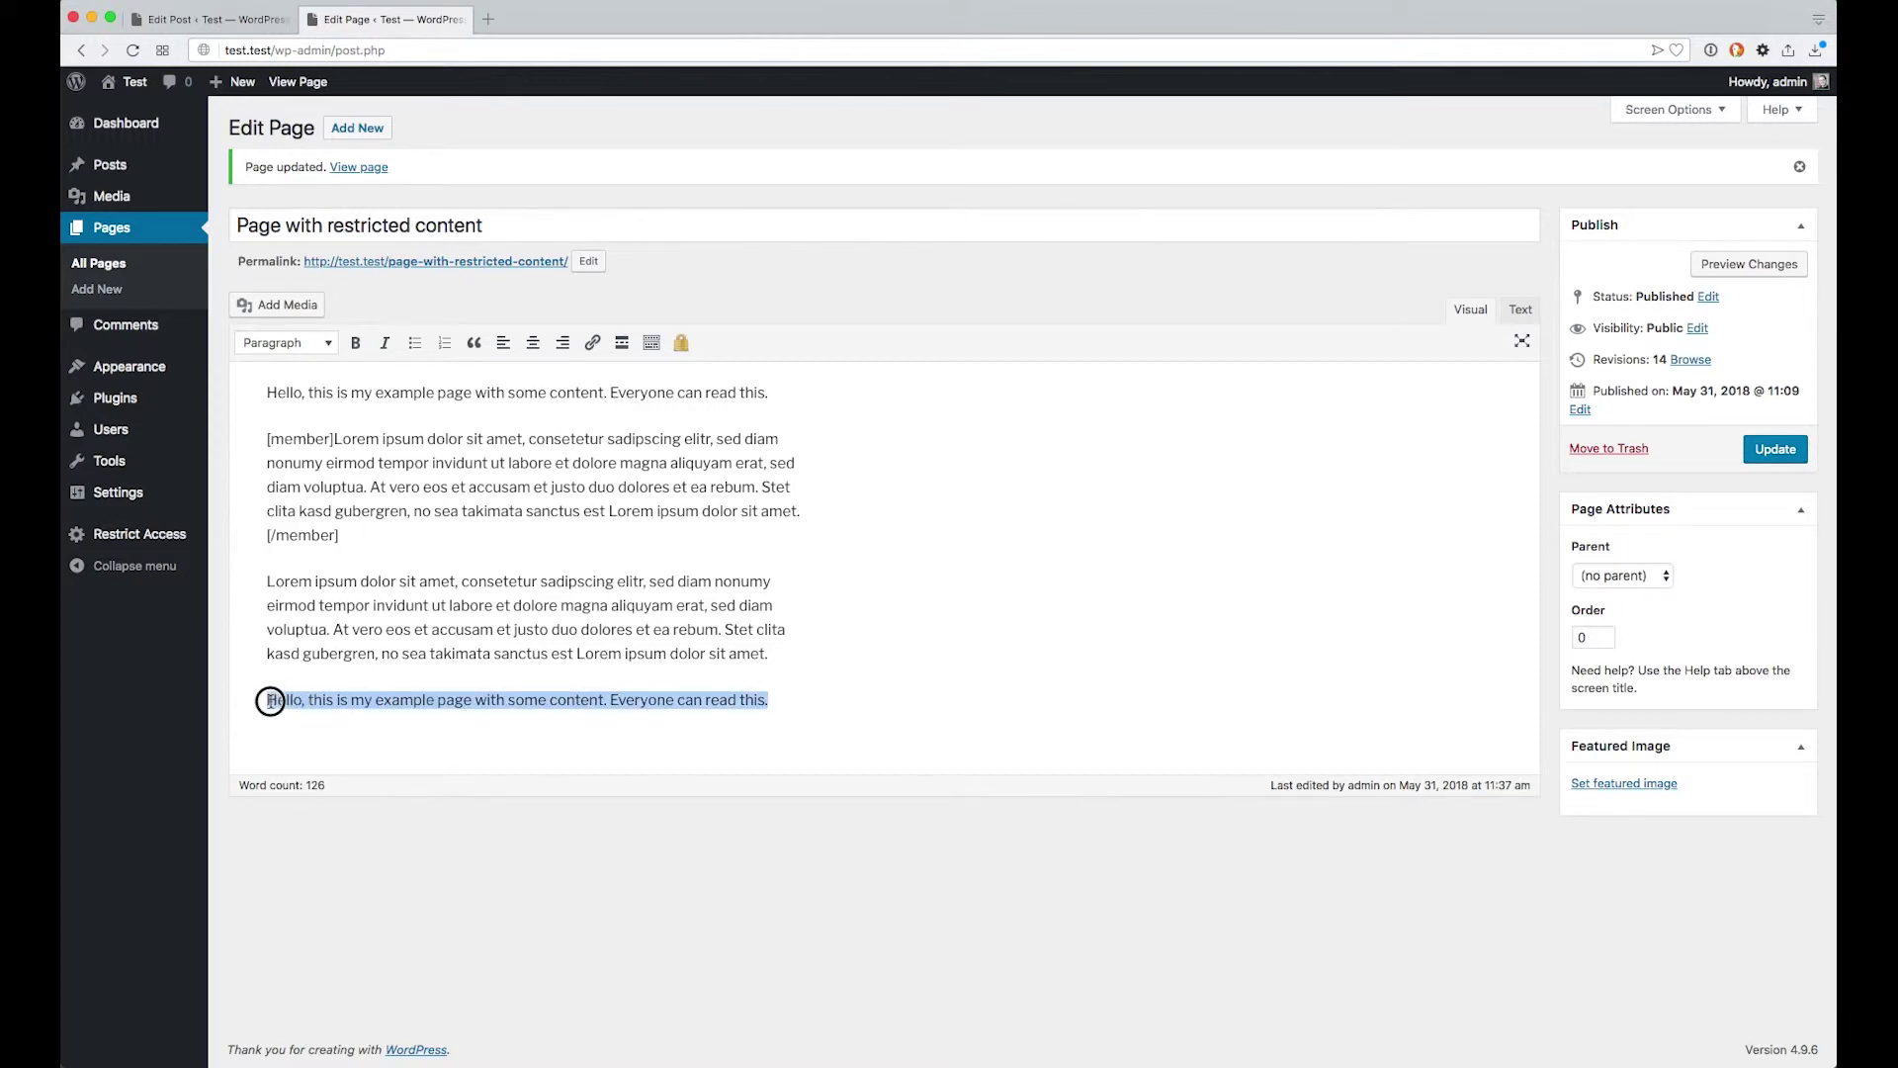
click(681, 342)
click(1785, 452)
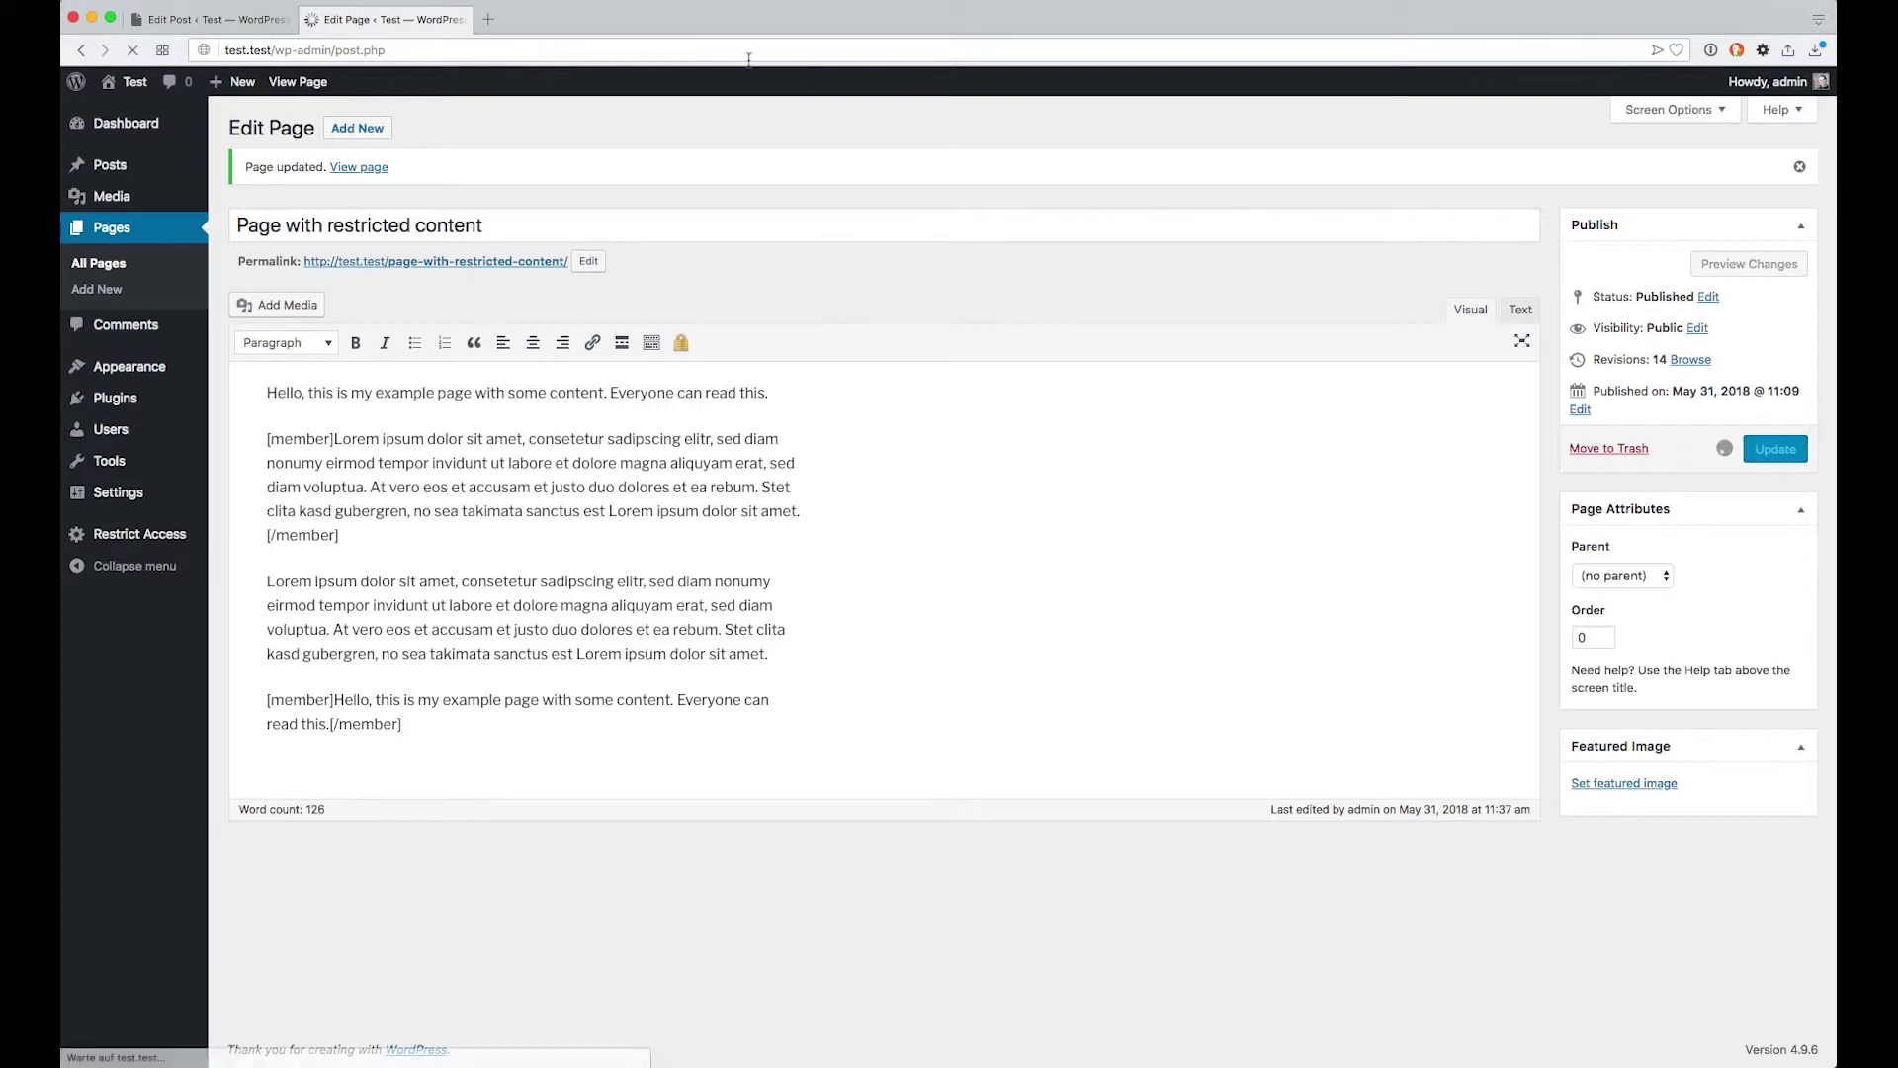
right_click(446, 26)
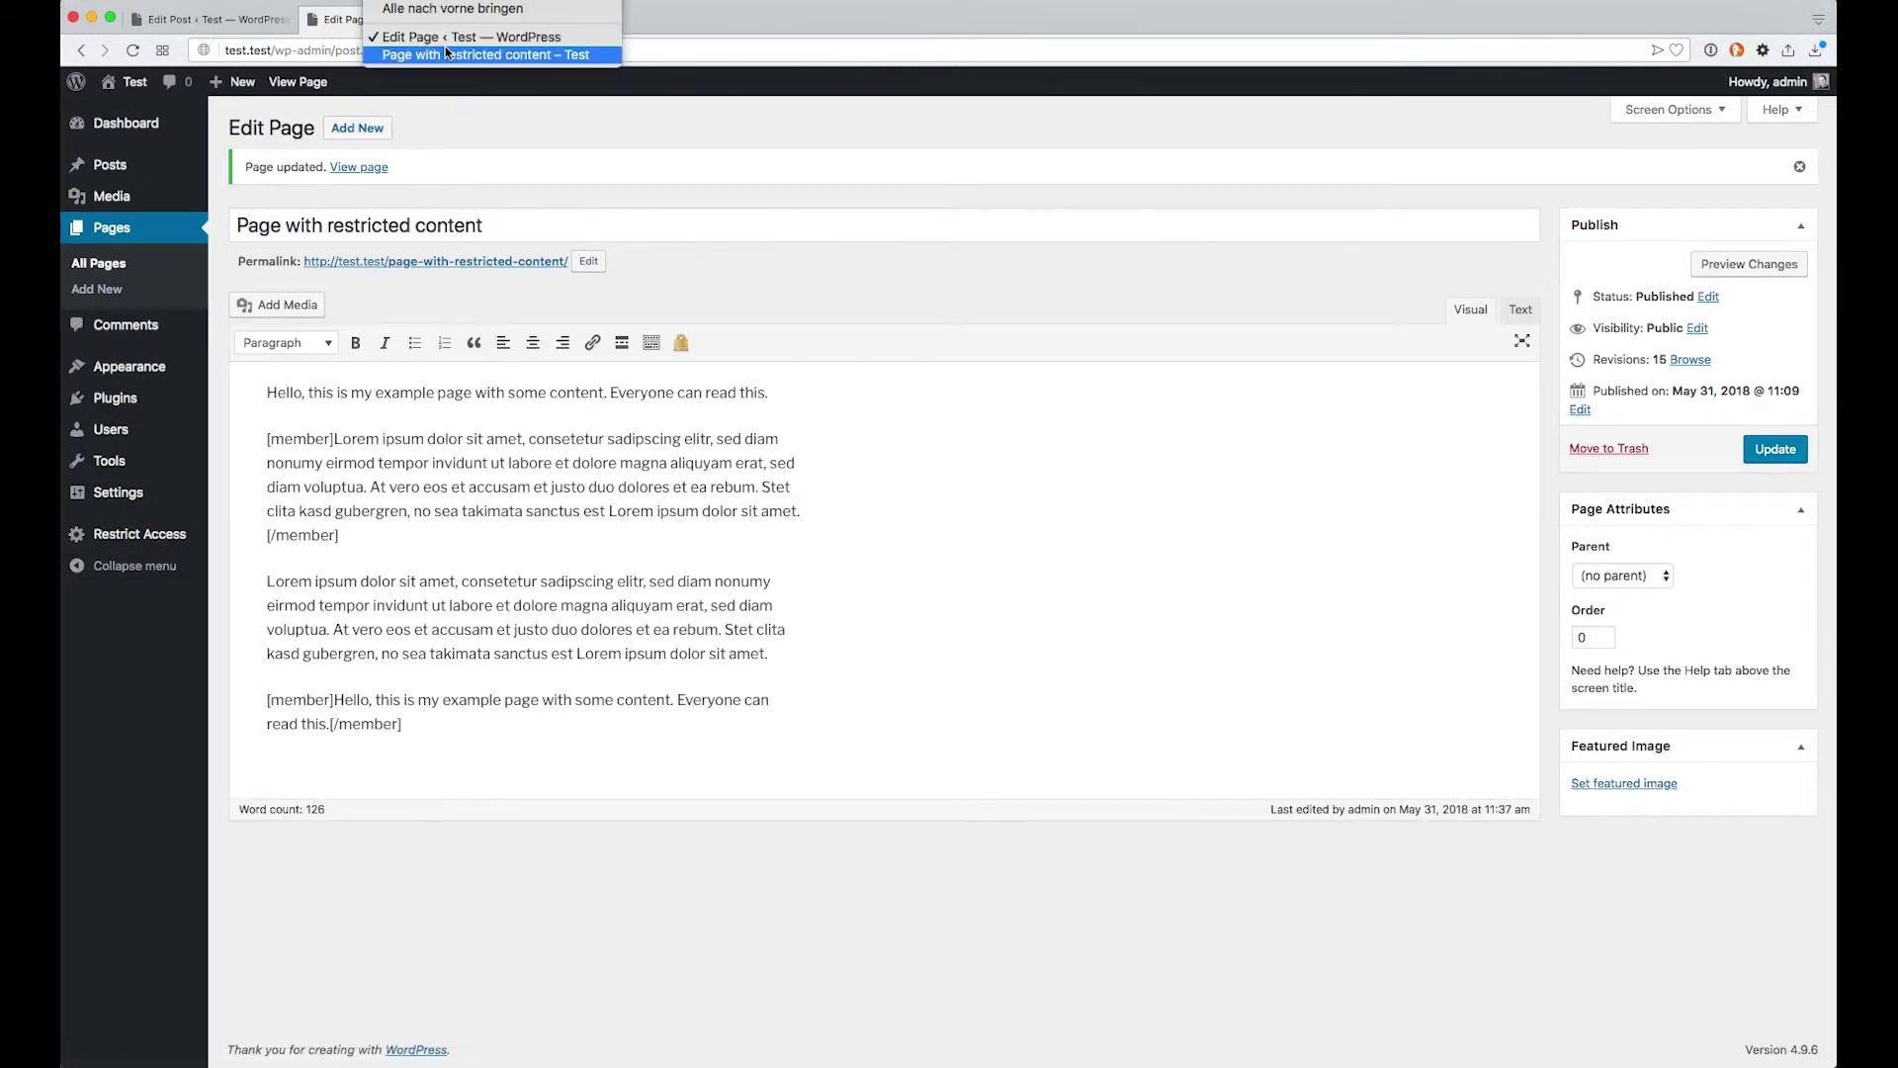
click(486, 54)
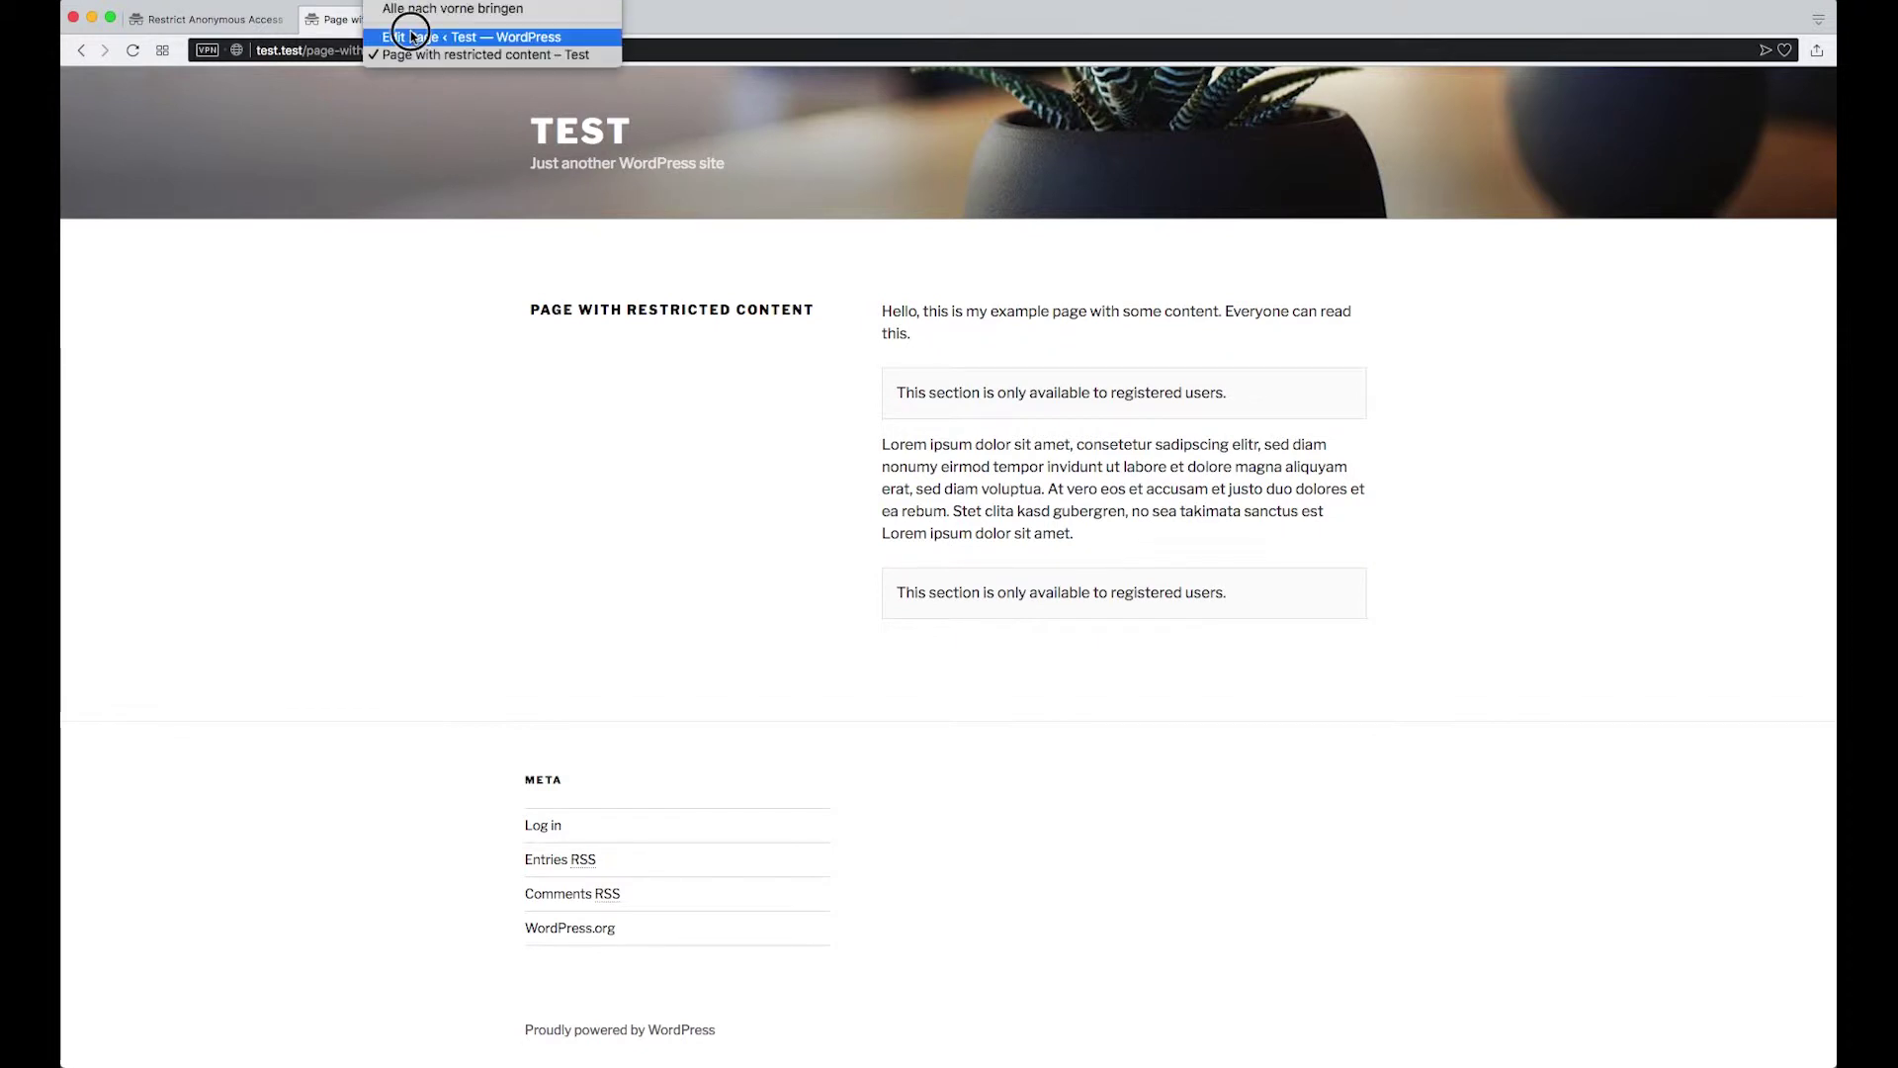
Change the last shortcode to [member showinfo="0"] and update the page to revision 16
click(425, 42)
double_click(326, 439)
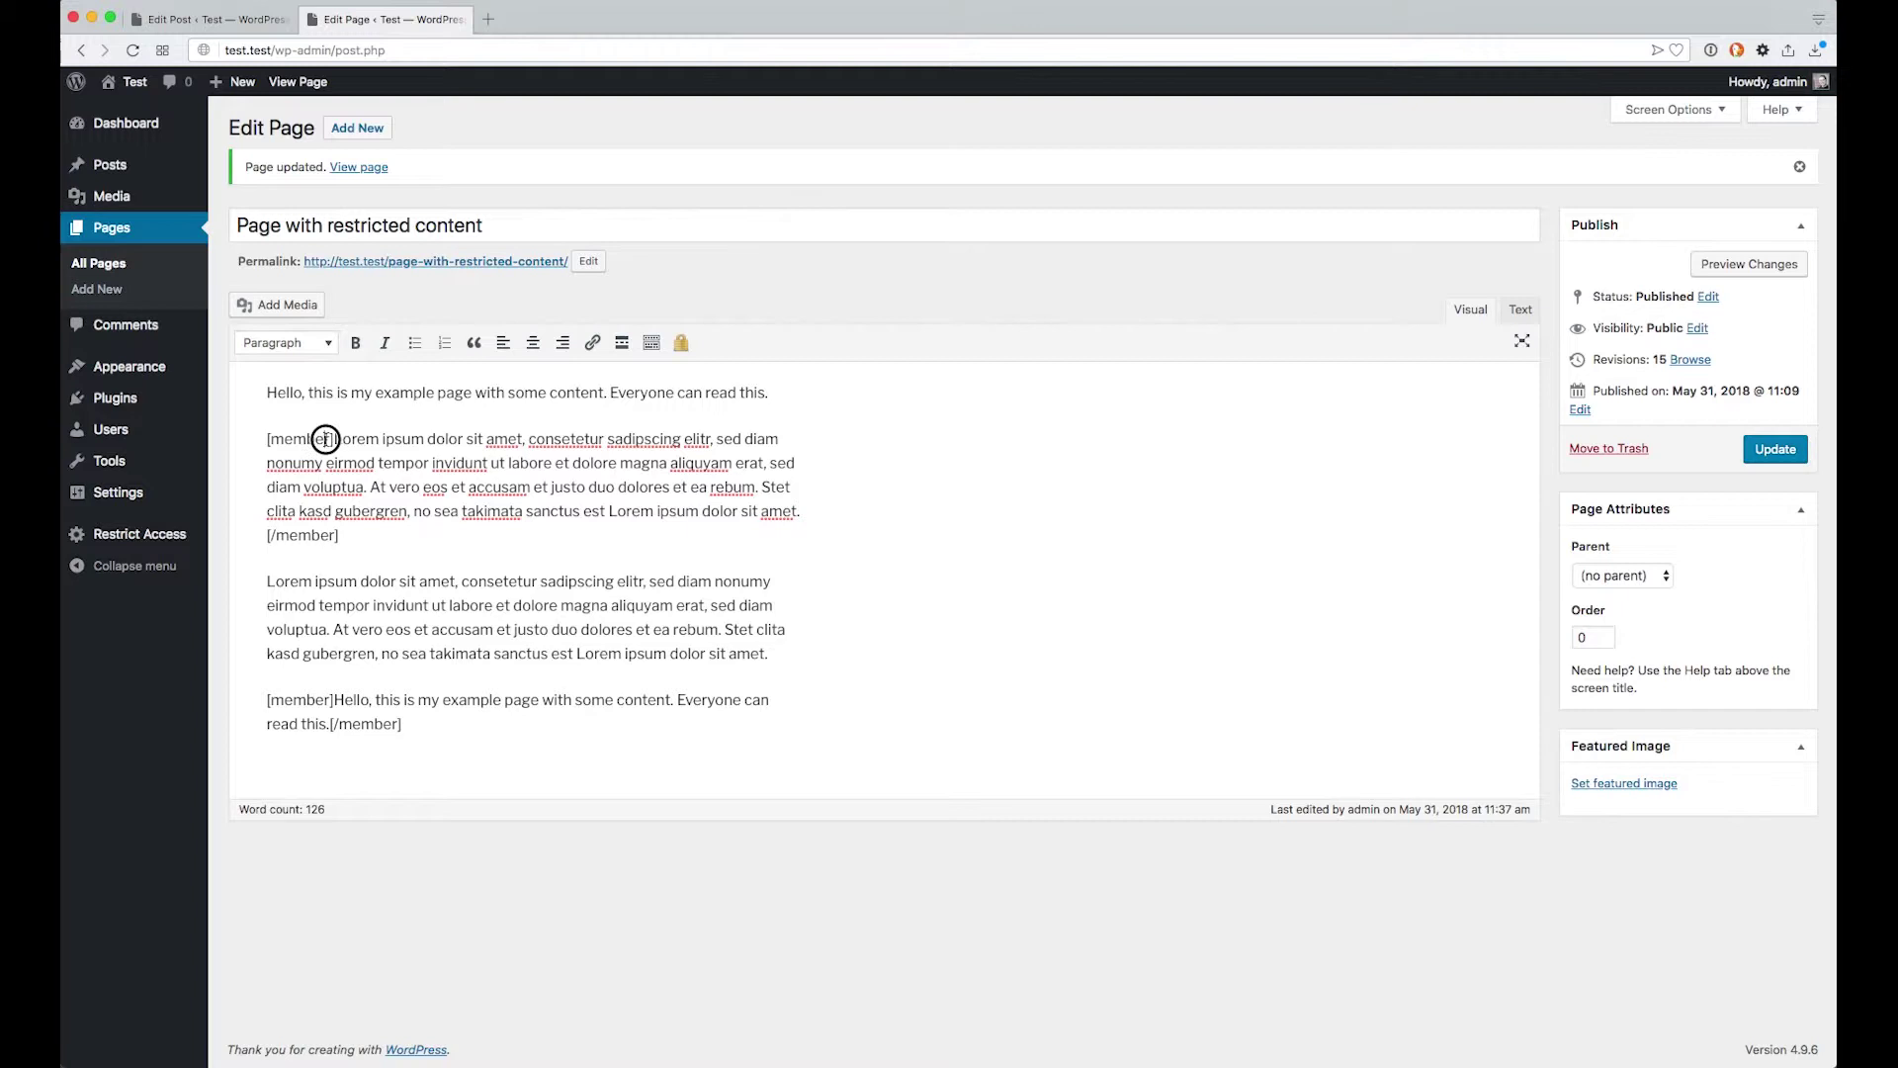
click(972, 459)
key(Right)
click(334, 700)
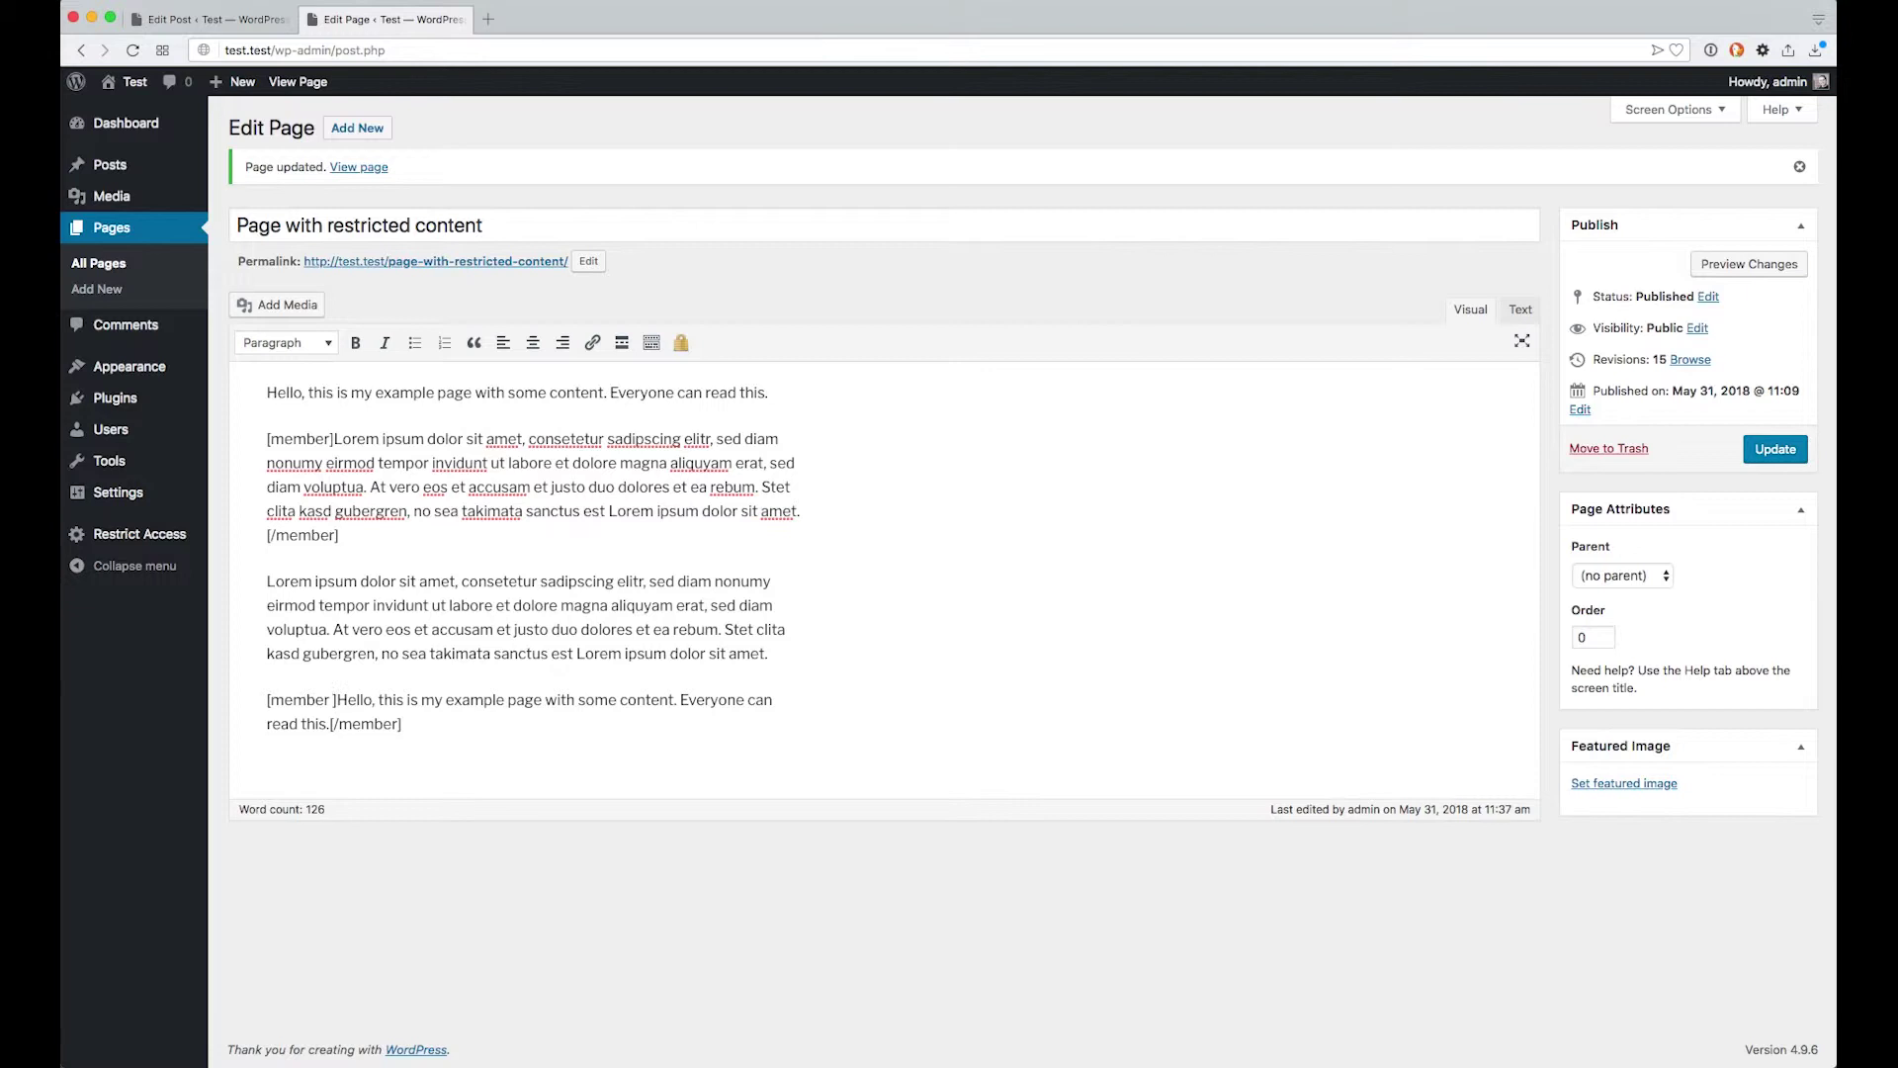
text(show)
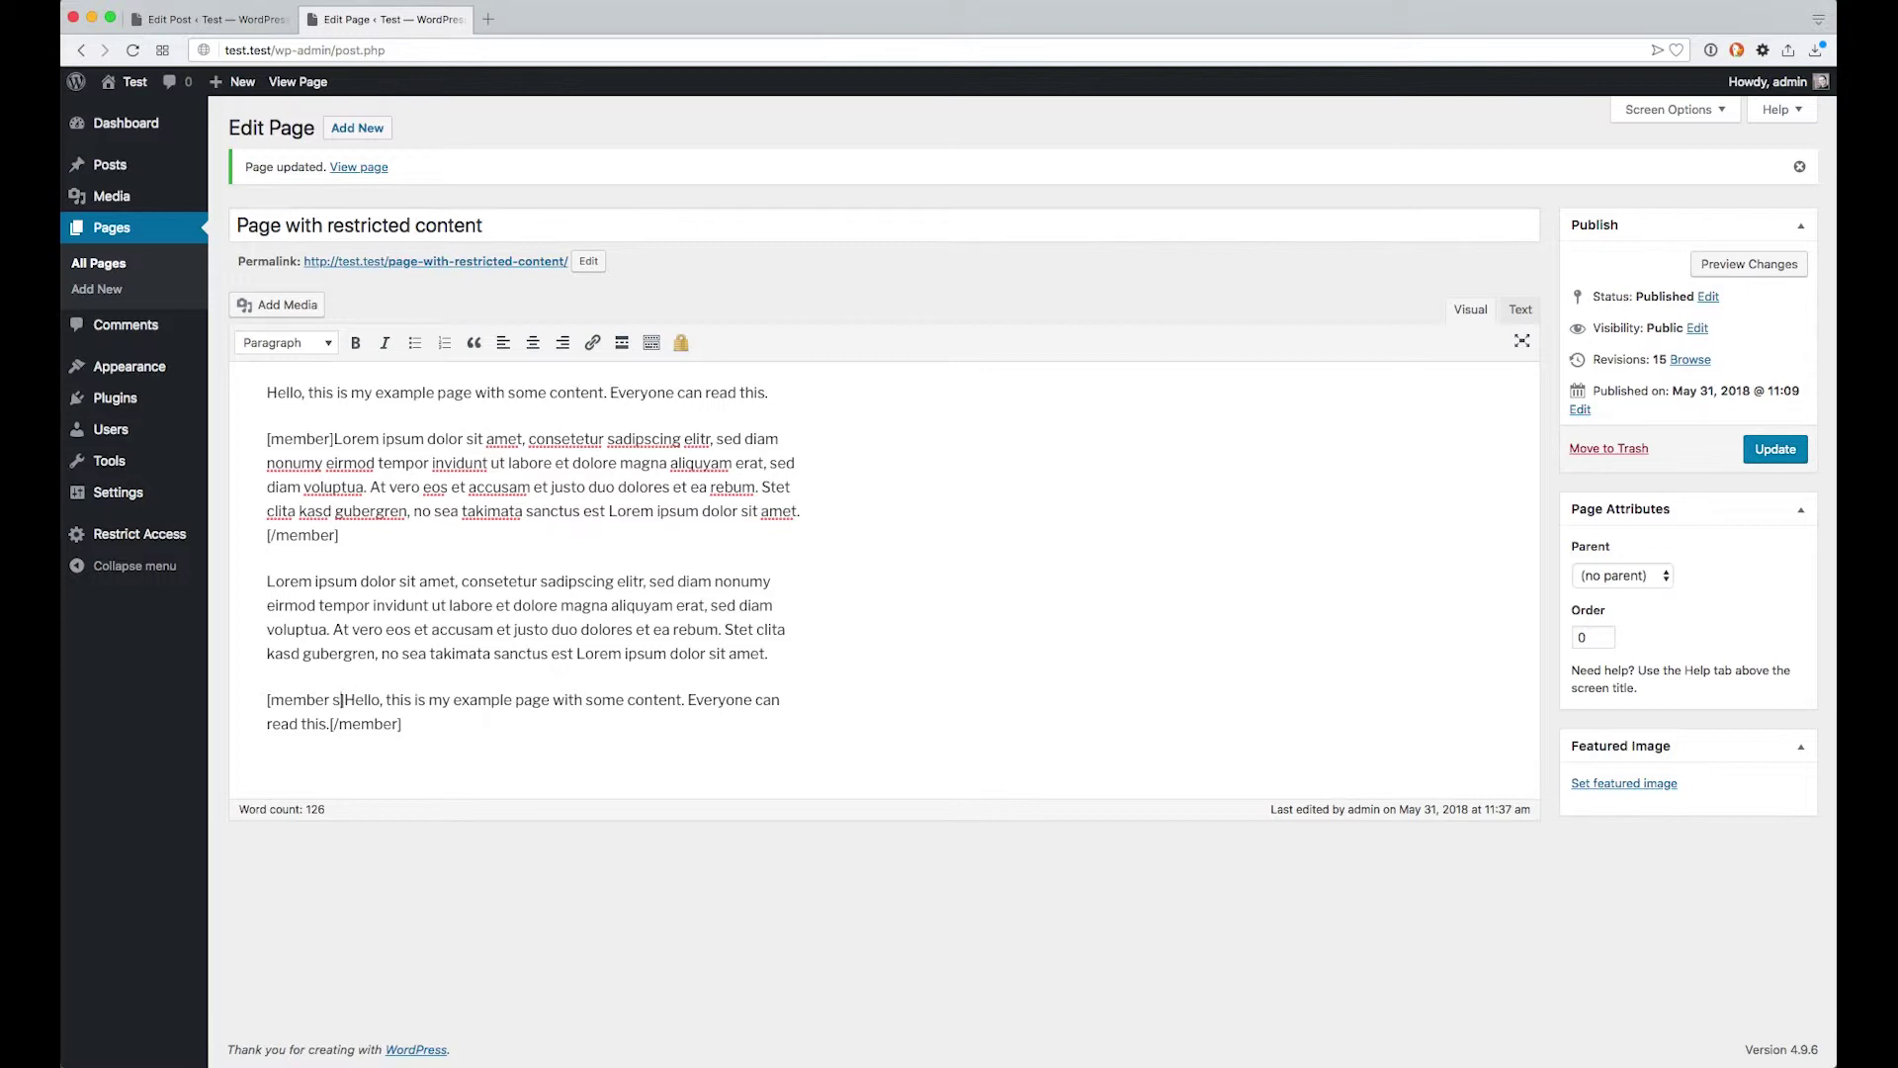
text(info)
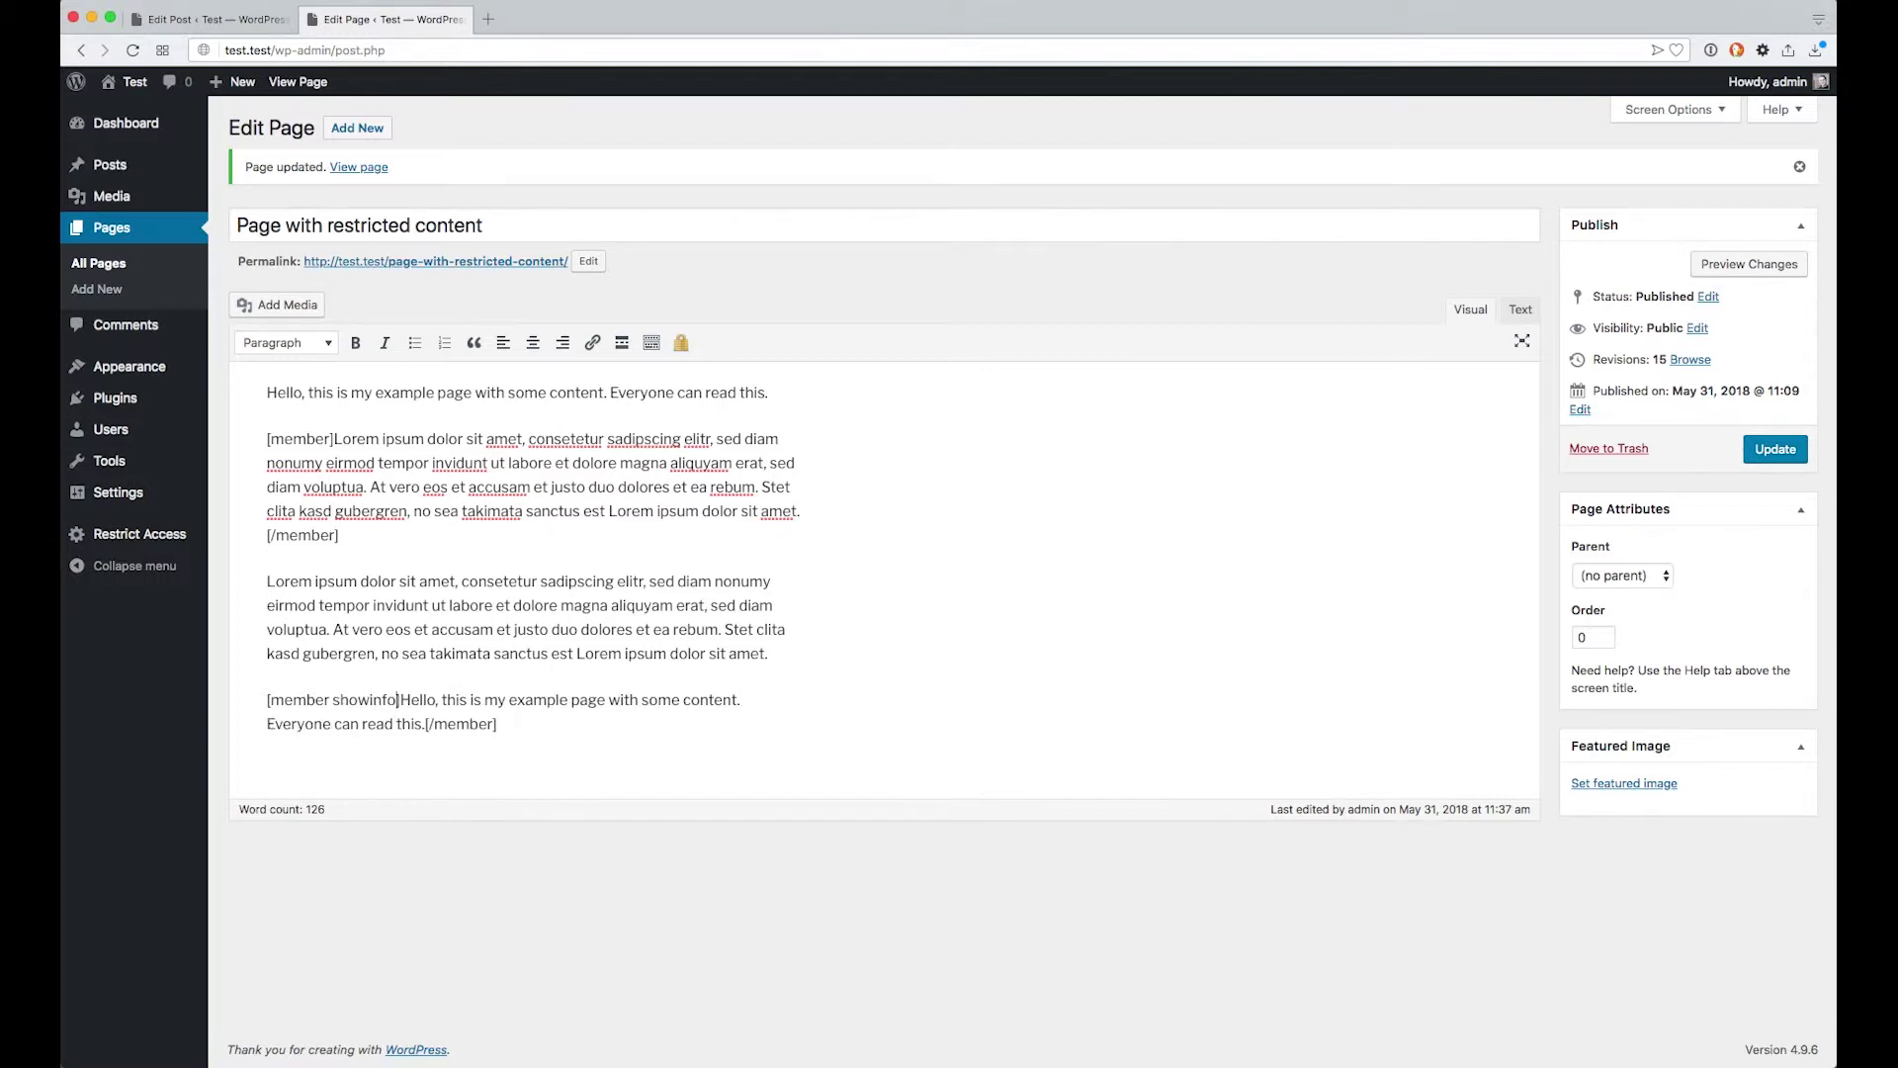
text(="")
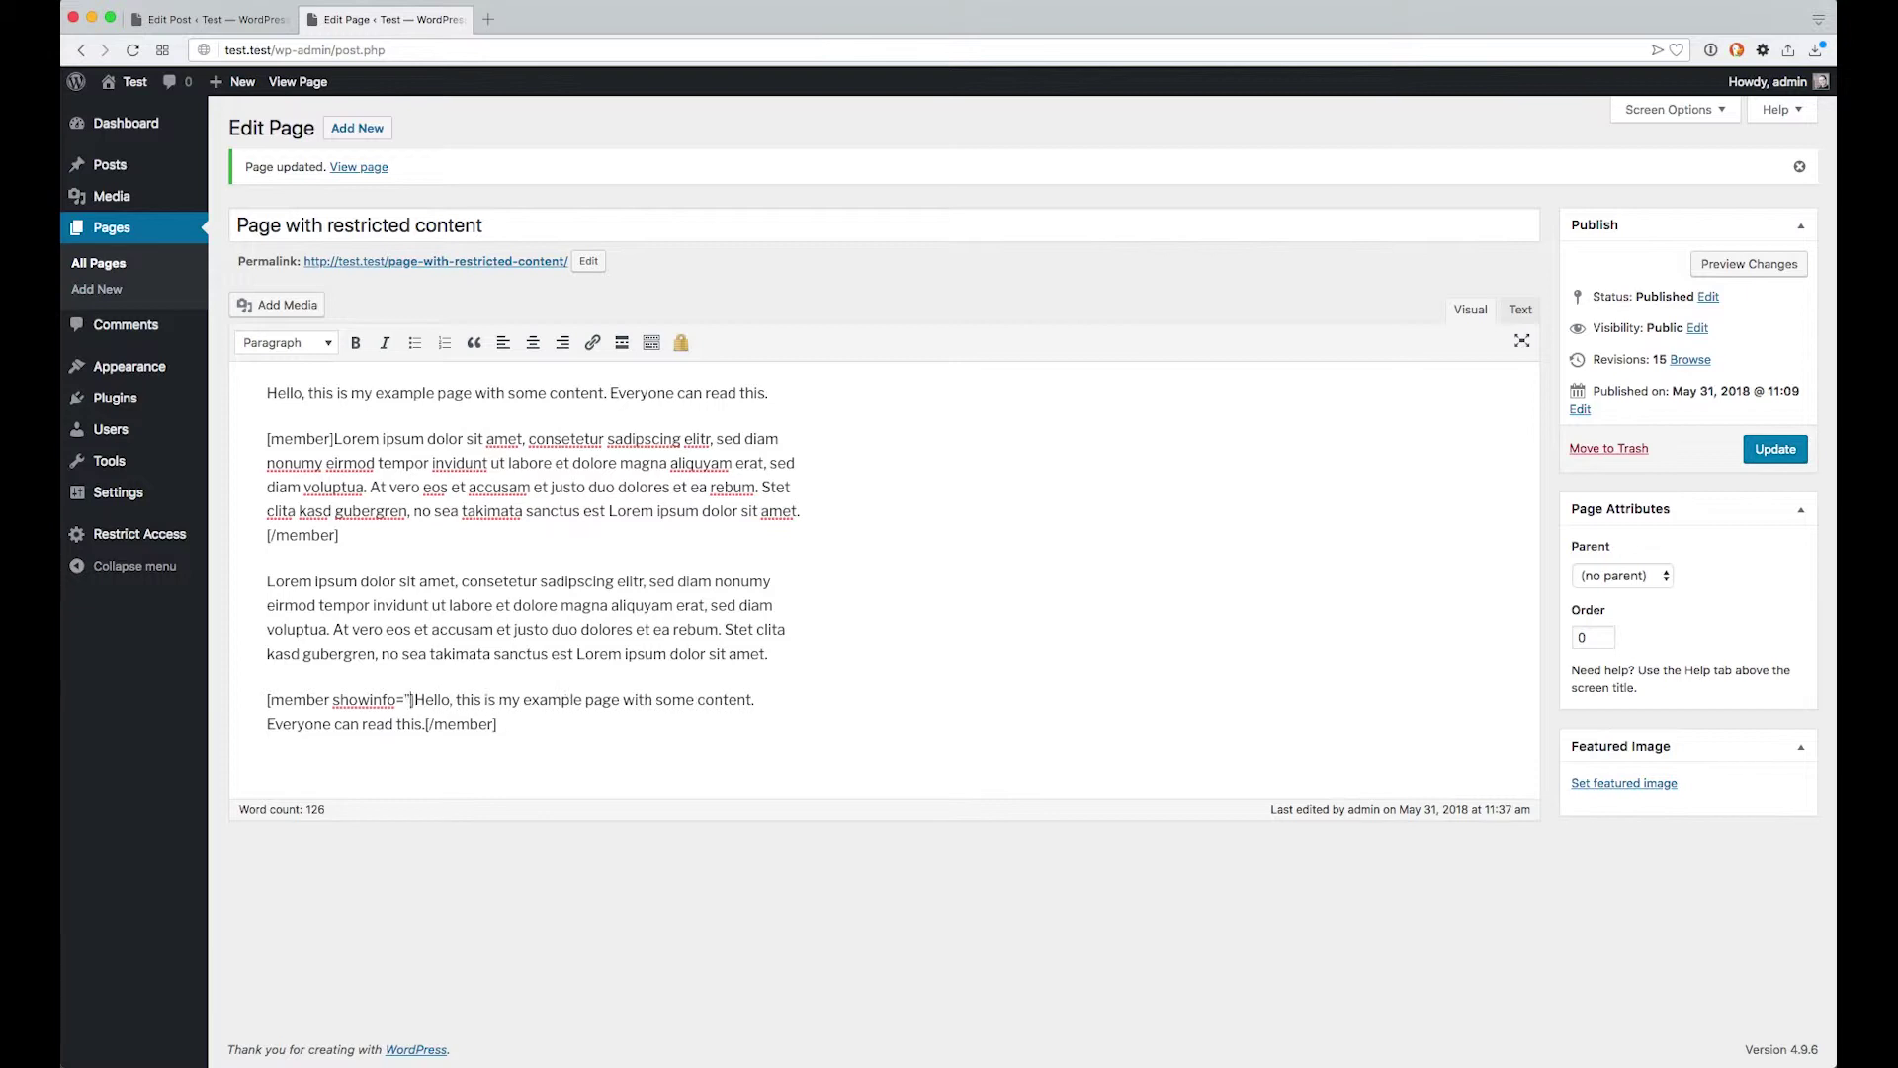
key(Left)
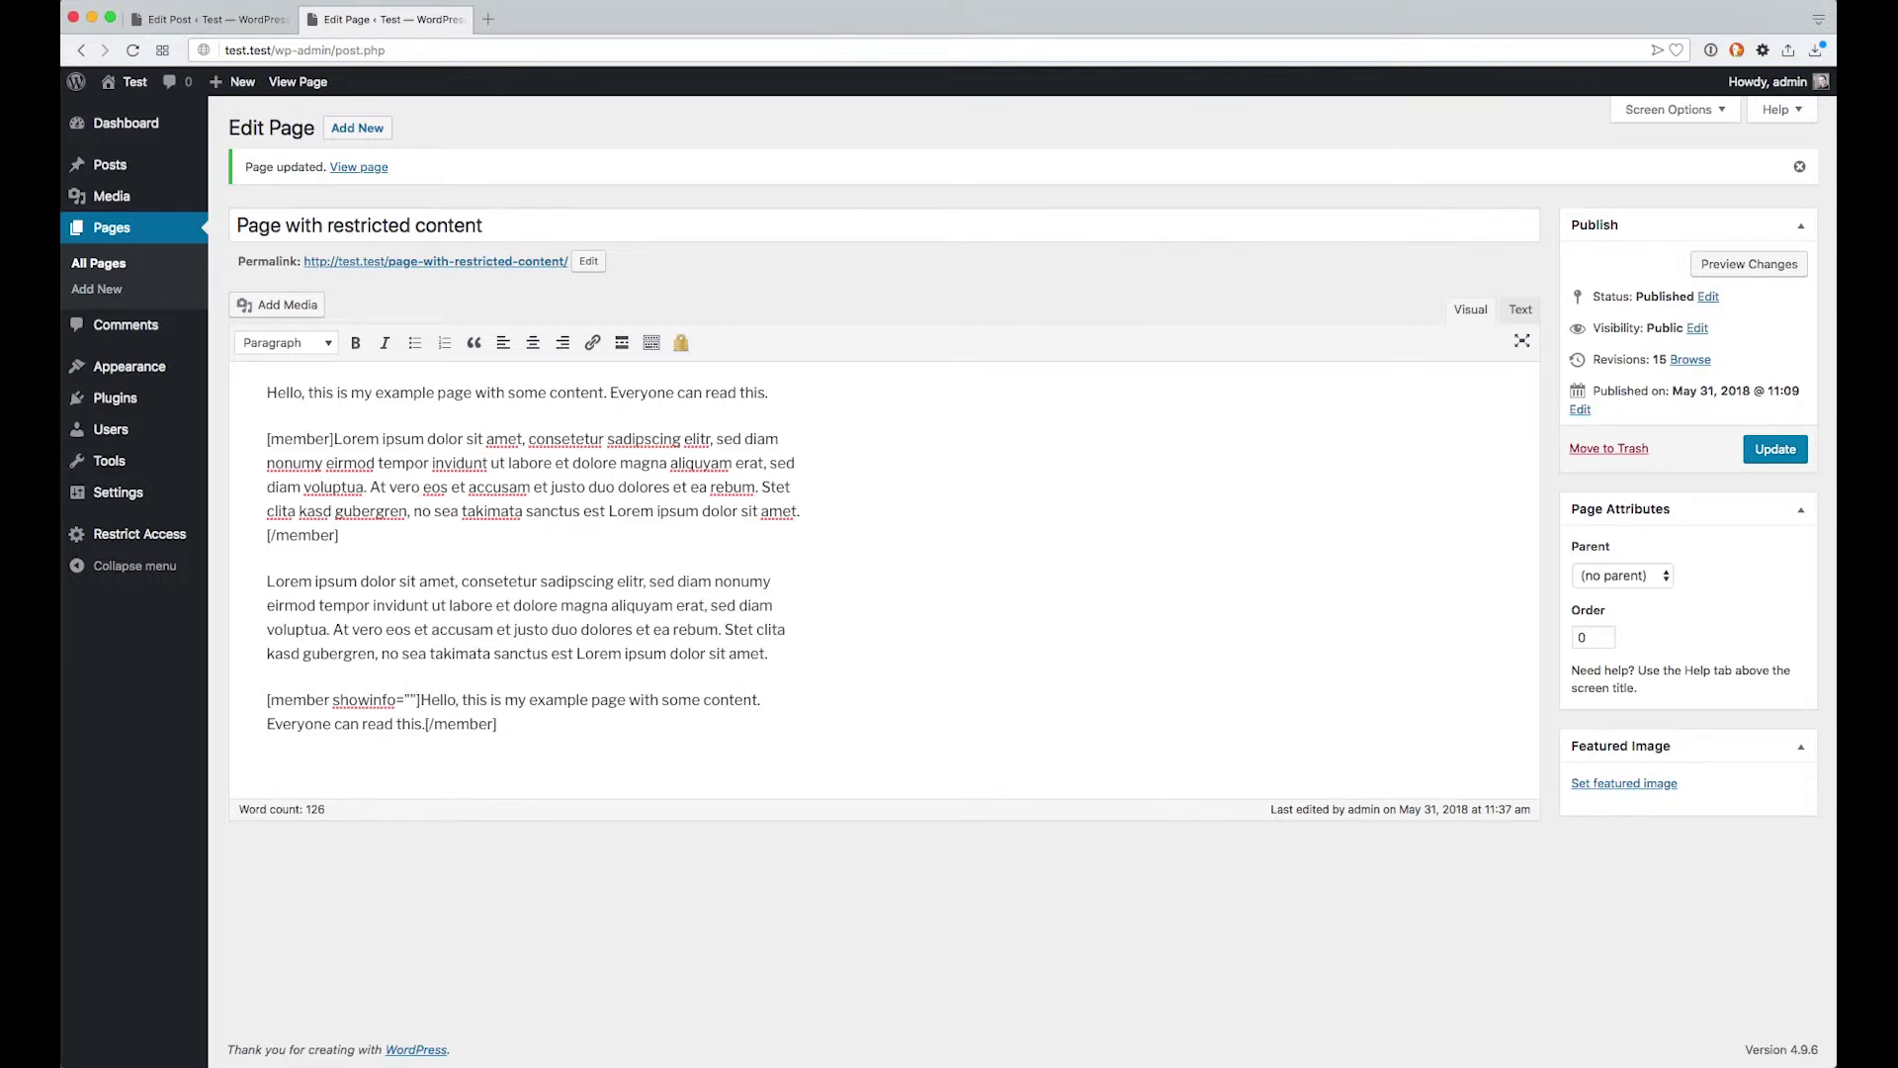
text(0)
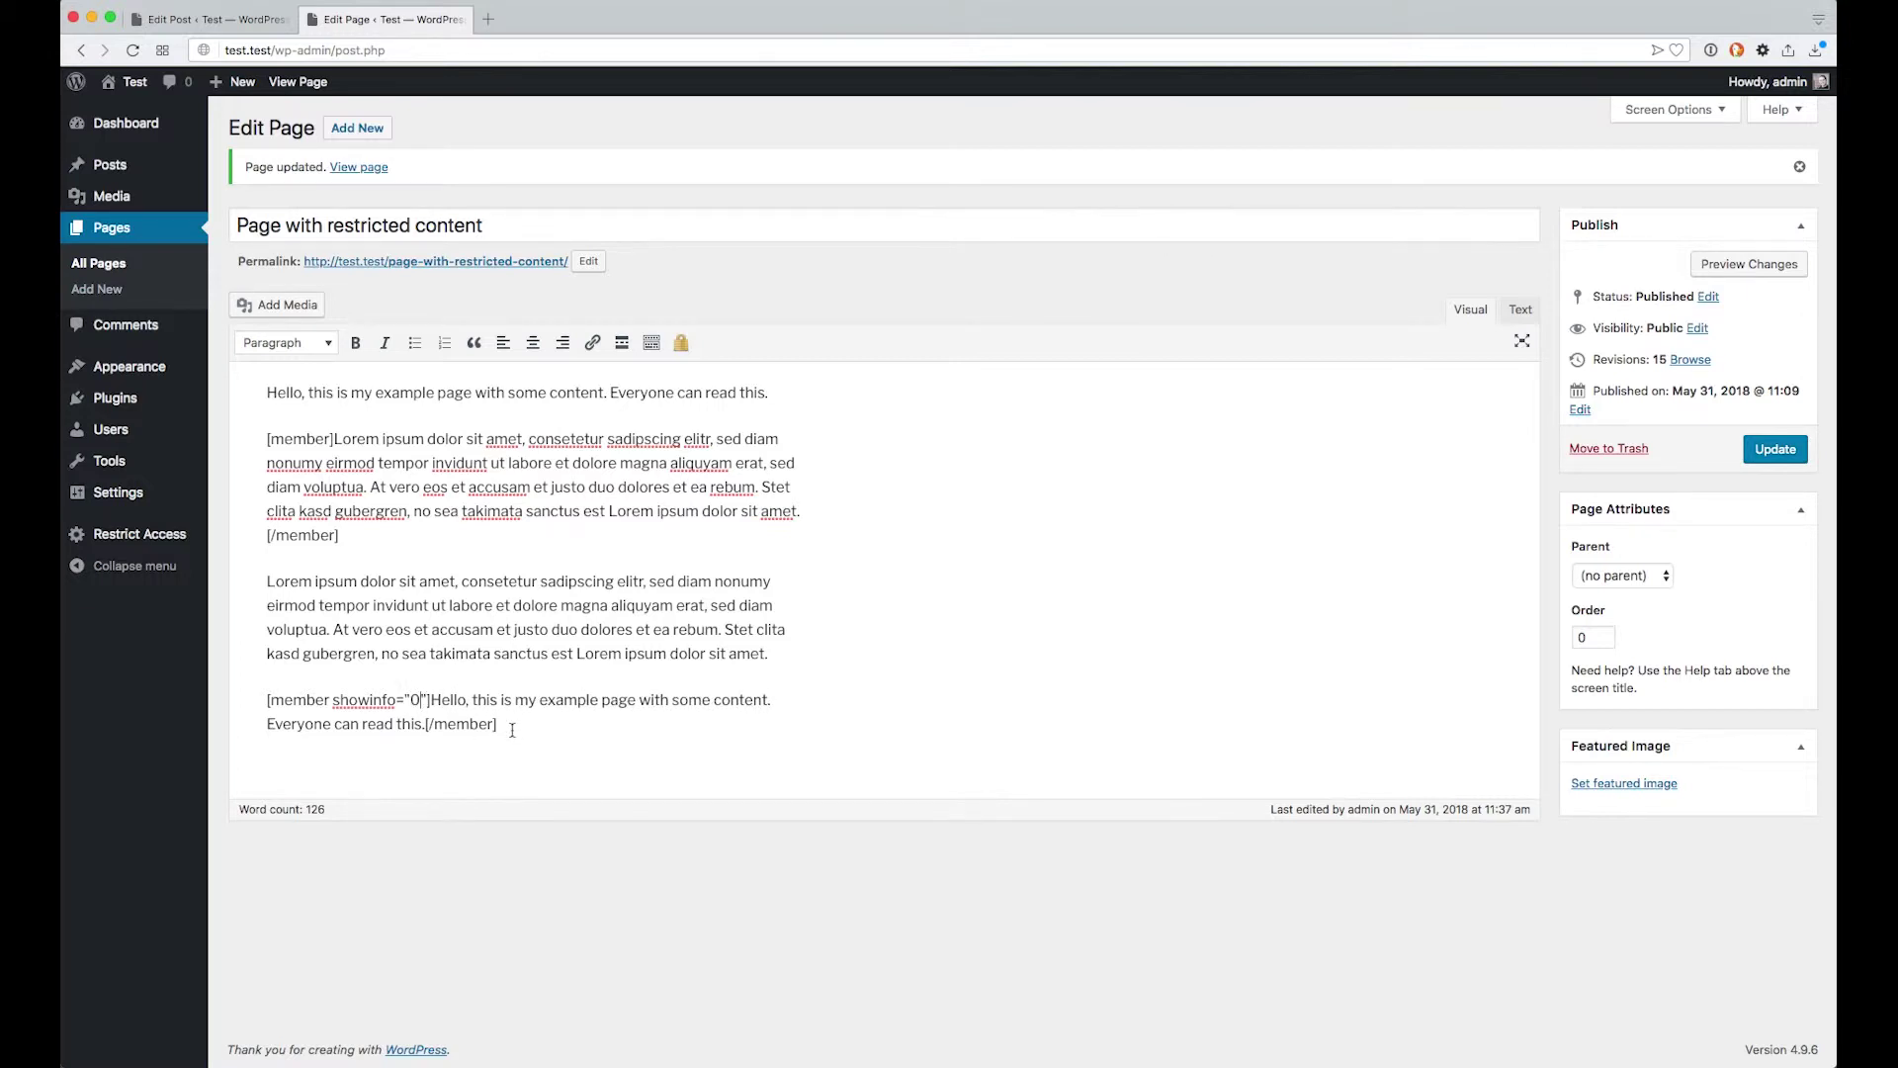
click(1770, 453)
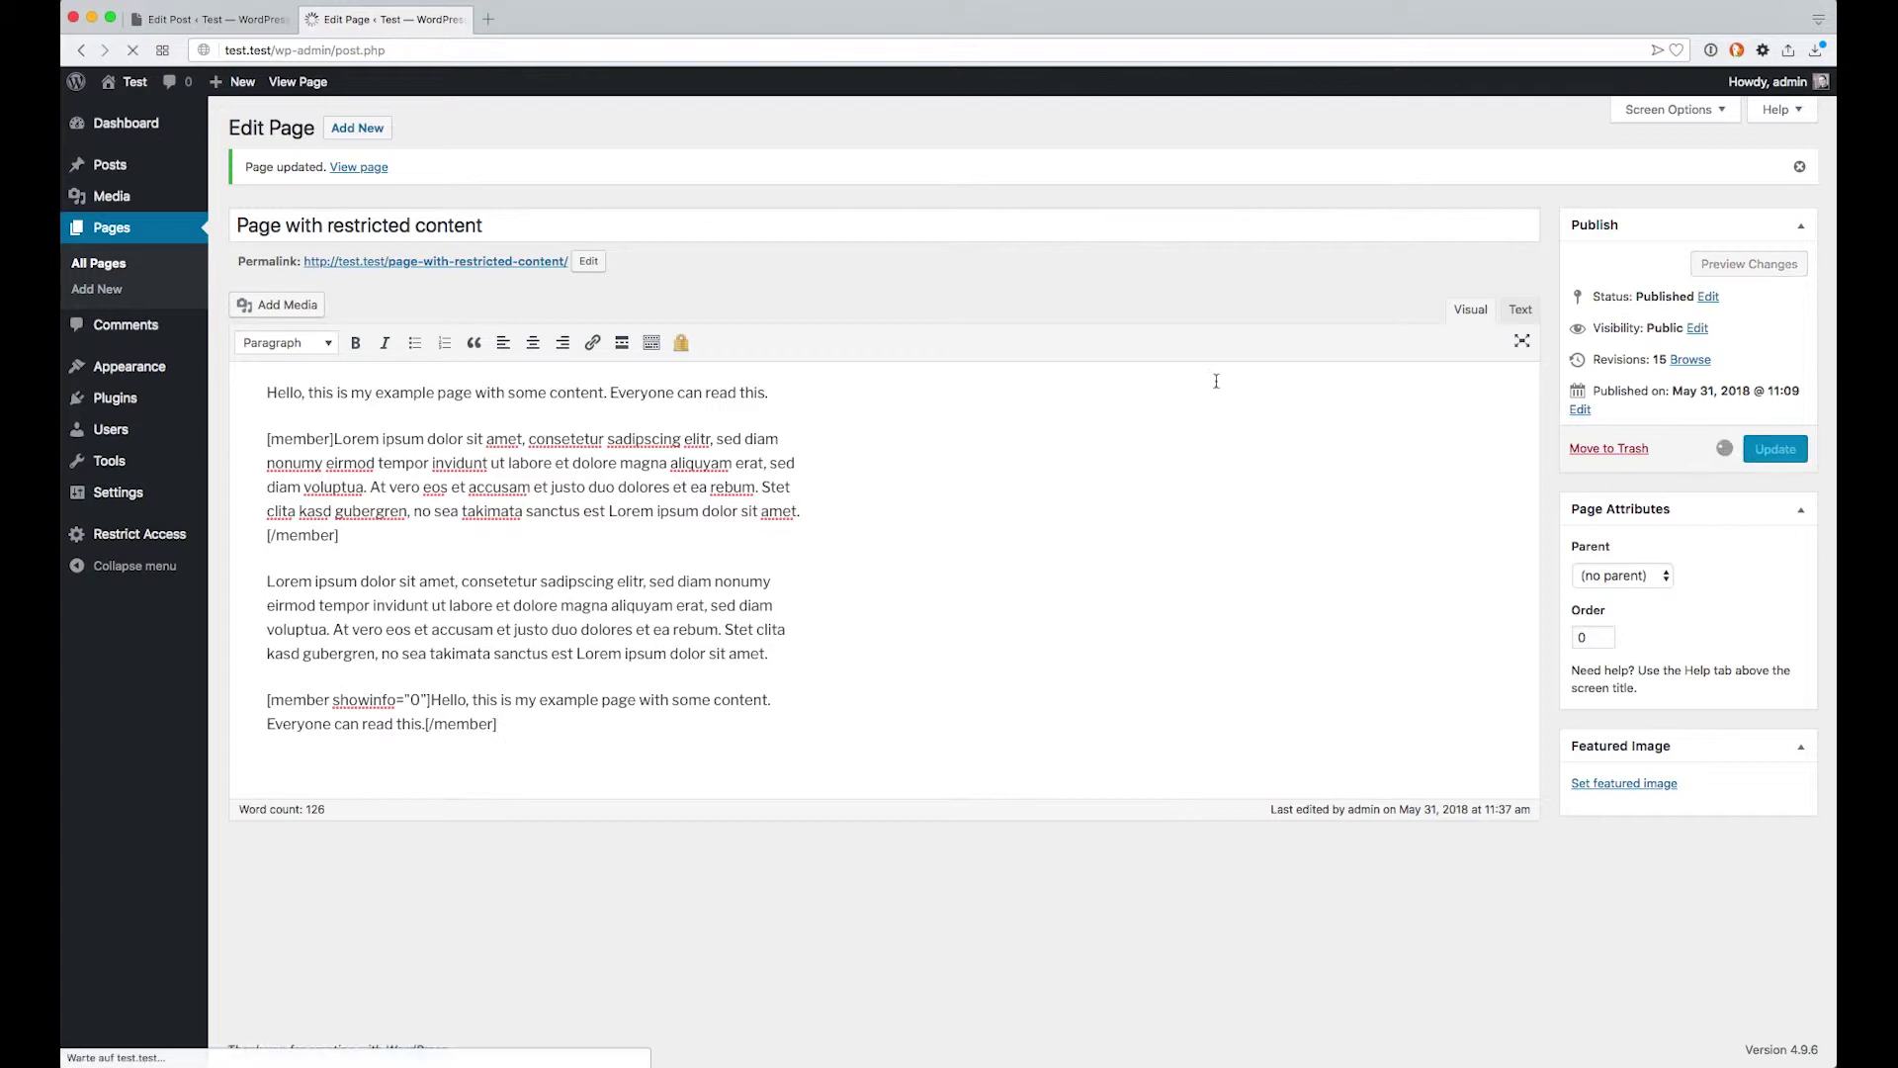
click(396, 2)
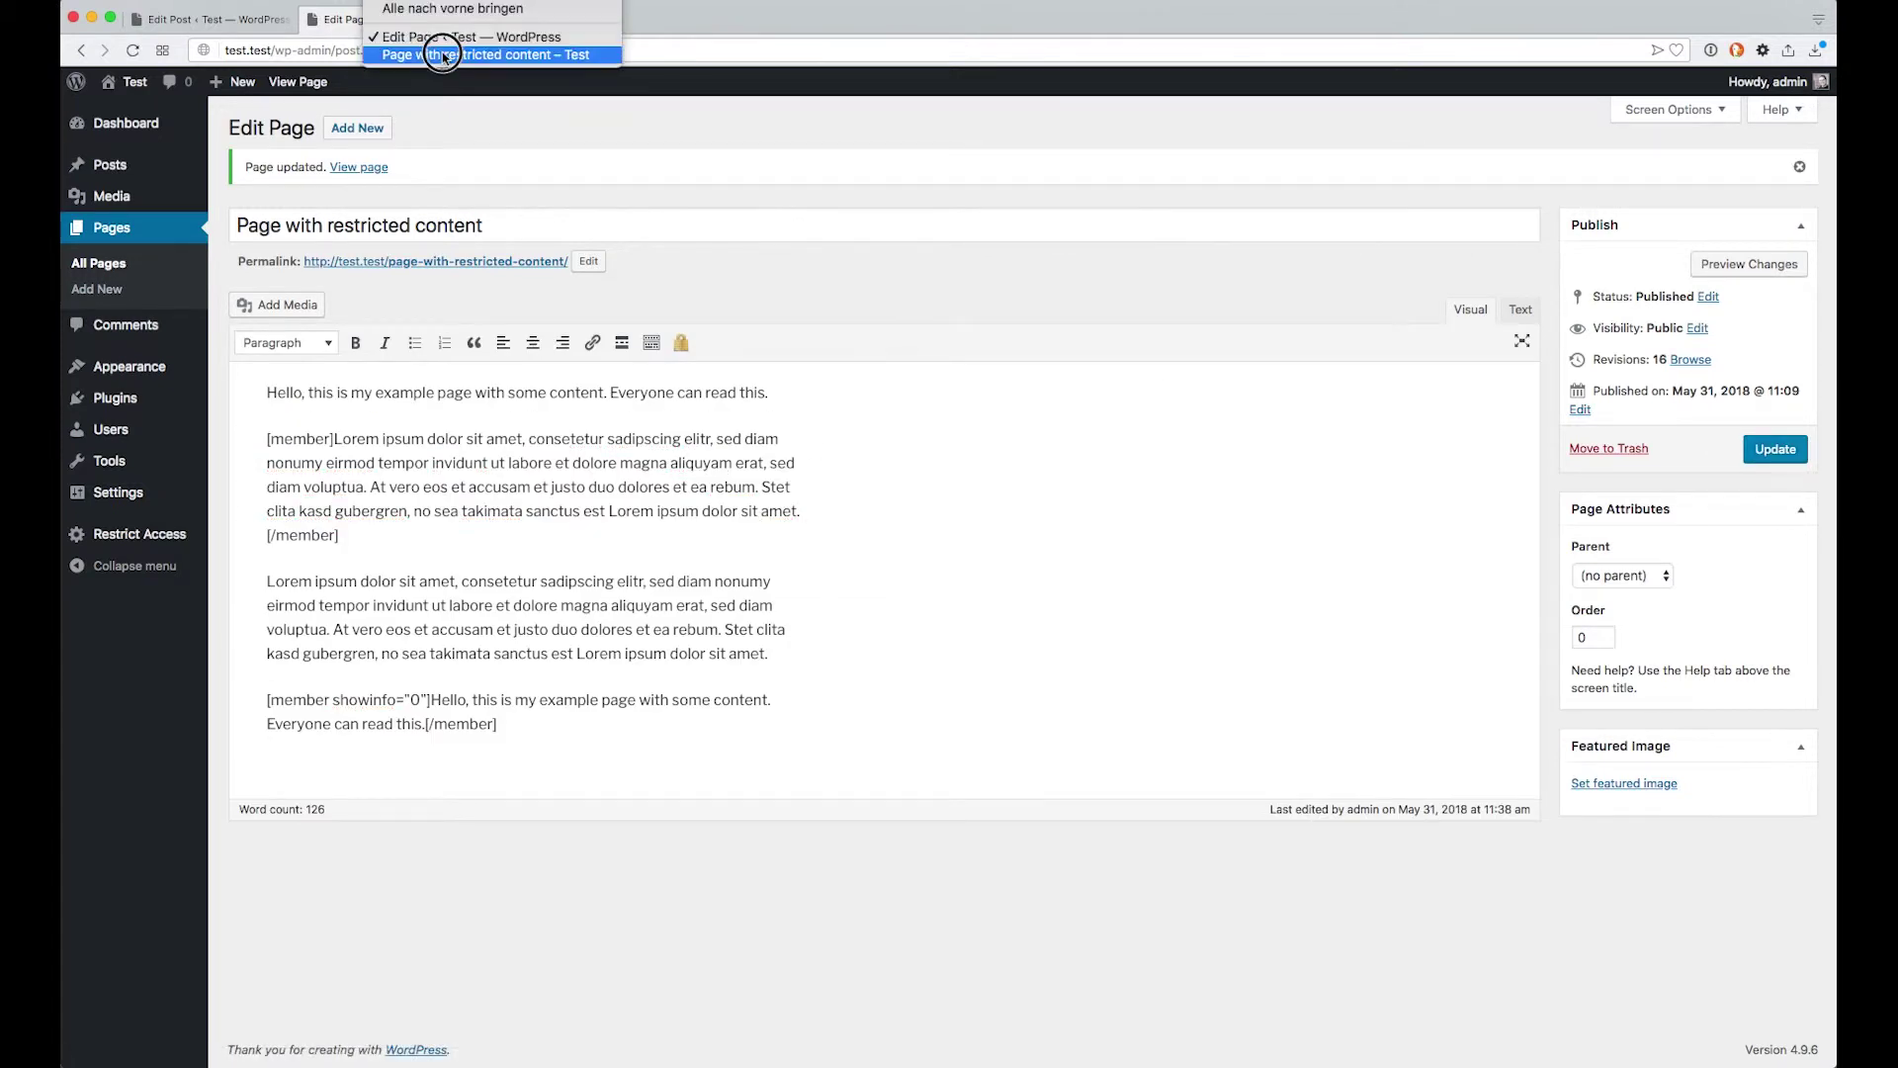
Reload the public page, confirming only one registered-users notice remains, then return to the editor
click(443, 55)
key(super+r)
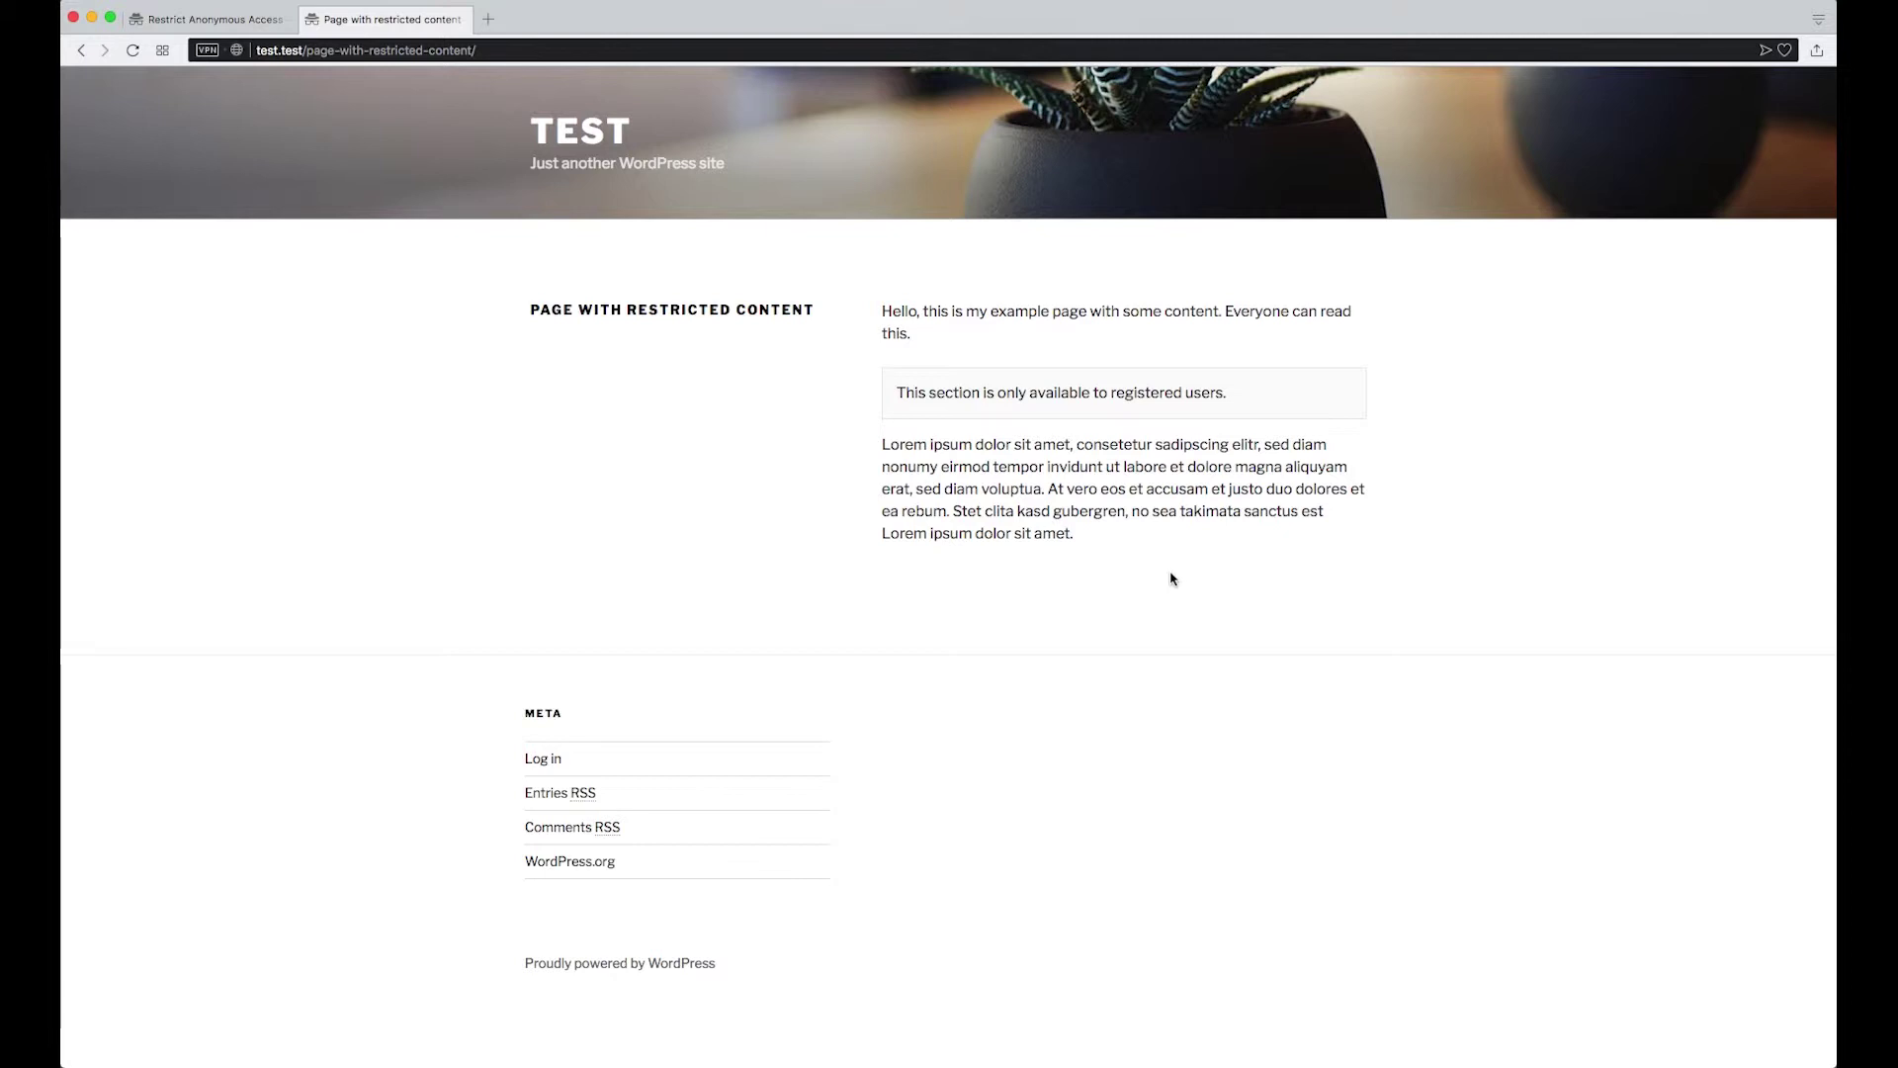
key(ctrl+Tab)
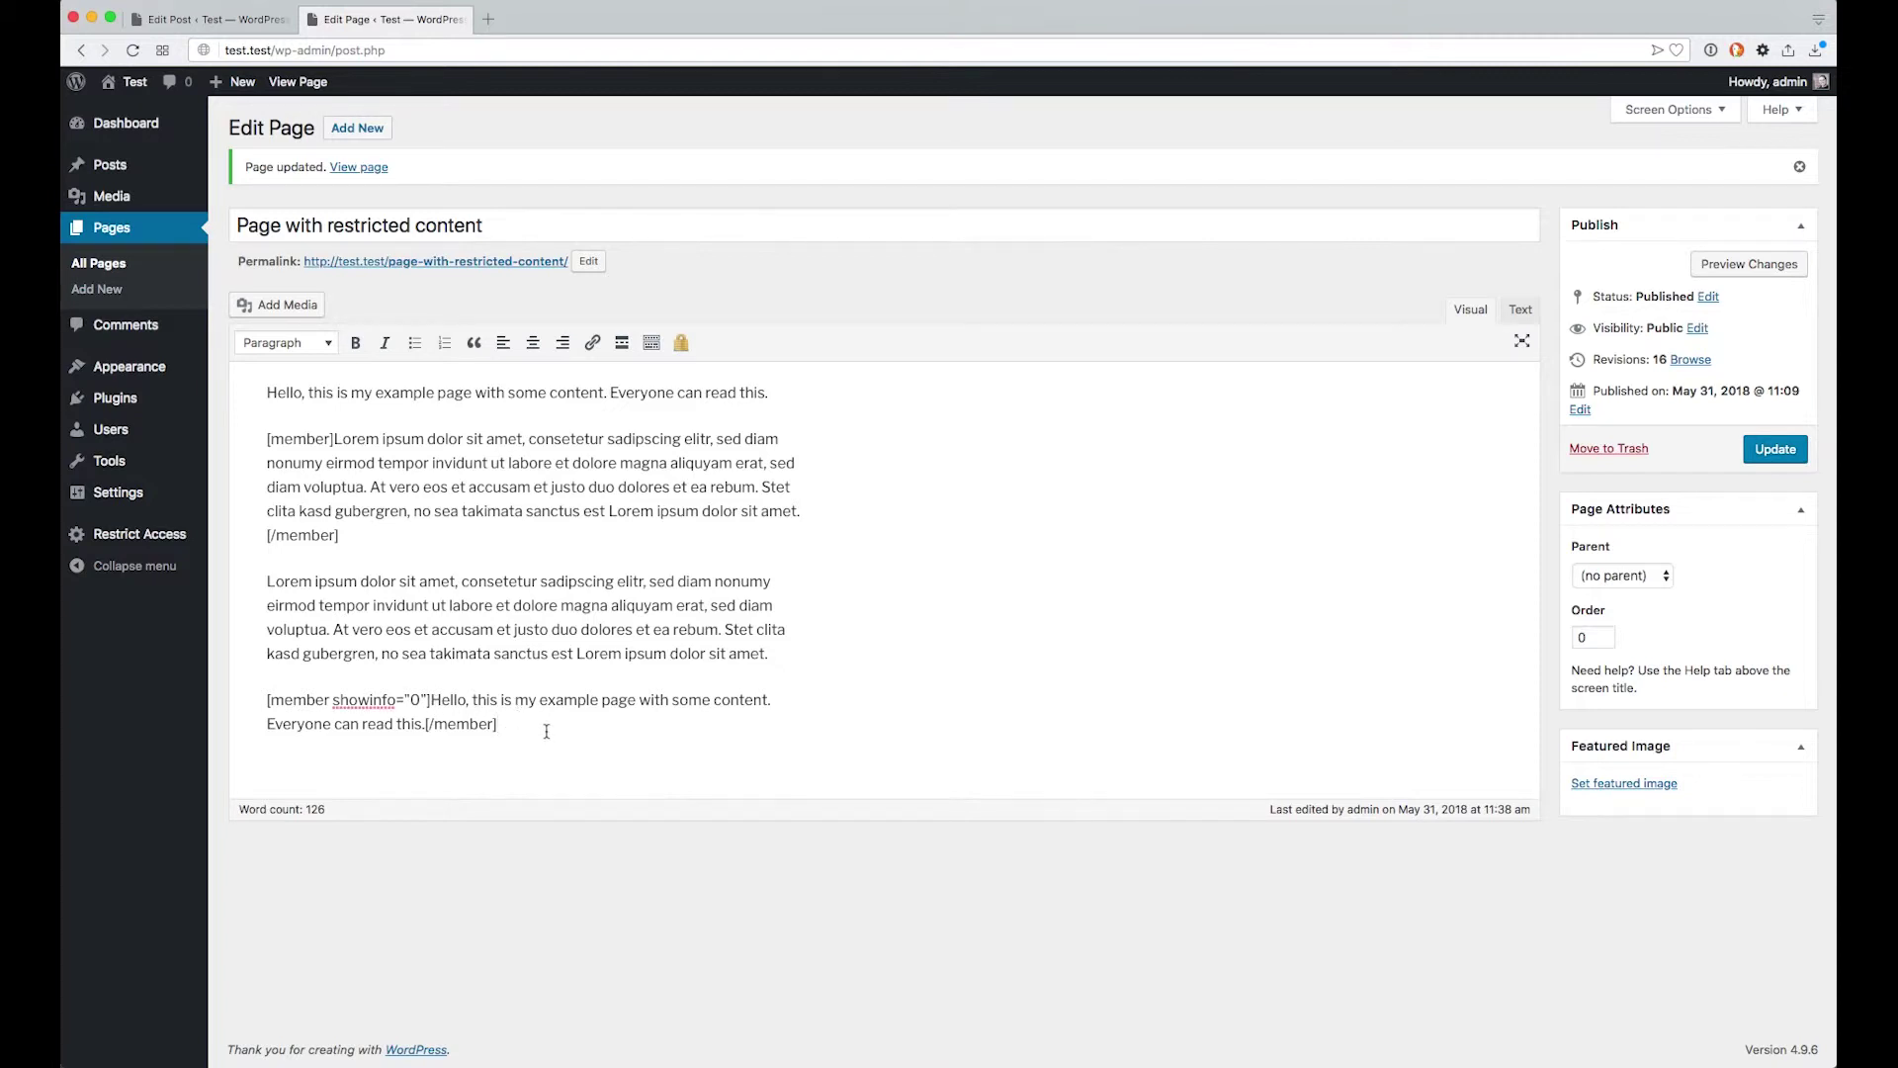
Add infotext="Blah blah blah" to the first member shortcode and update the page to revision 17
double_click(359, 706)
click(523, 718)
click(332, 438)
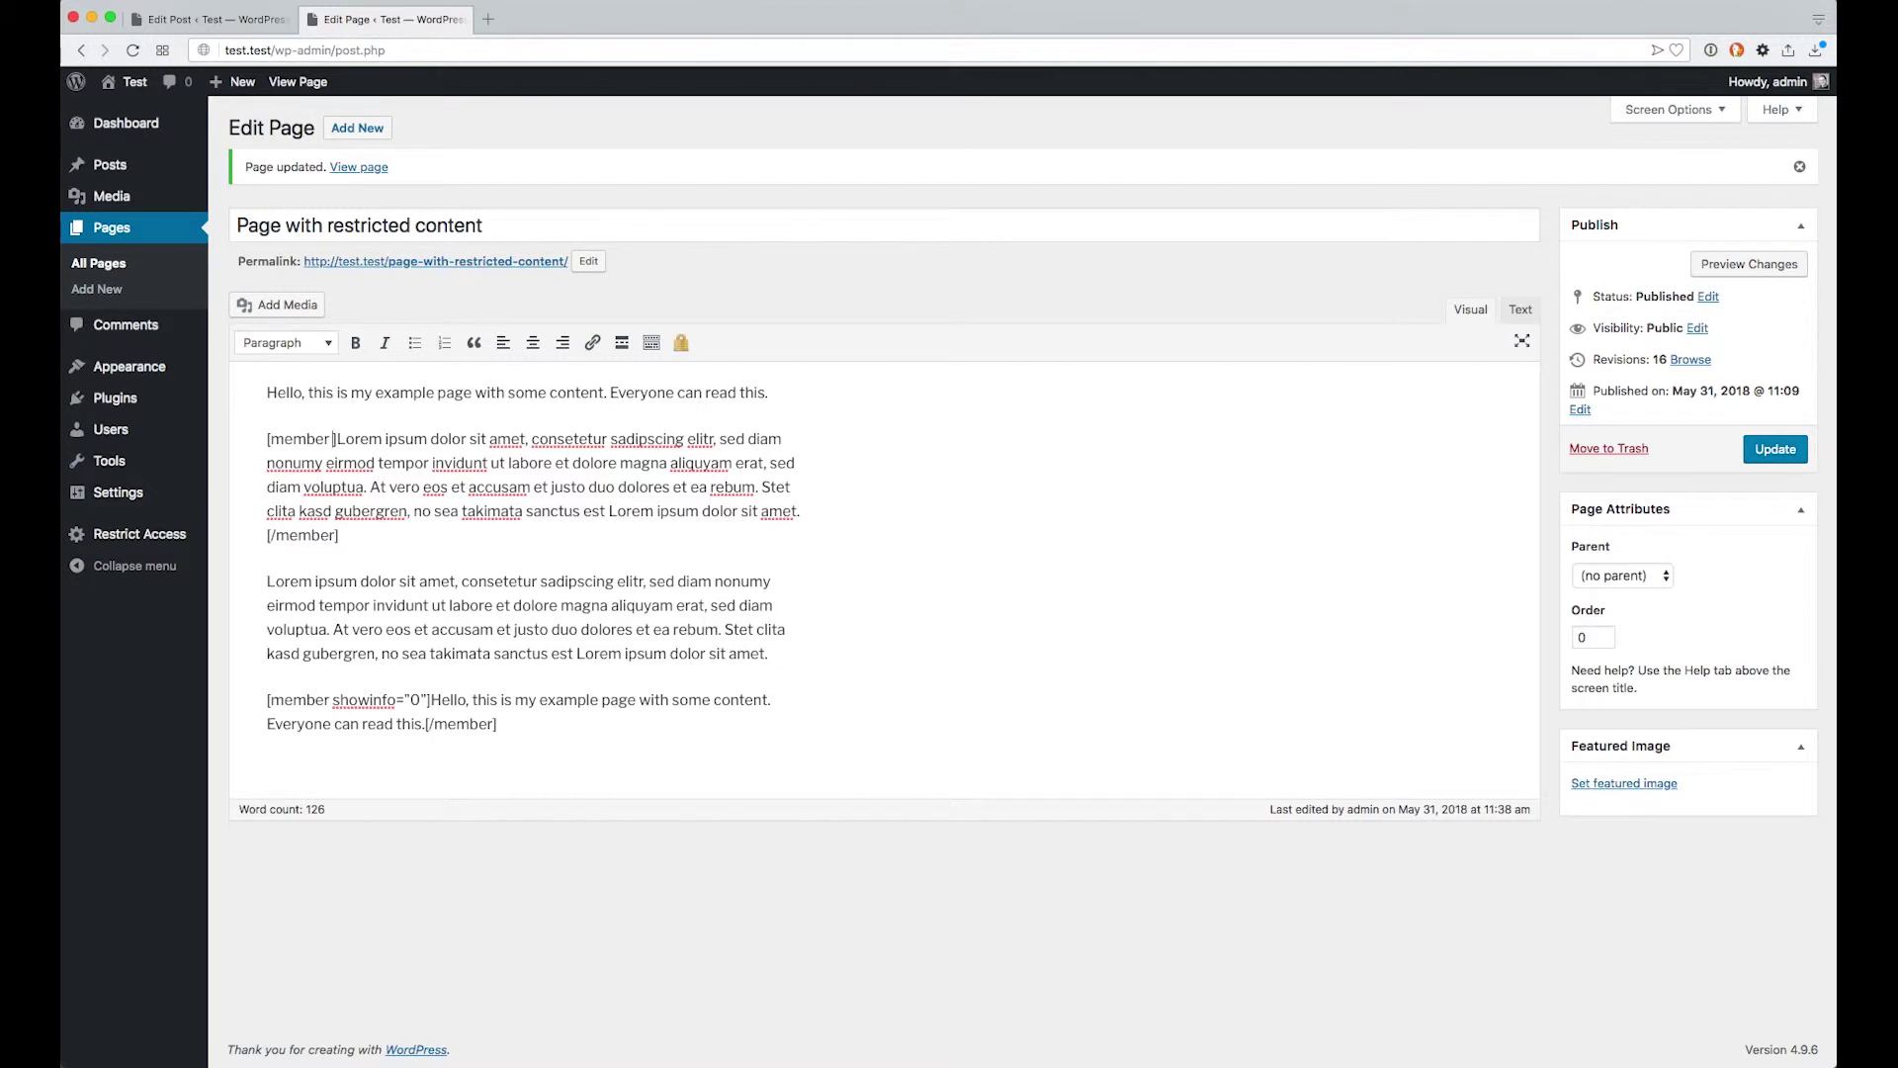
text(infotext=")
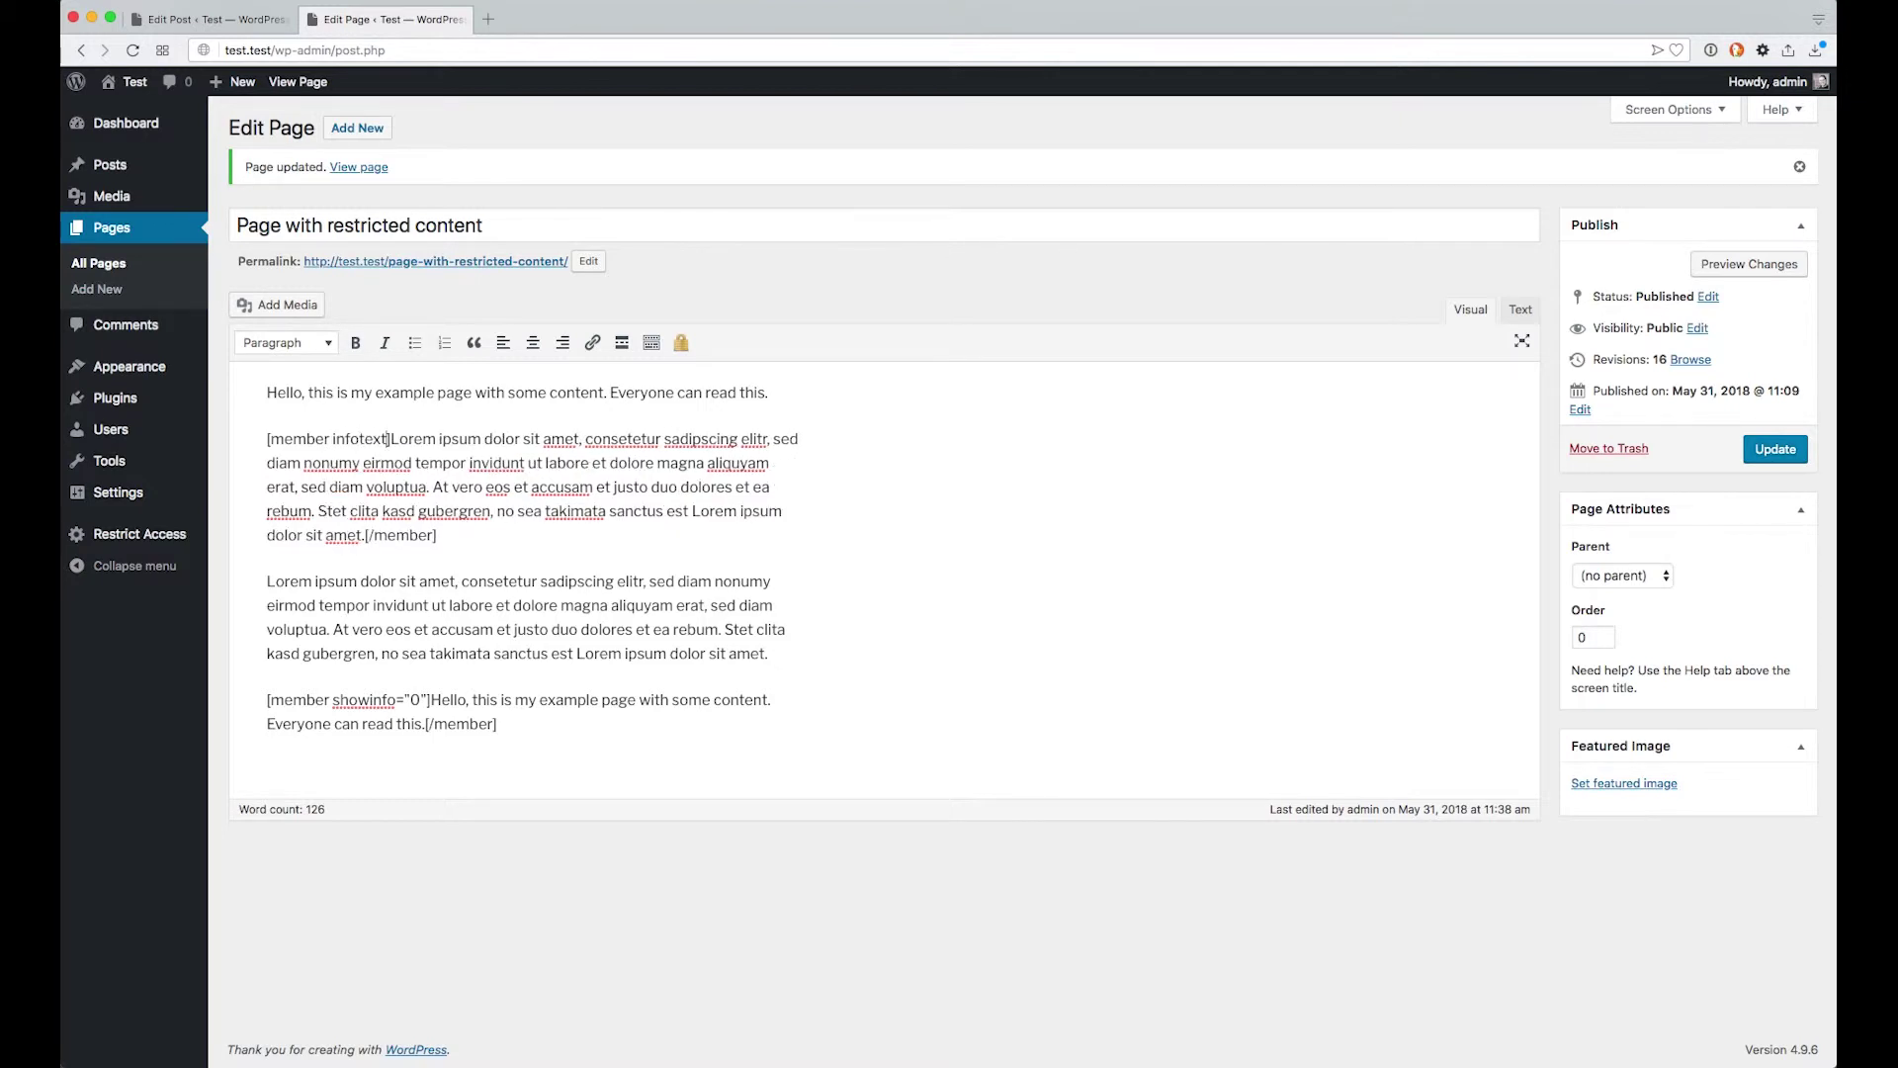
text(")
key(Left)
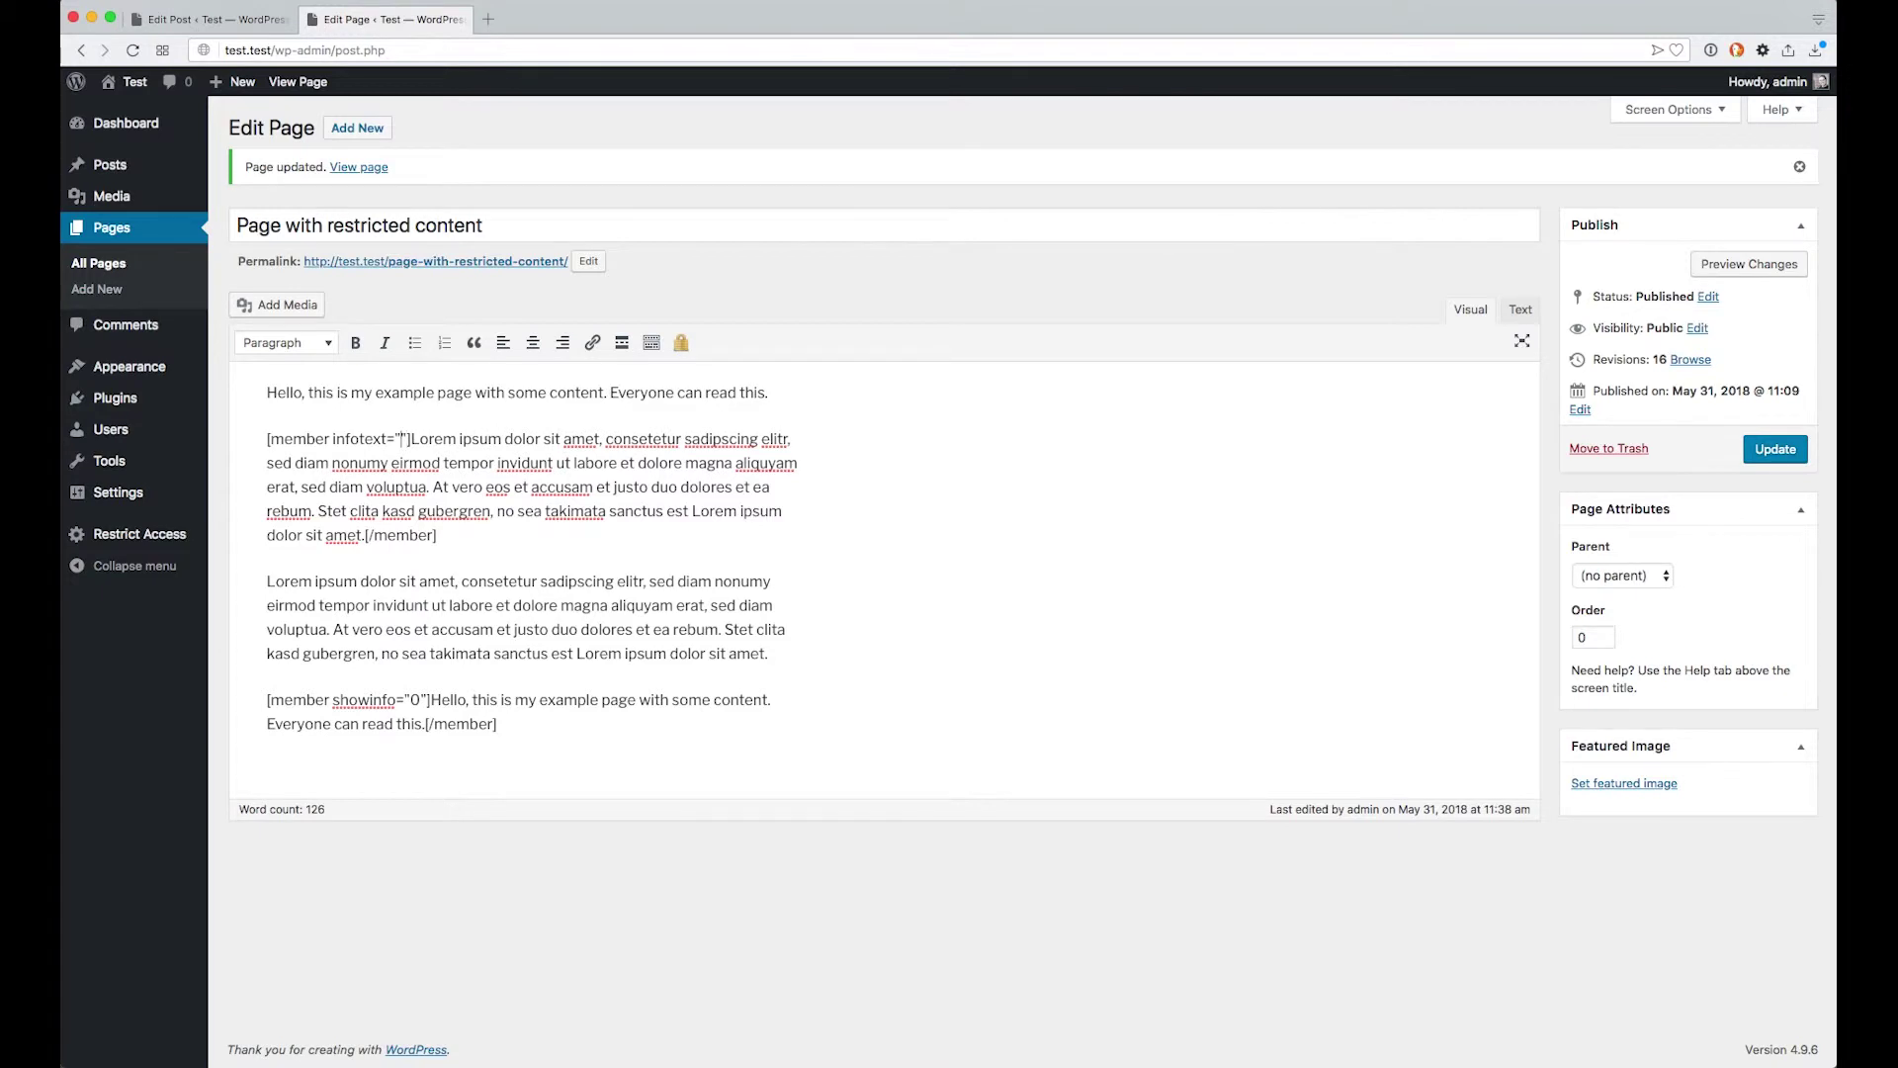
text(Blah blah )
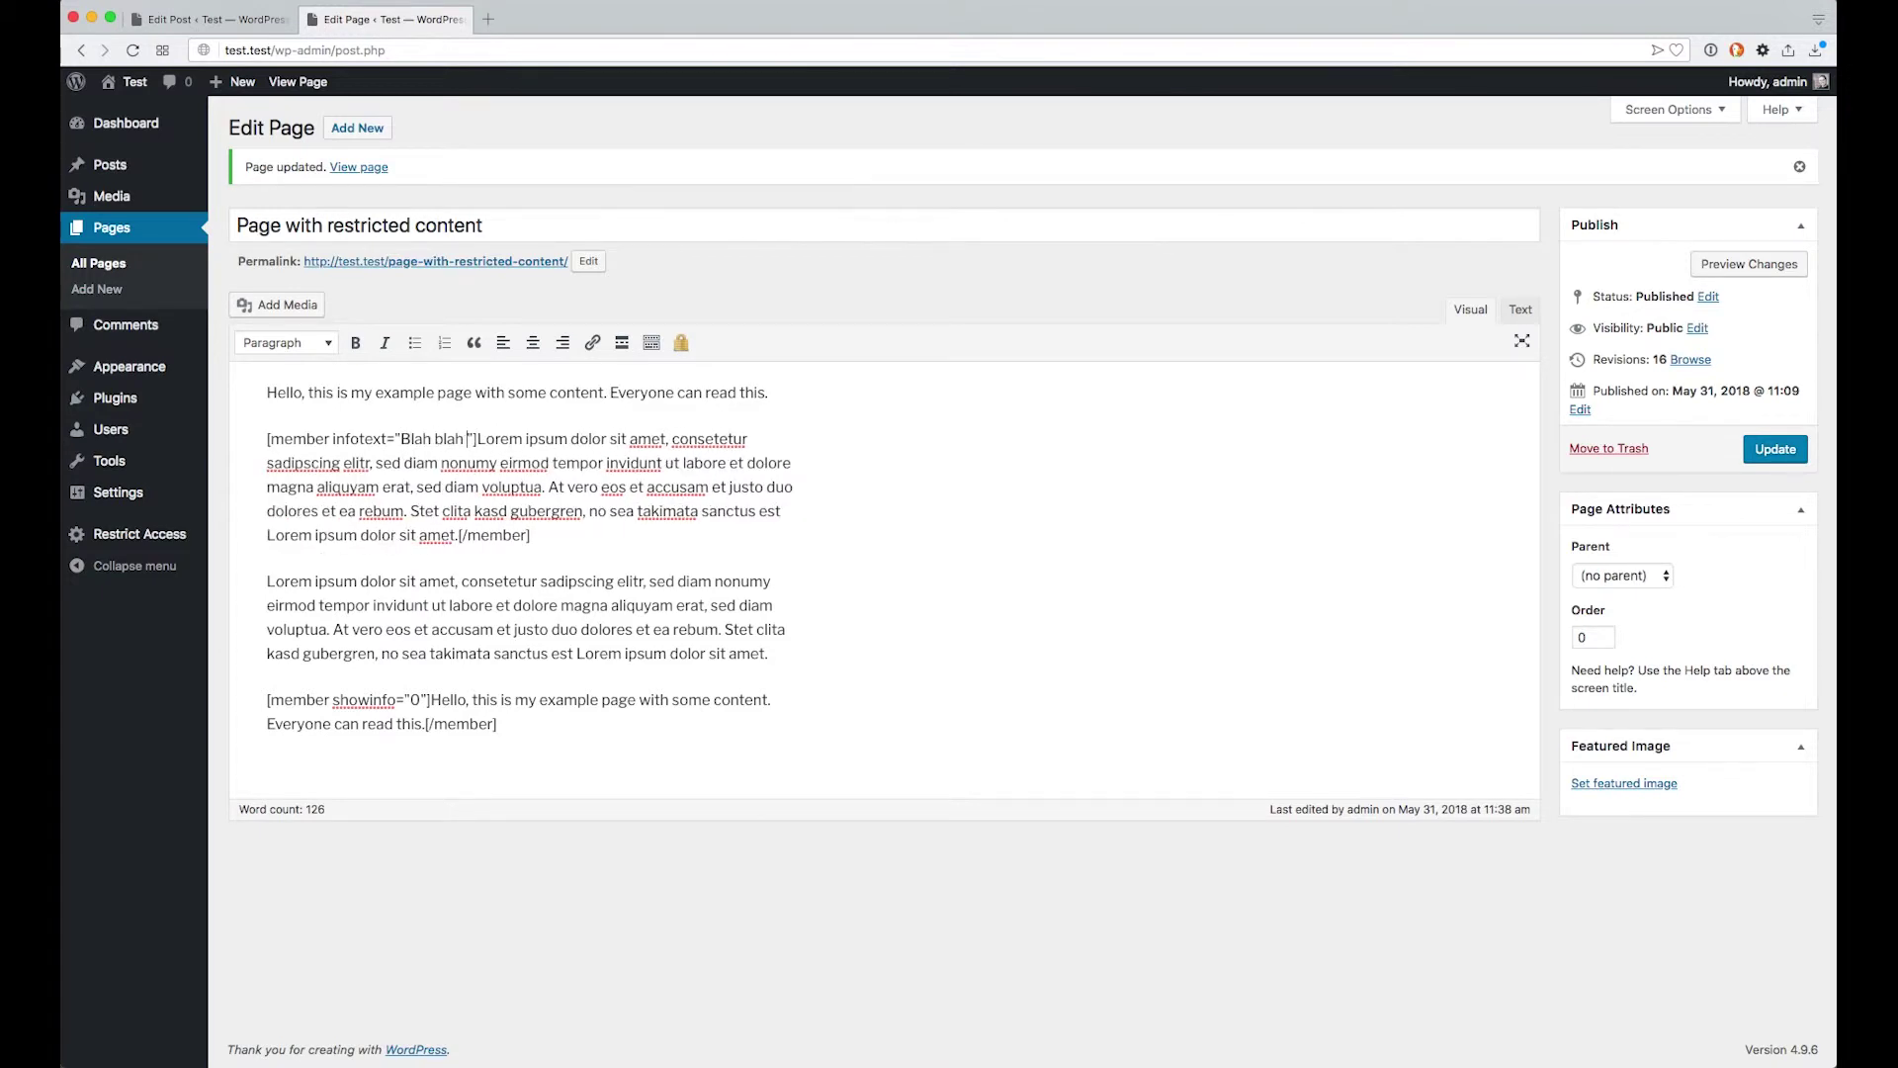
text(blah)
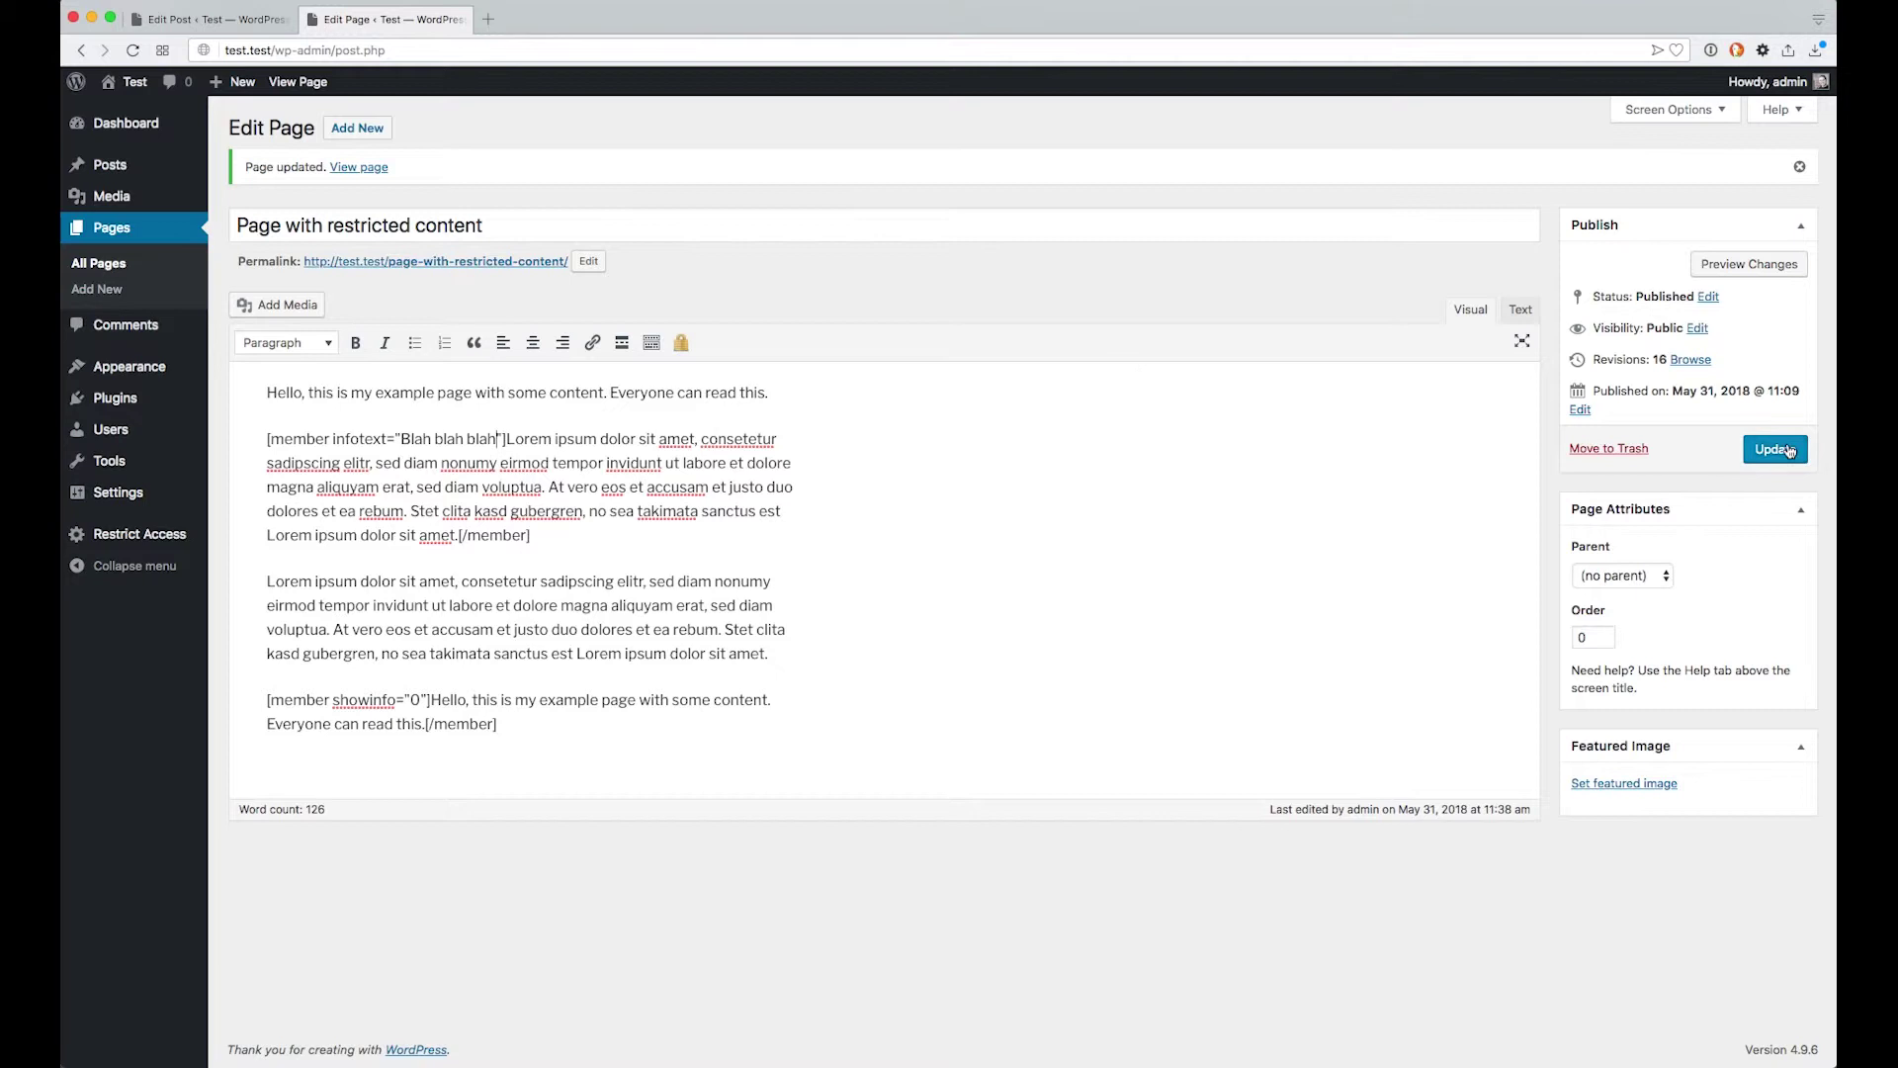
click(1791, 451)
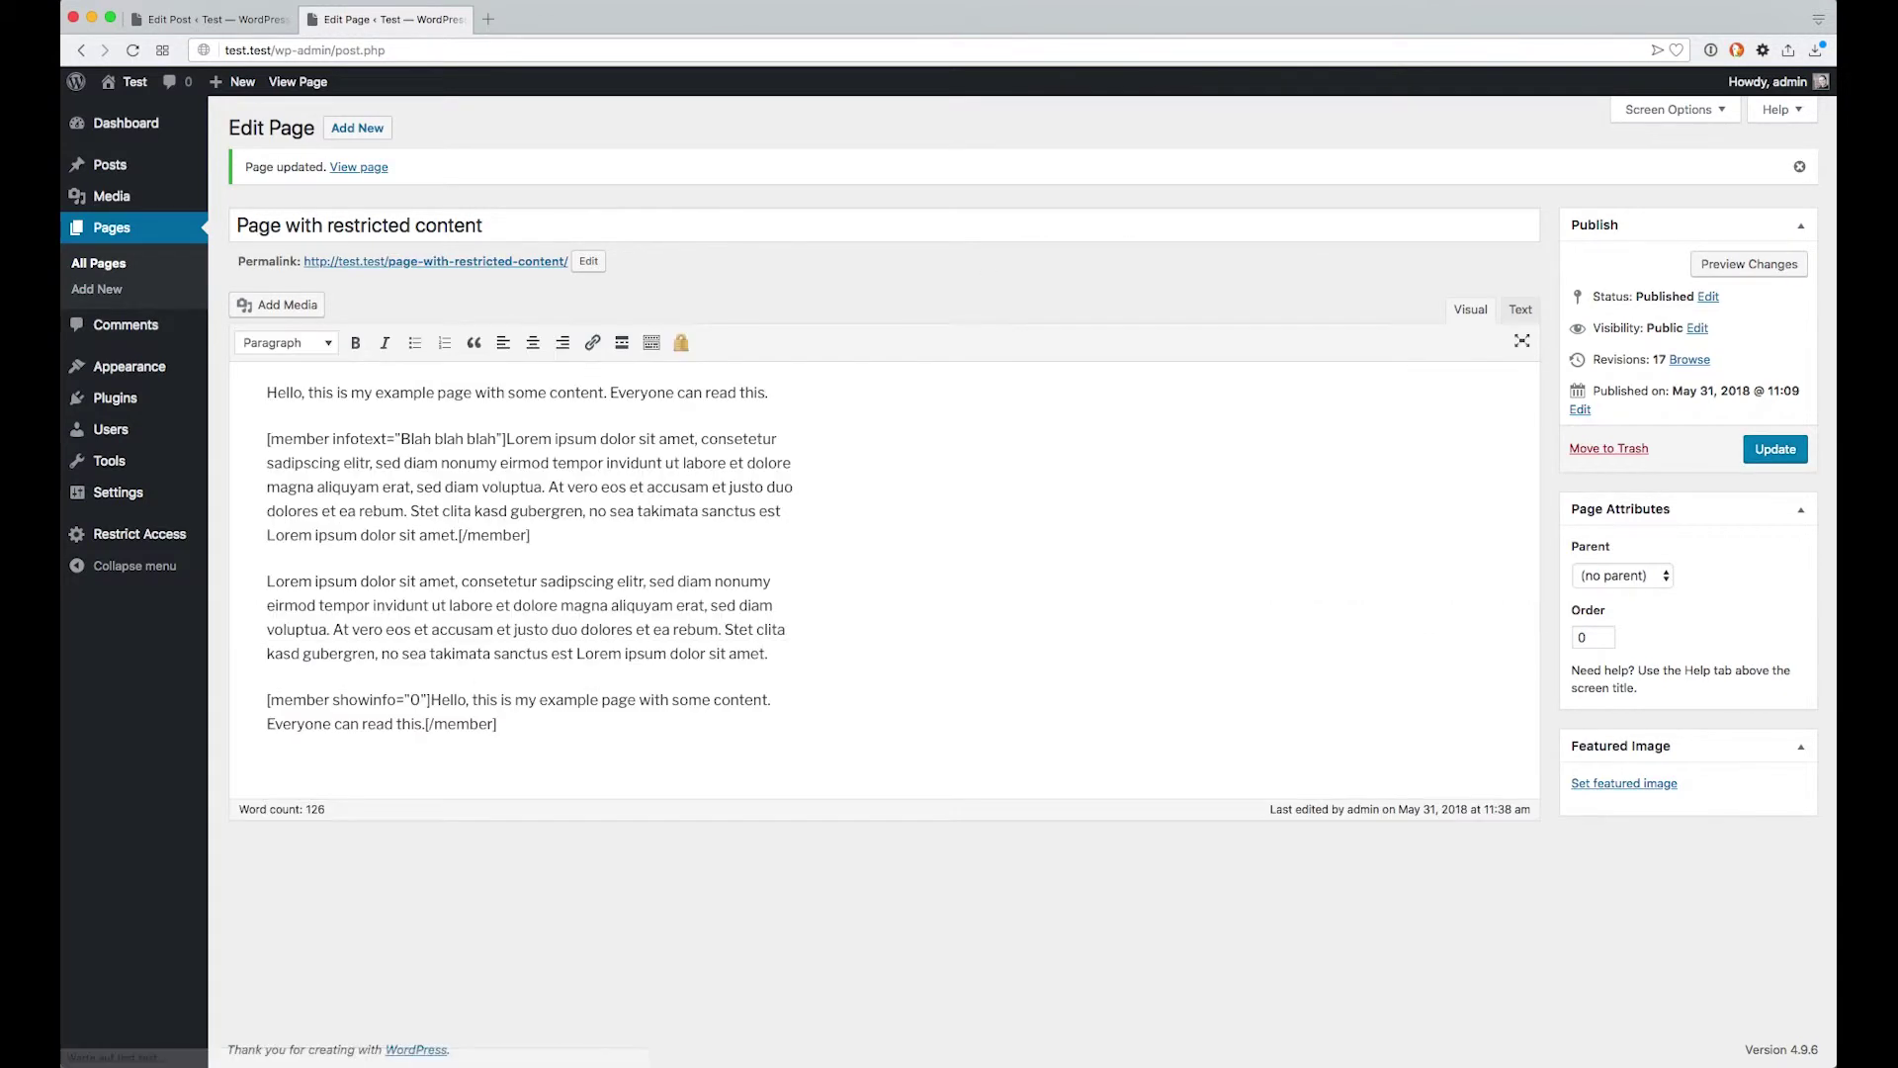
Reload the live page and check that its notice now reads "Blah blah blah"
key(super+grave)
click(711, 400)
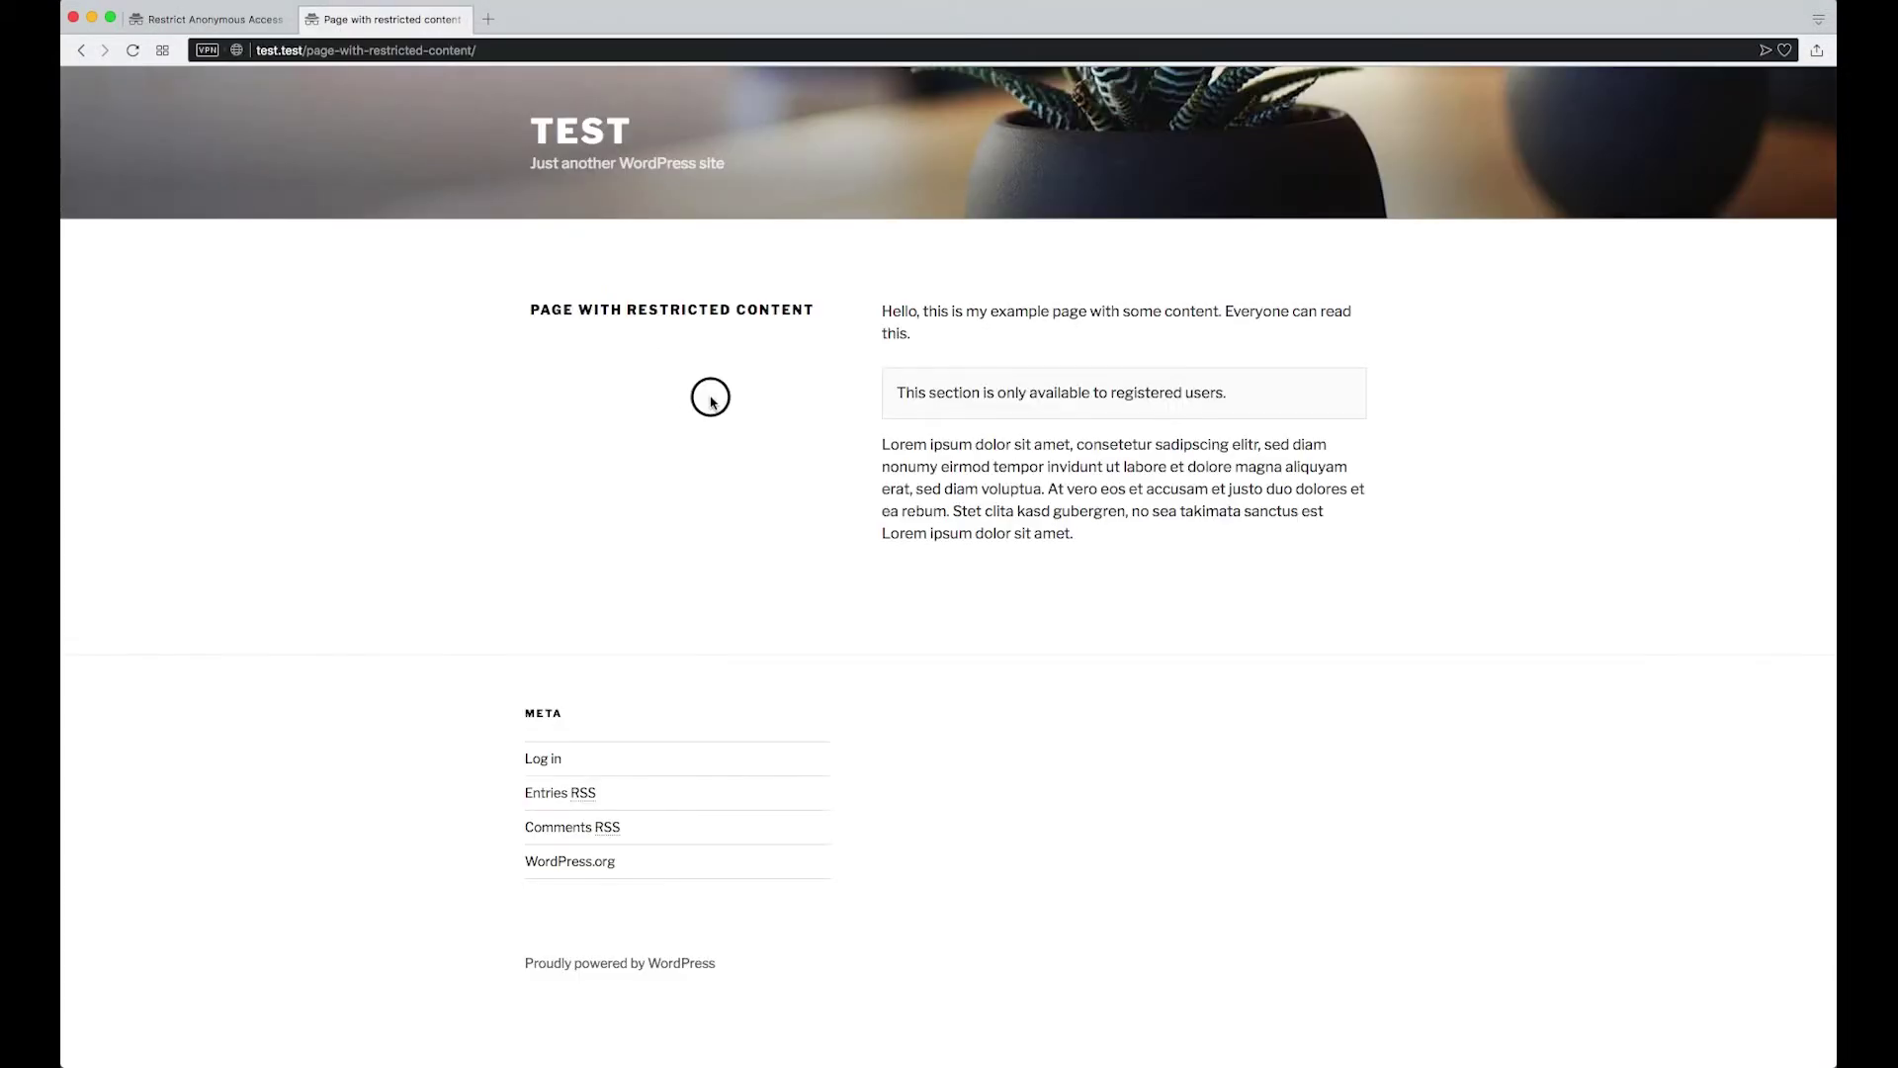
key(super+r)
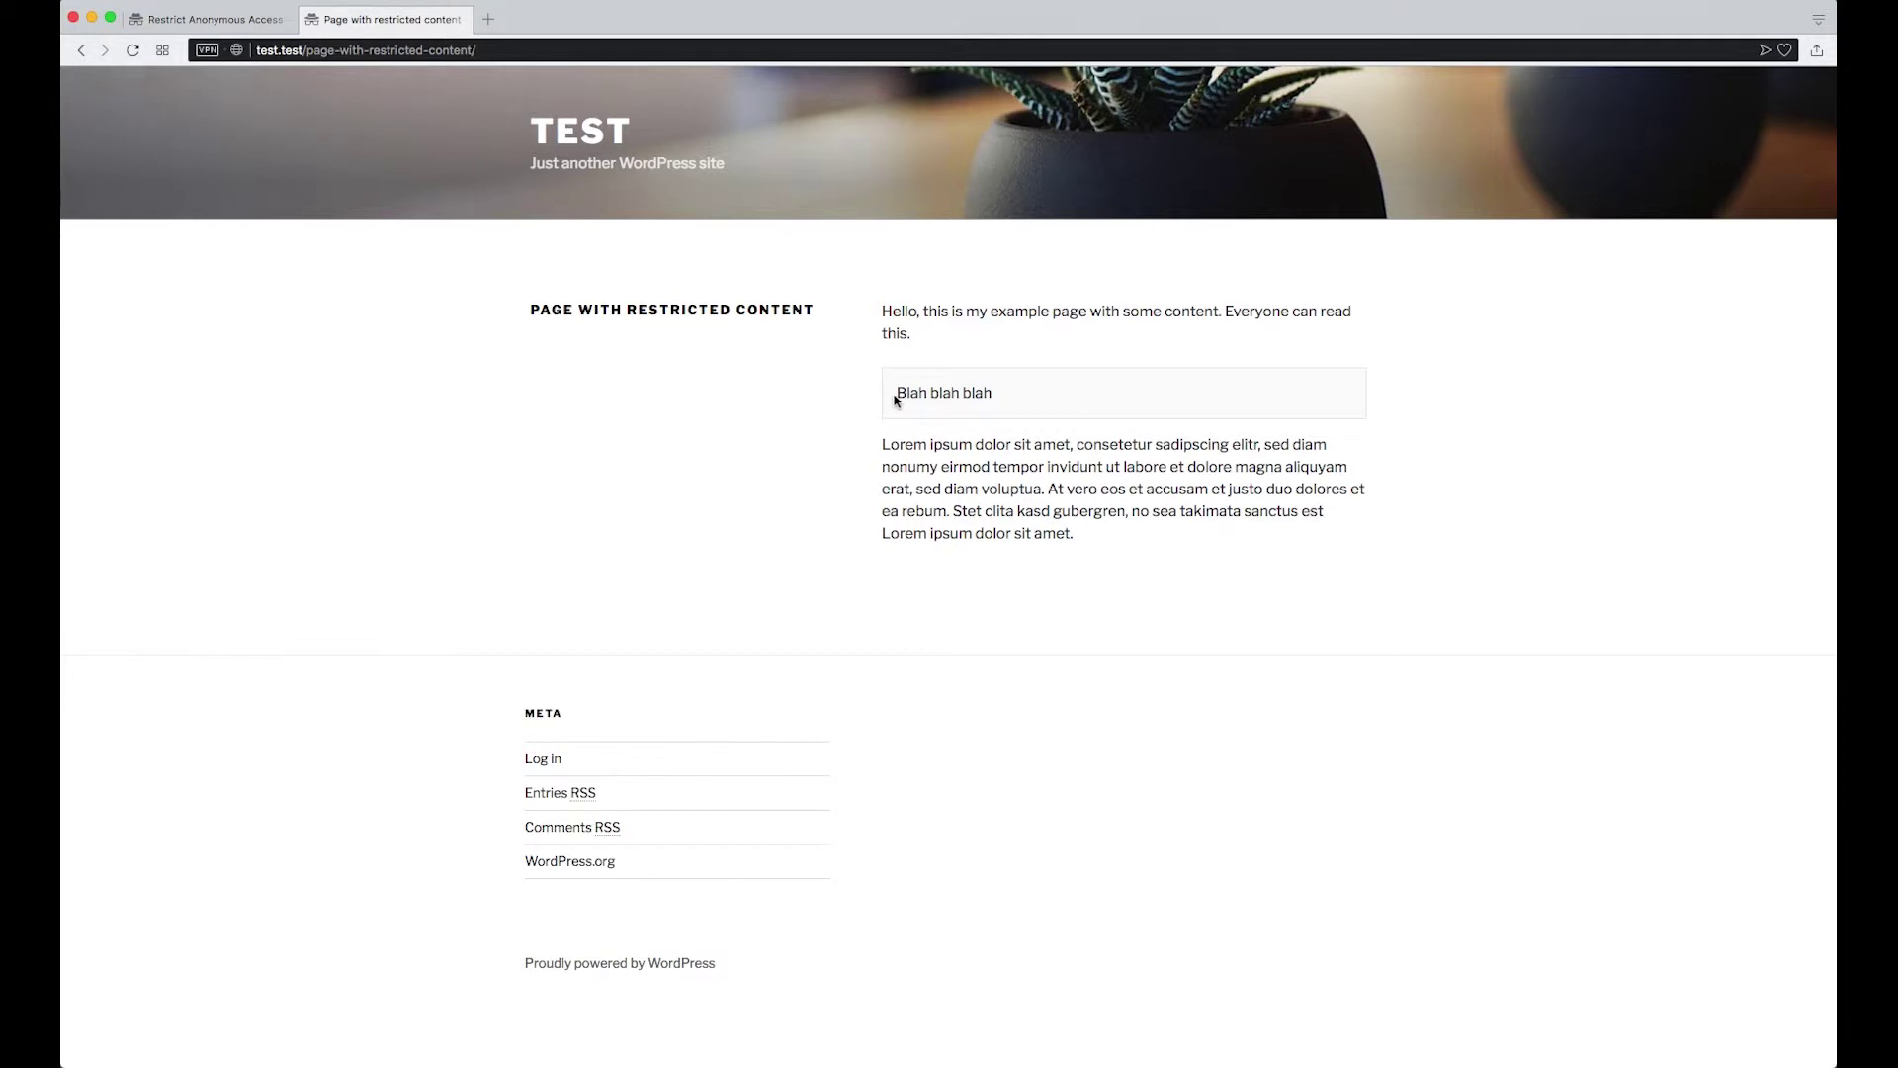
drag(896, 400, 1005, 403)
click(1123, 411)
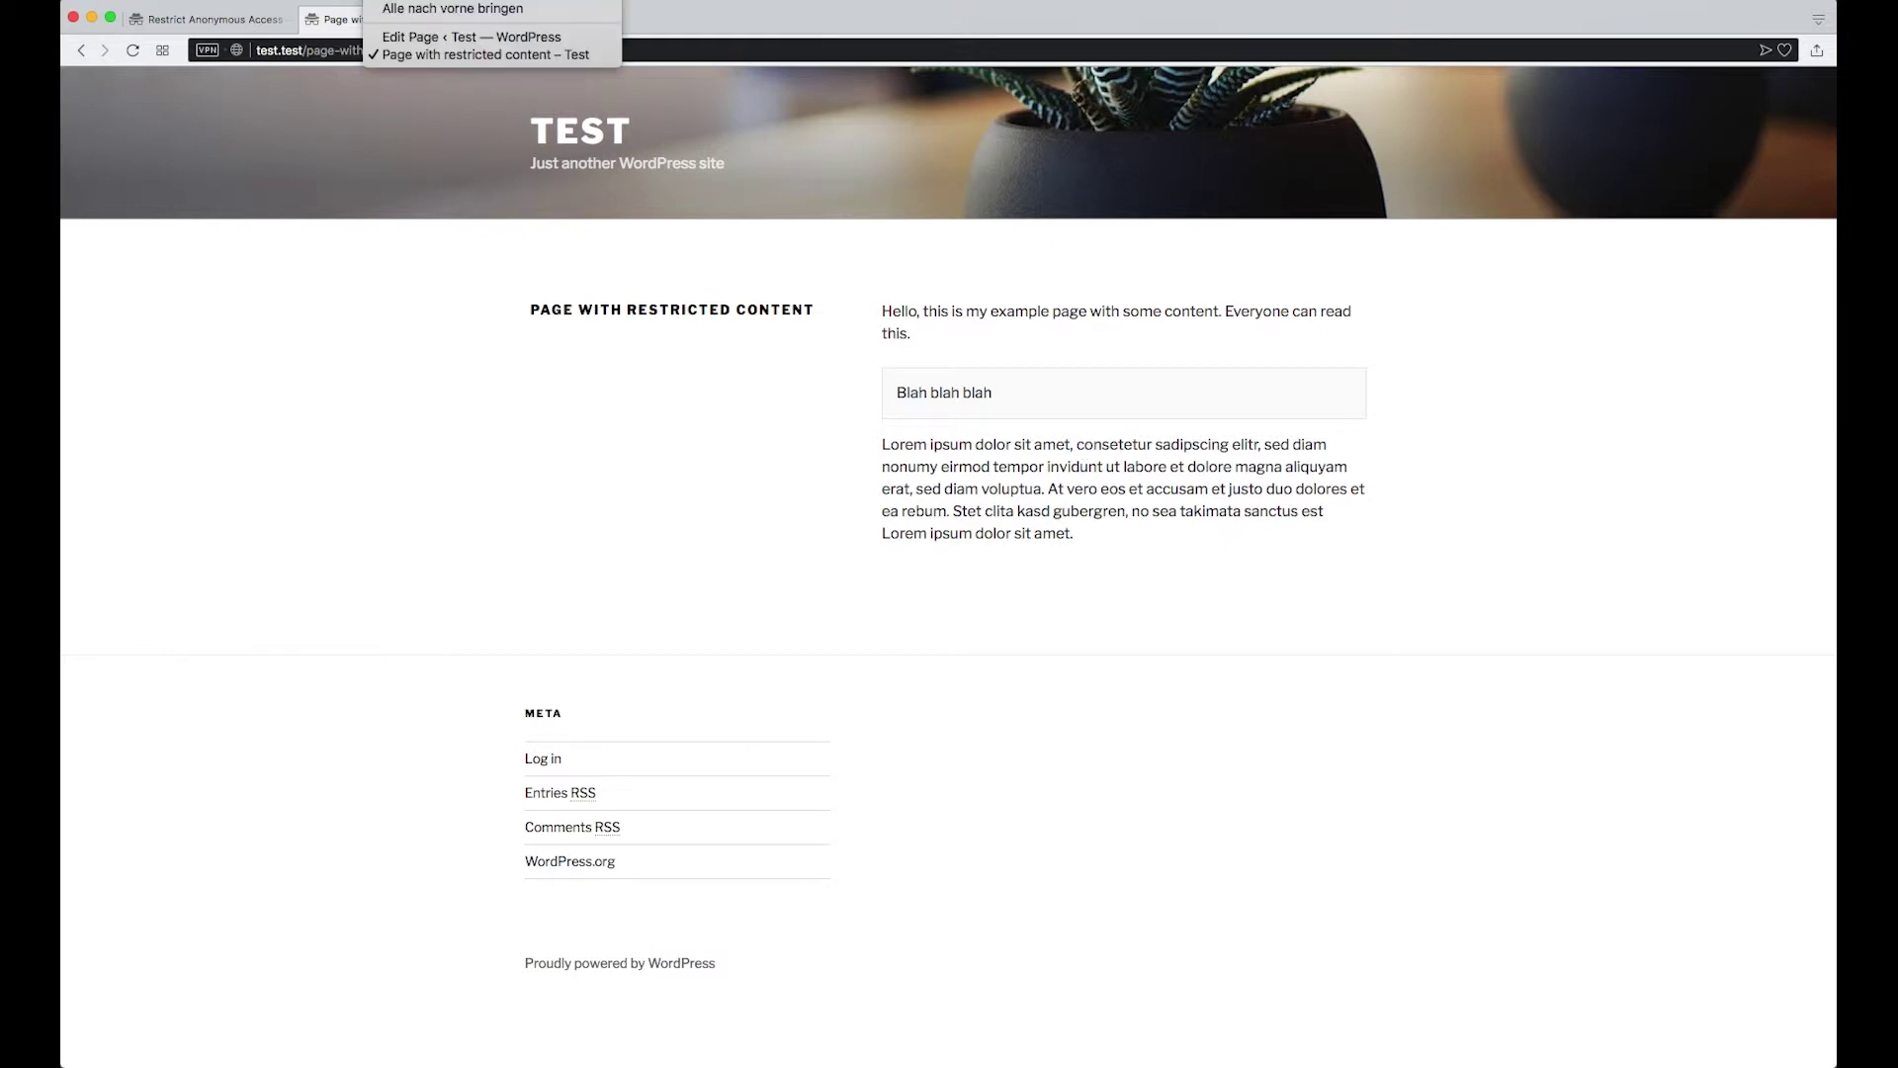
Add class="test-class" to the first member shortcode, update to revision 18, and view the live page
click(435, 43)
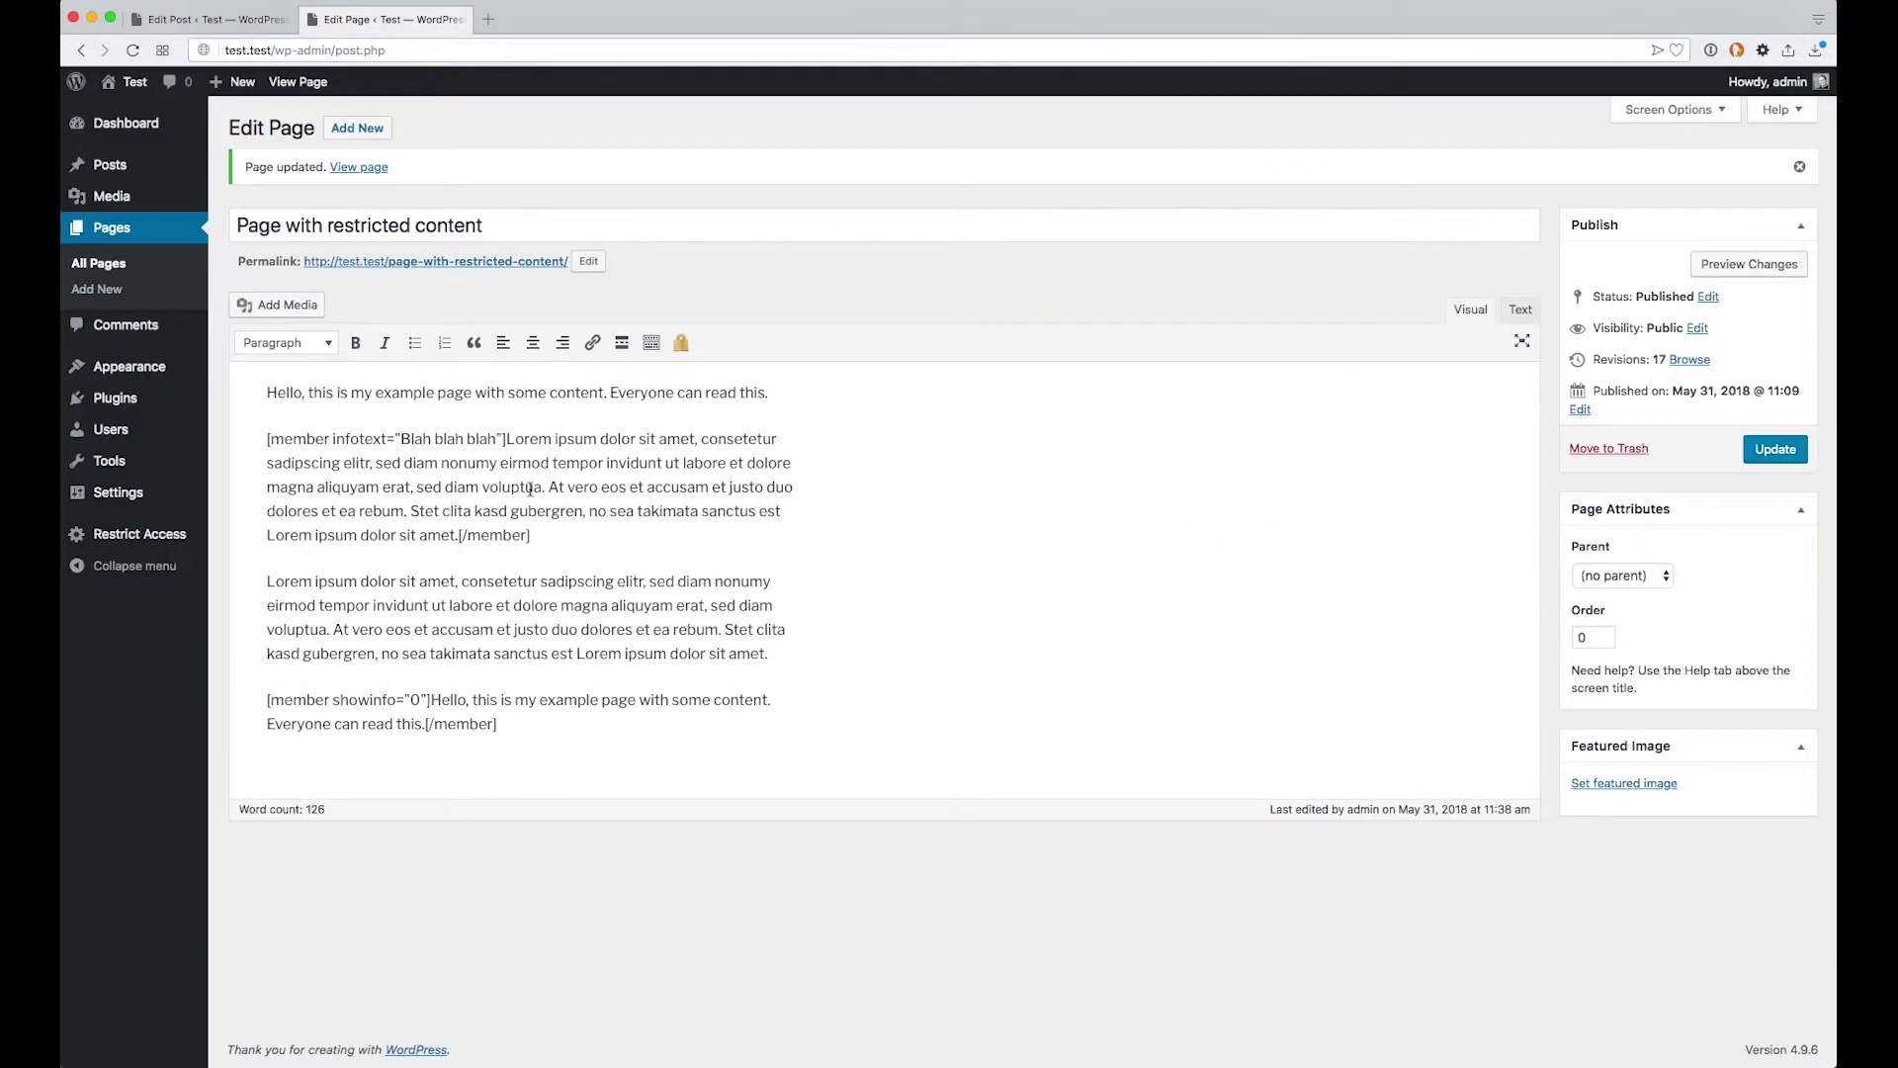
click(609, 525)
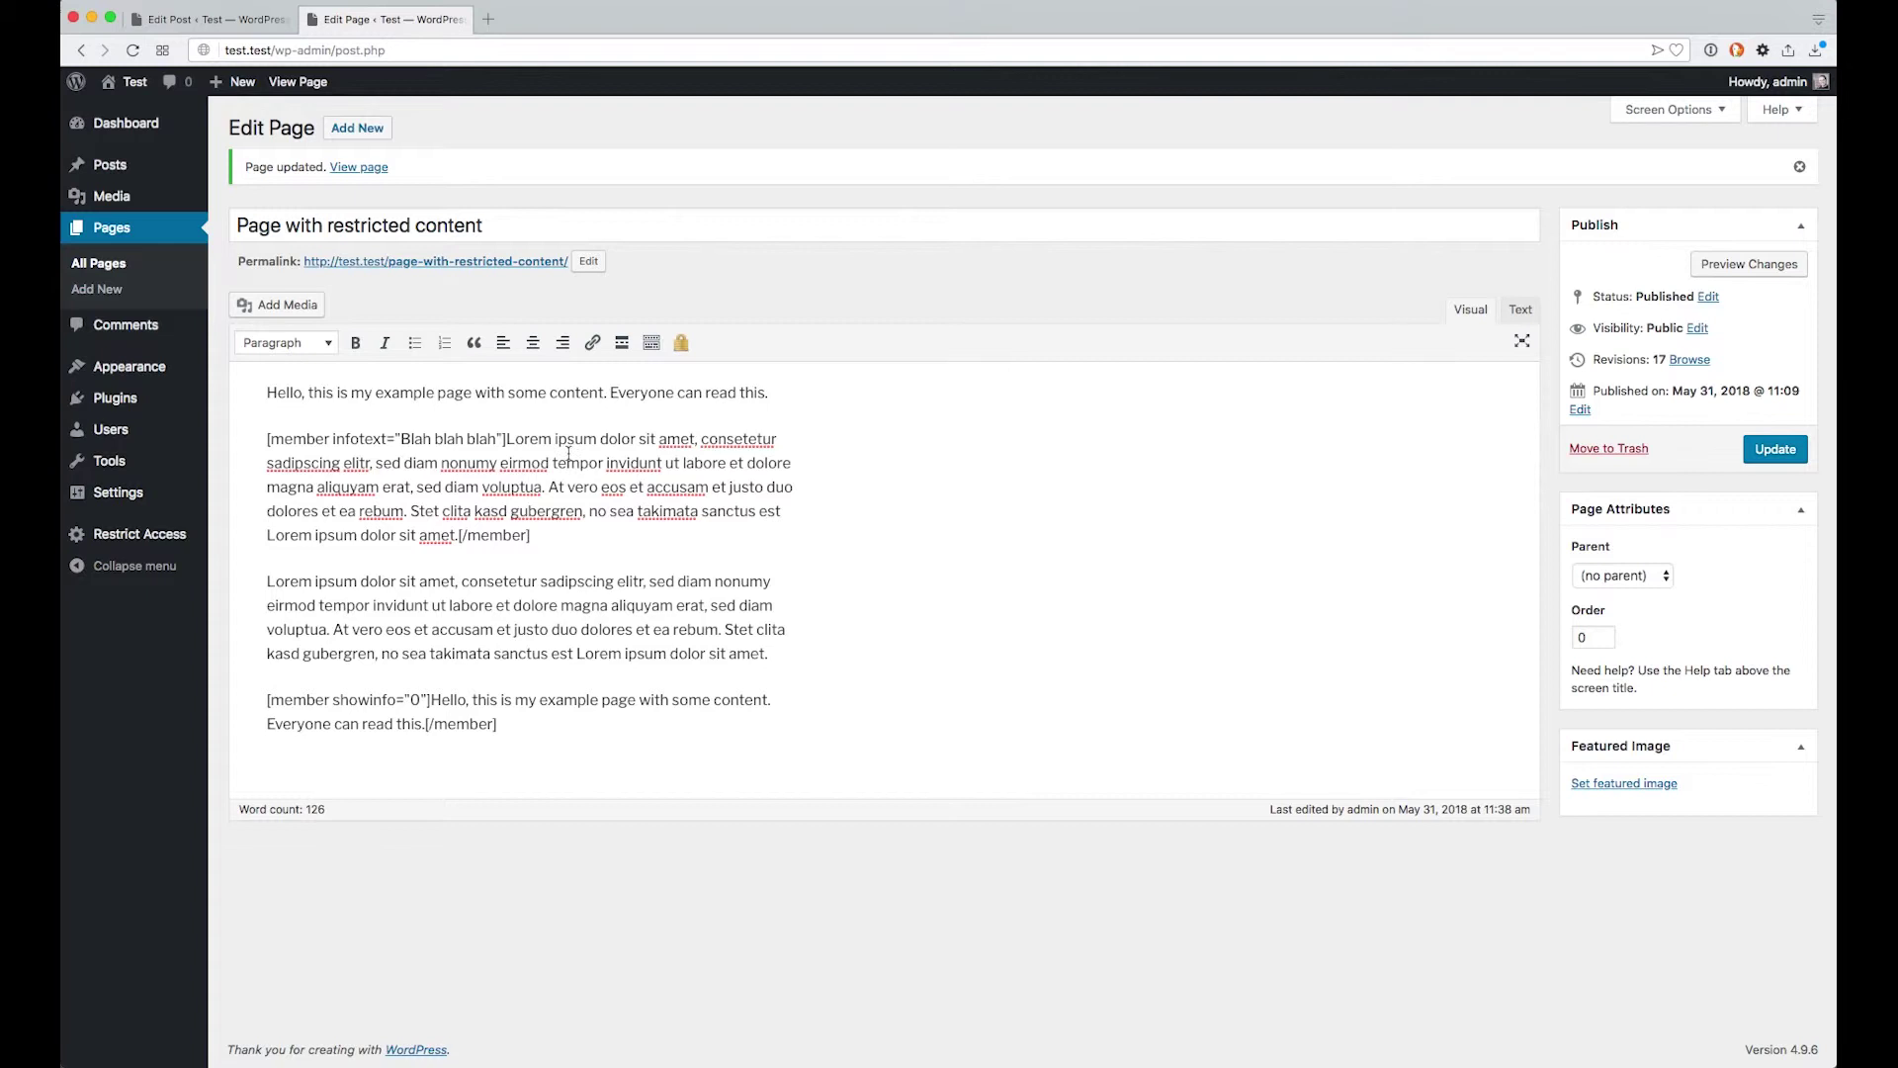
click(501, 439)
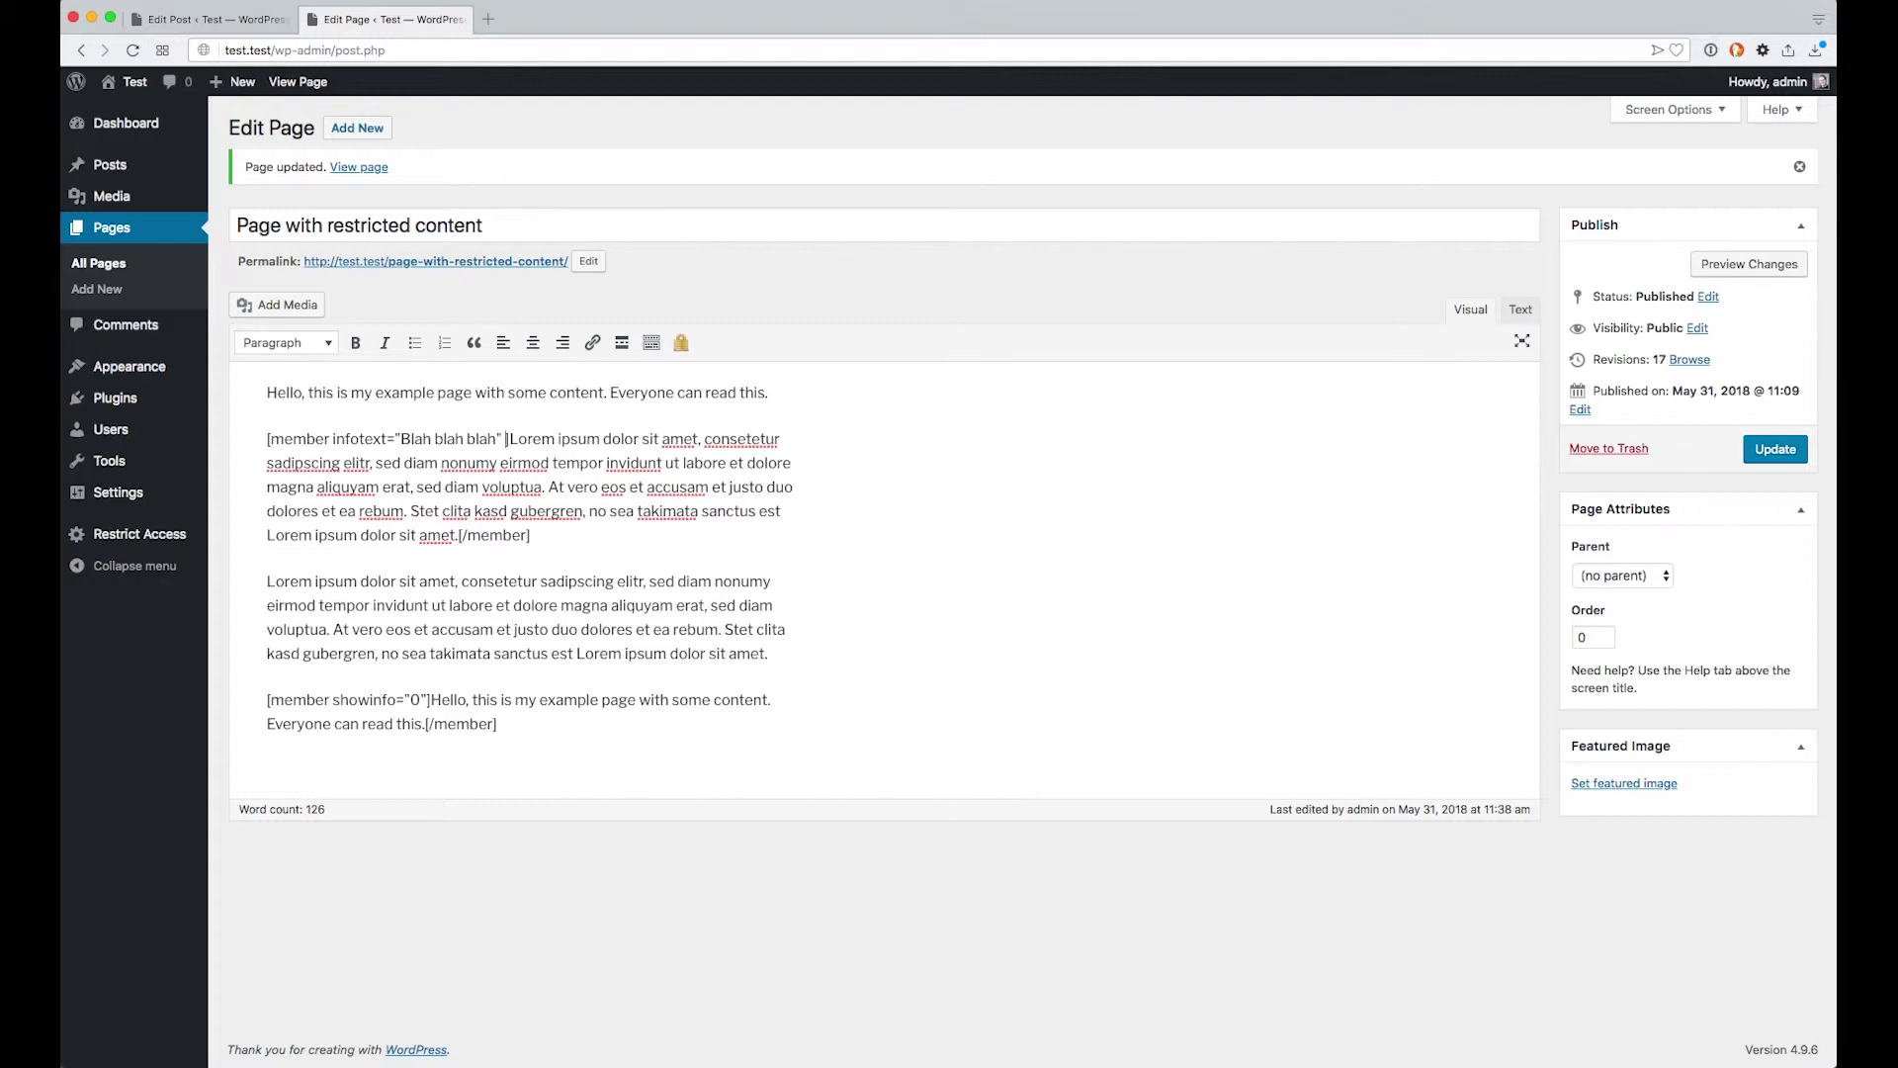
text(class)
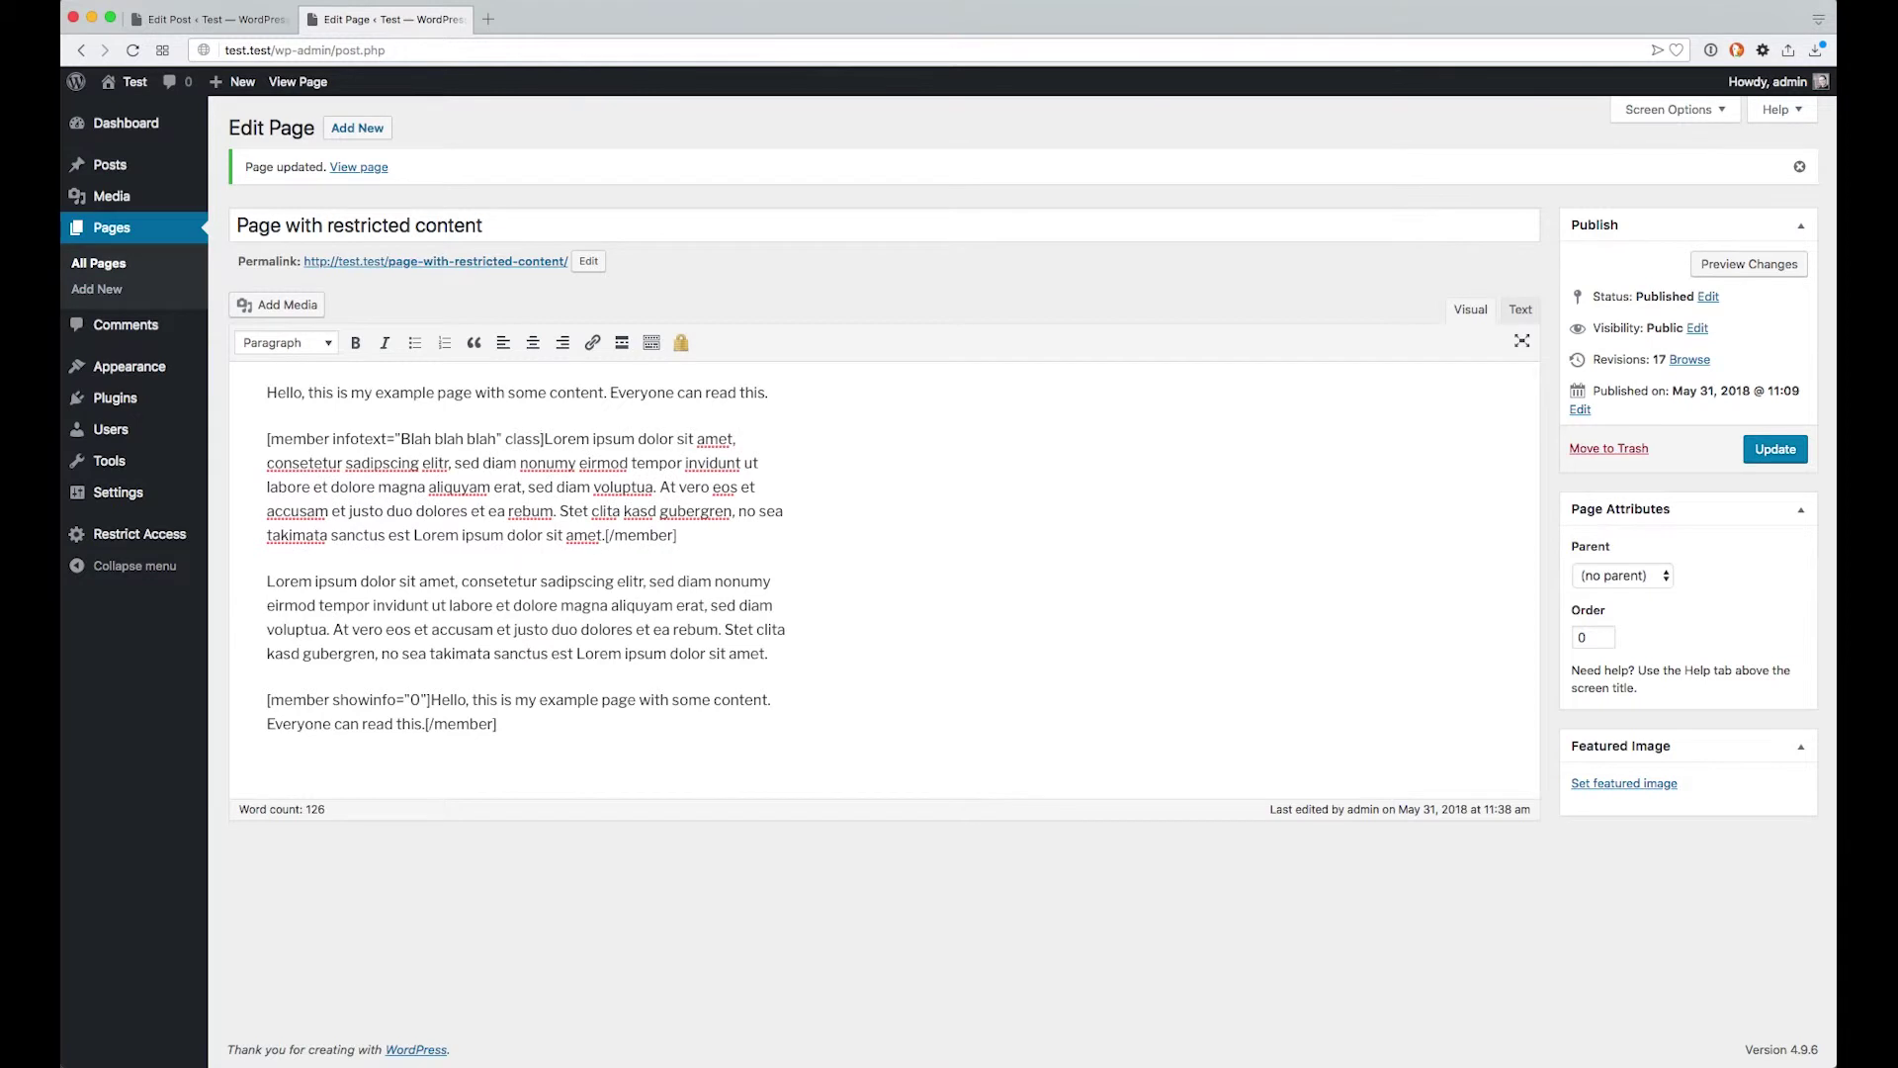
text(=""test-)
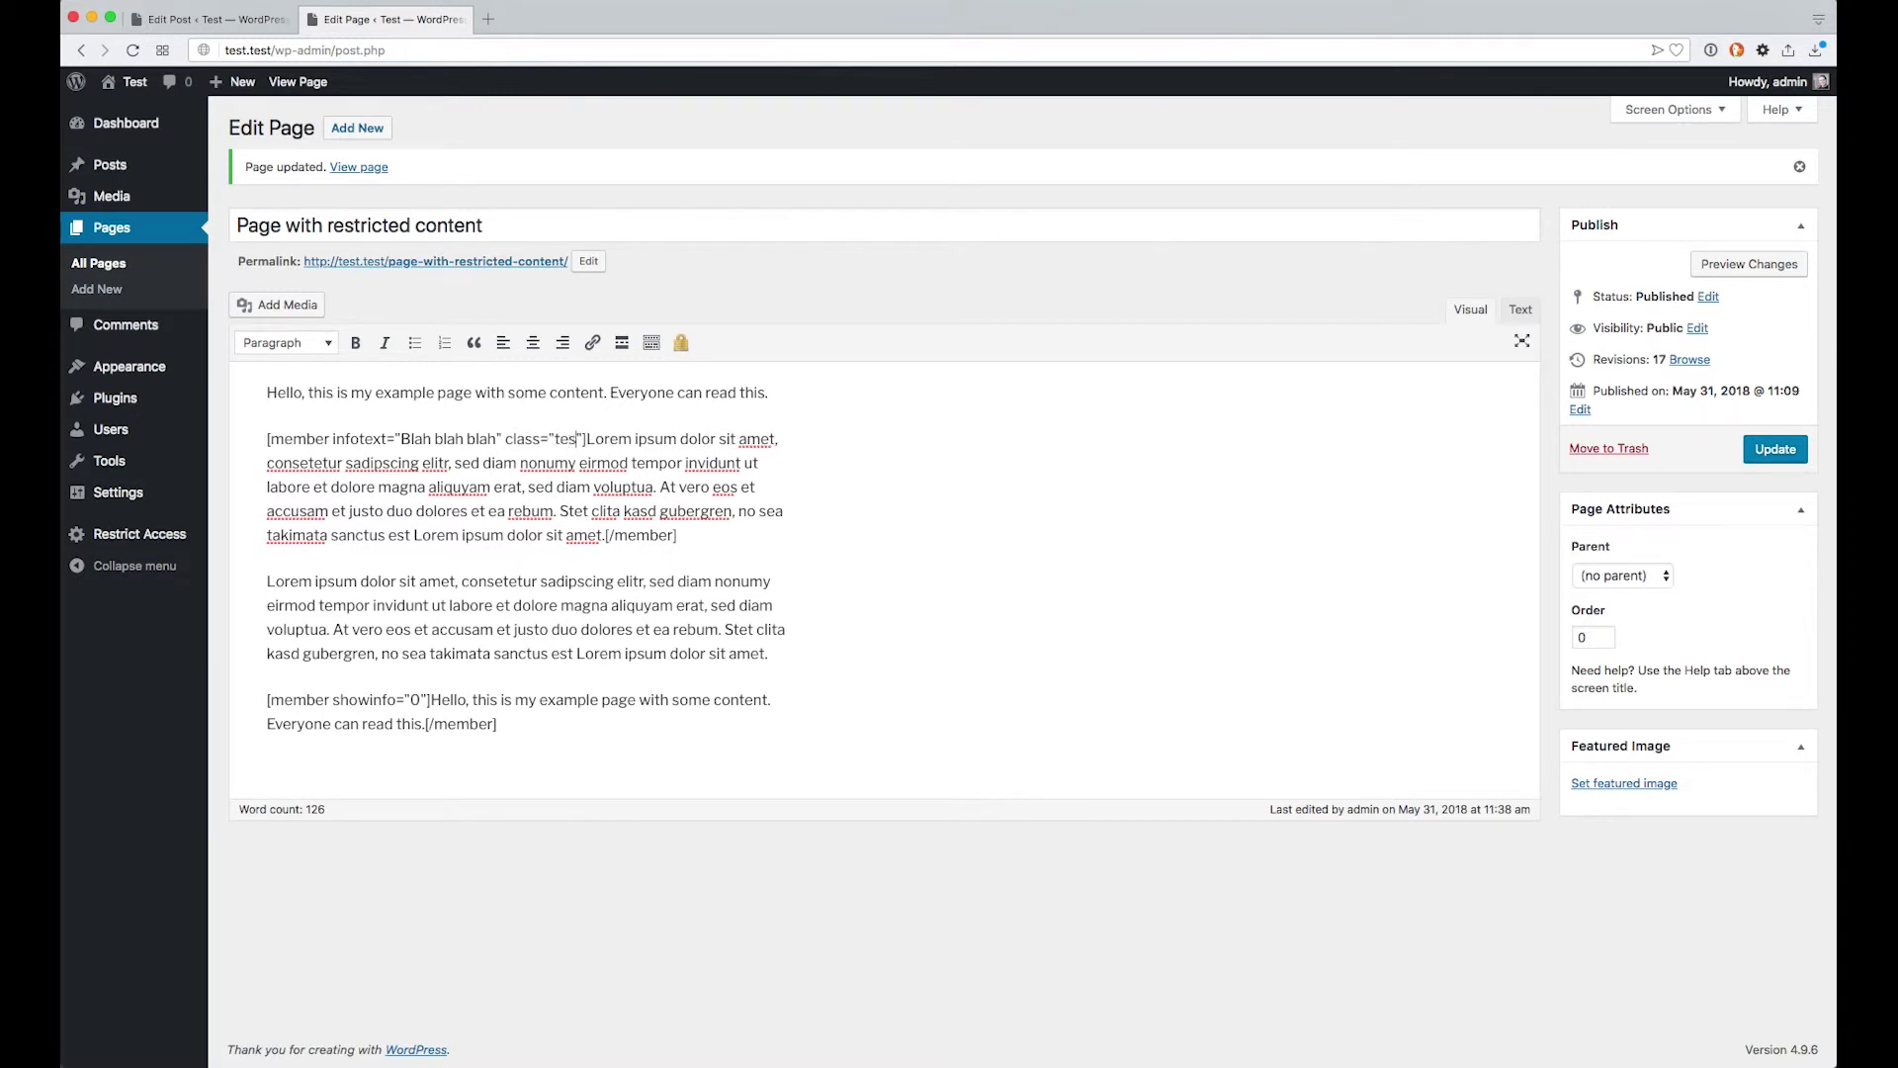
text(class)
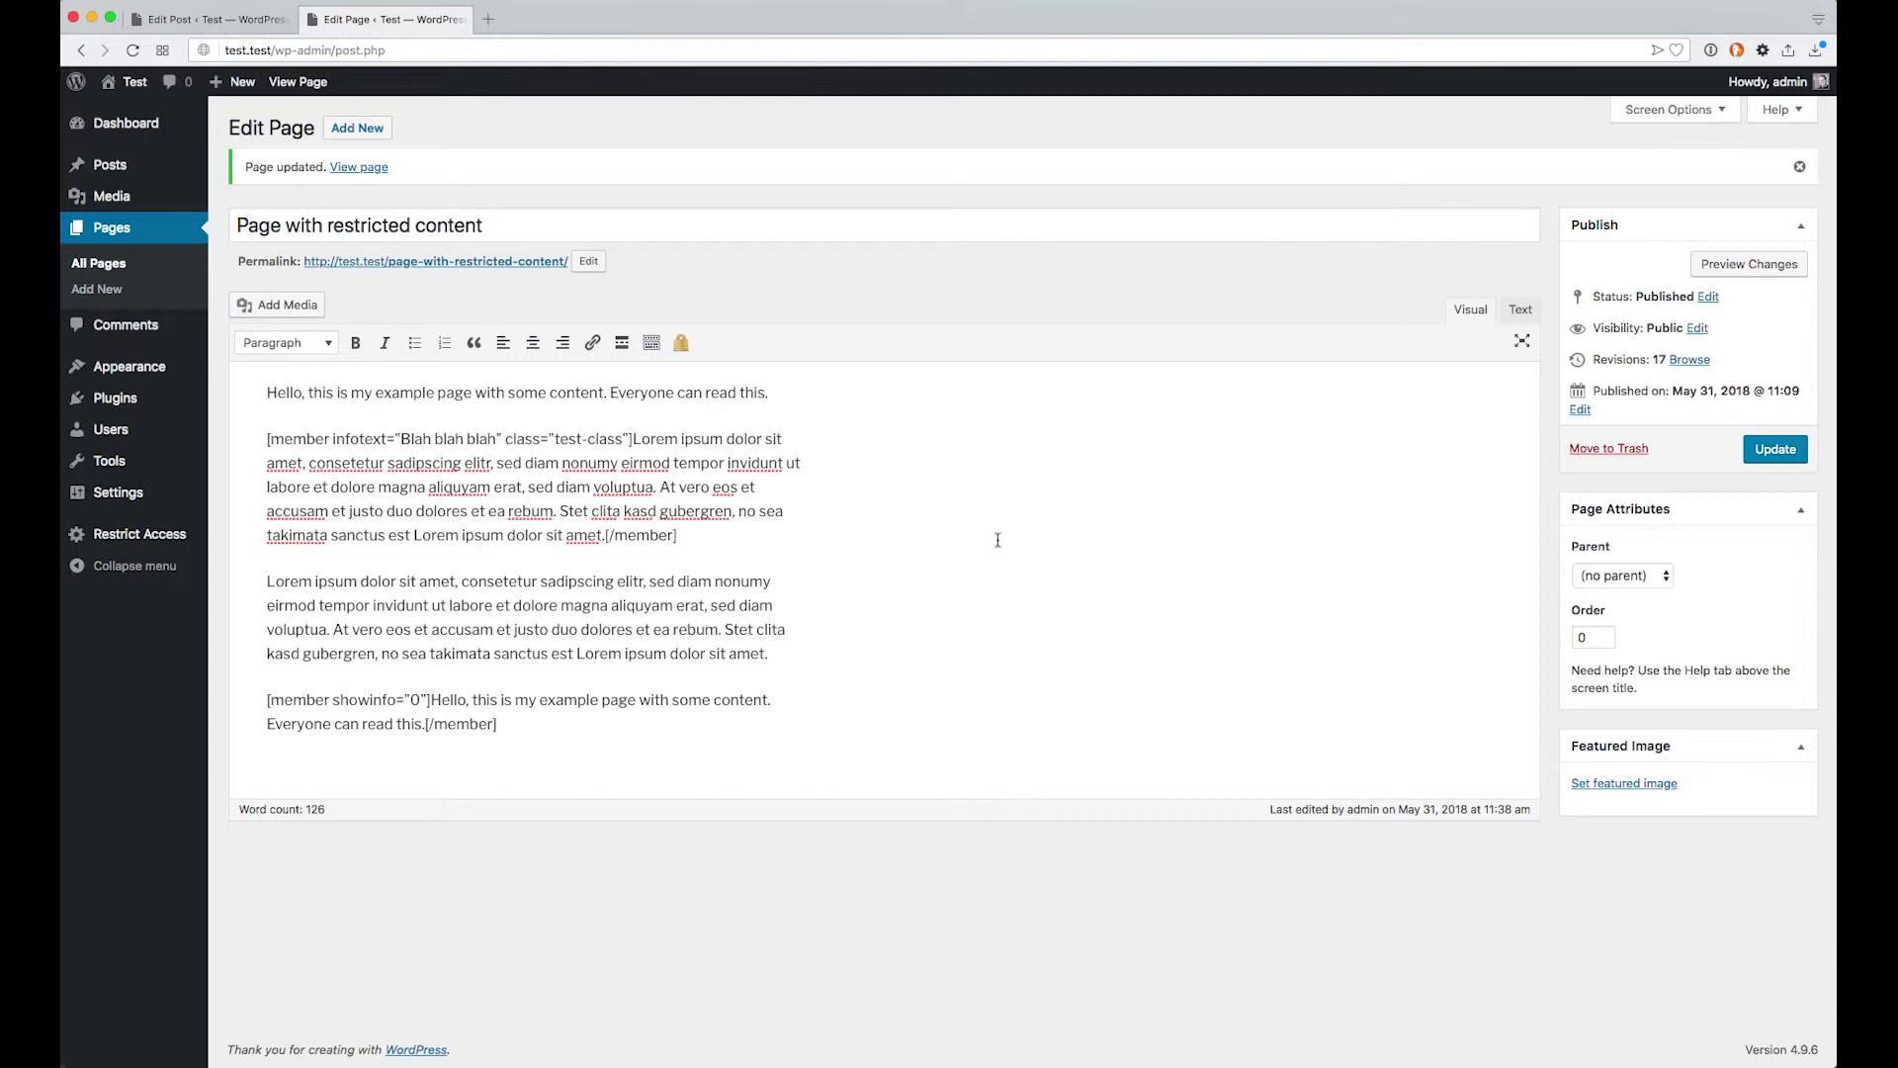
click(1776, 449)
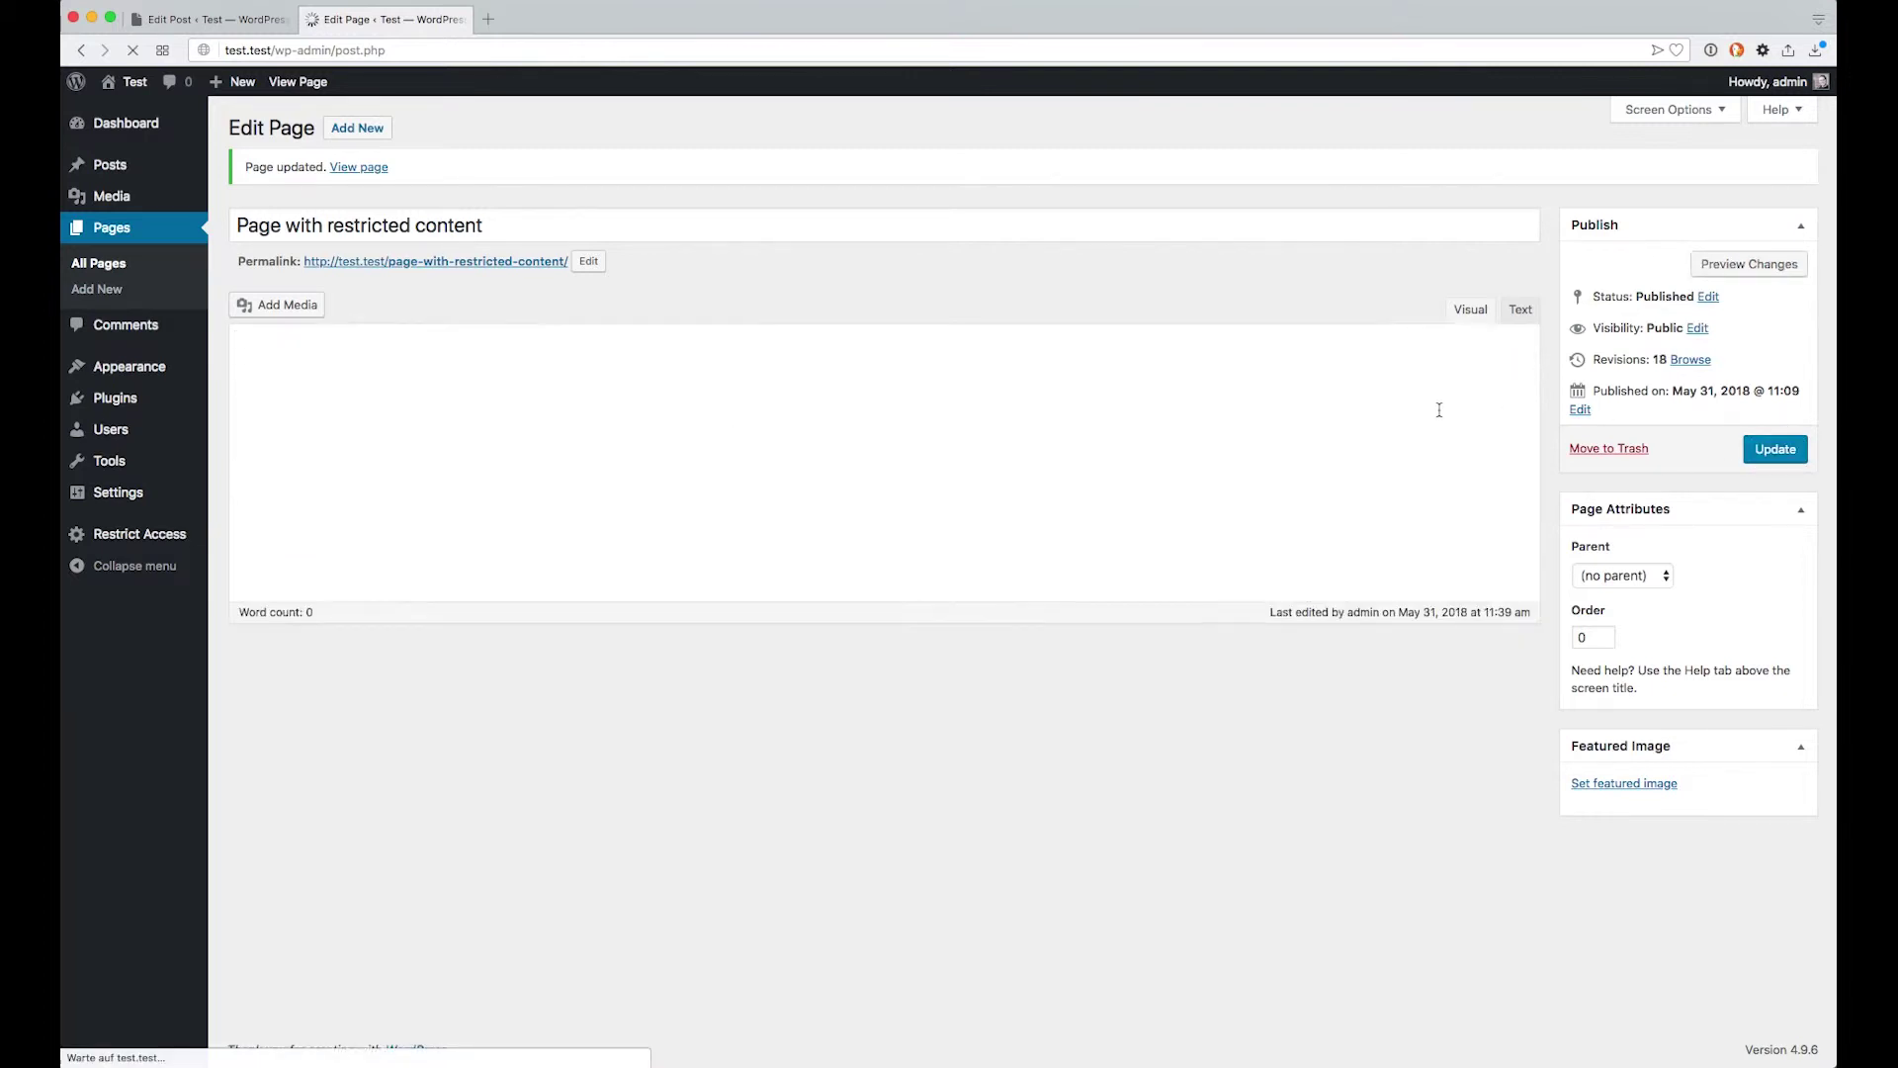
click(391, 0)
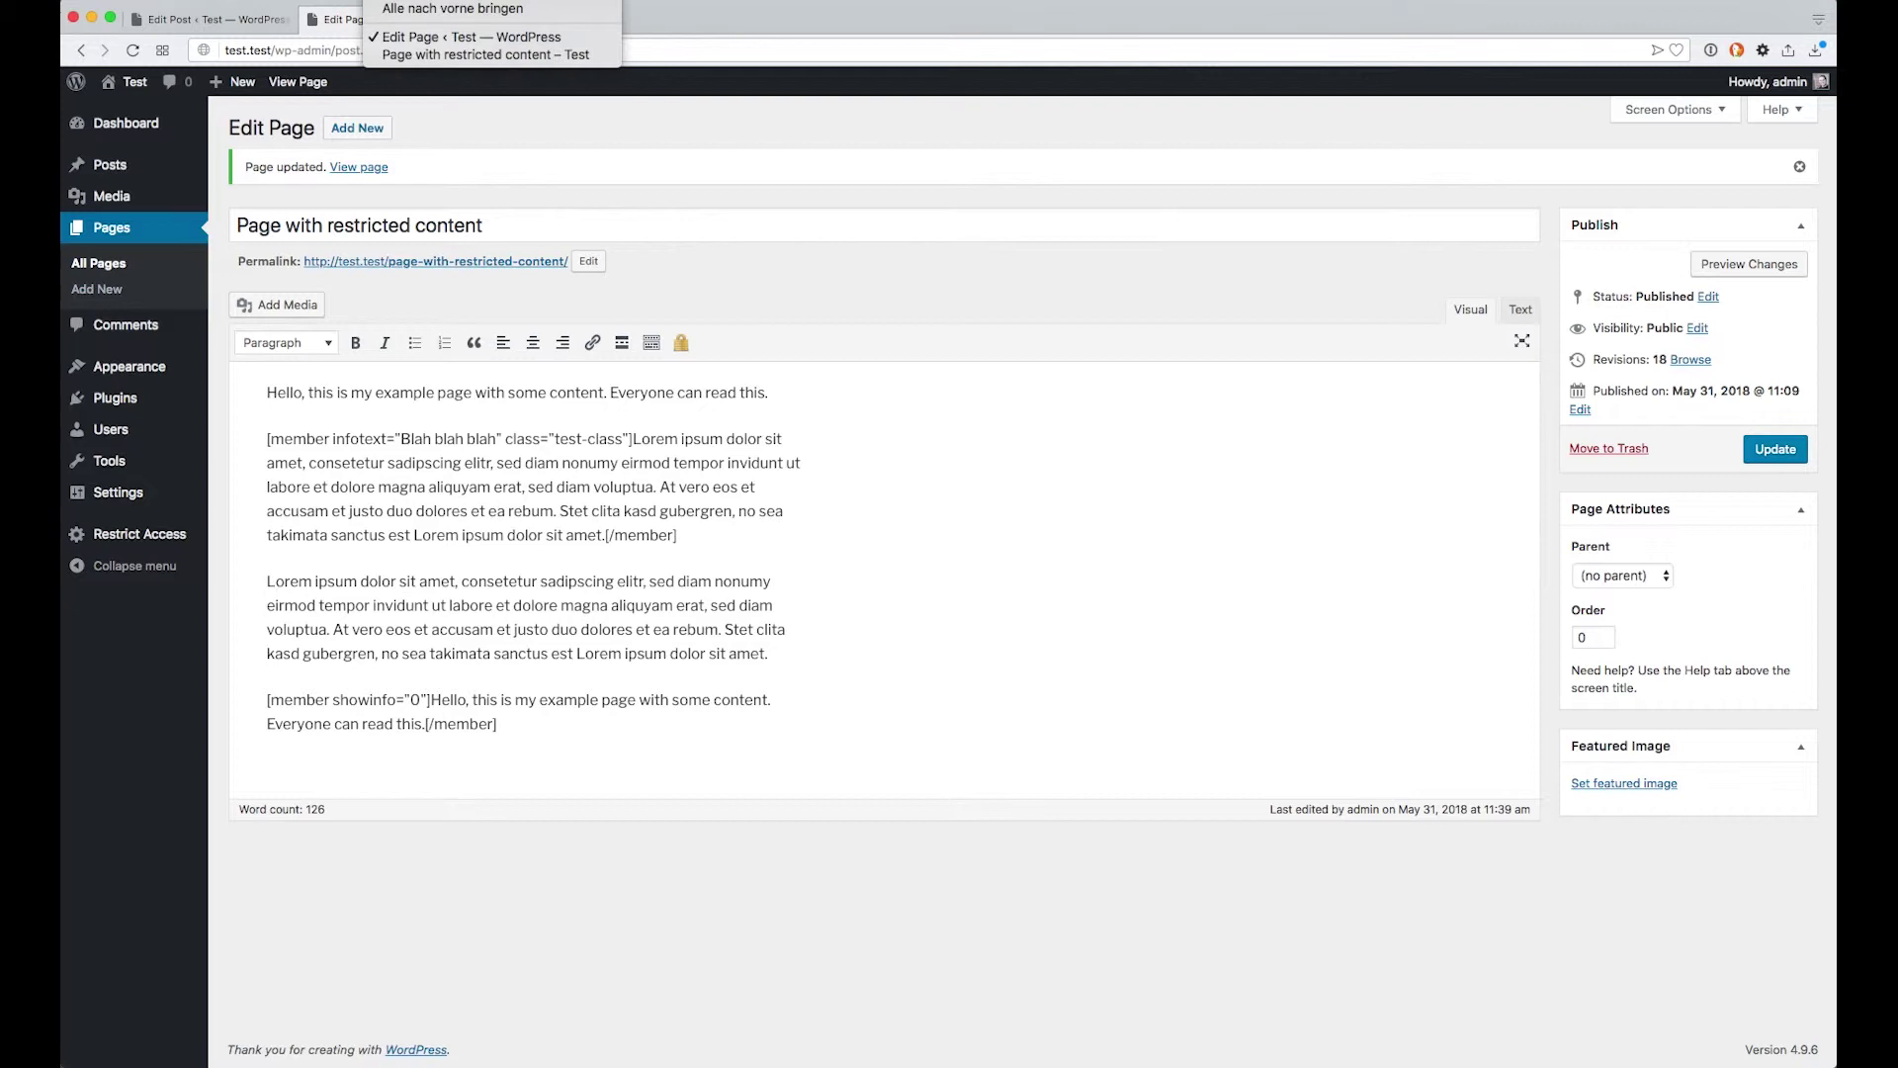
click(450, 55)
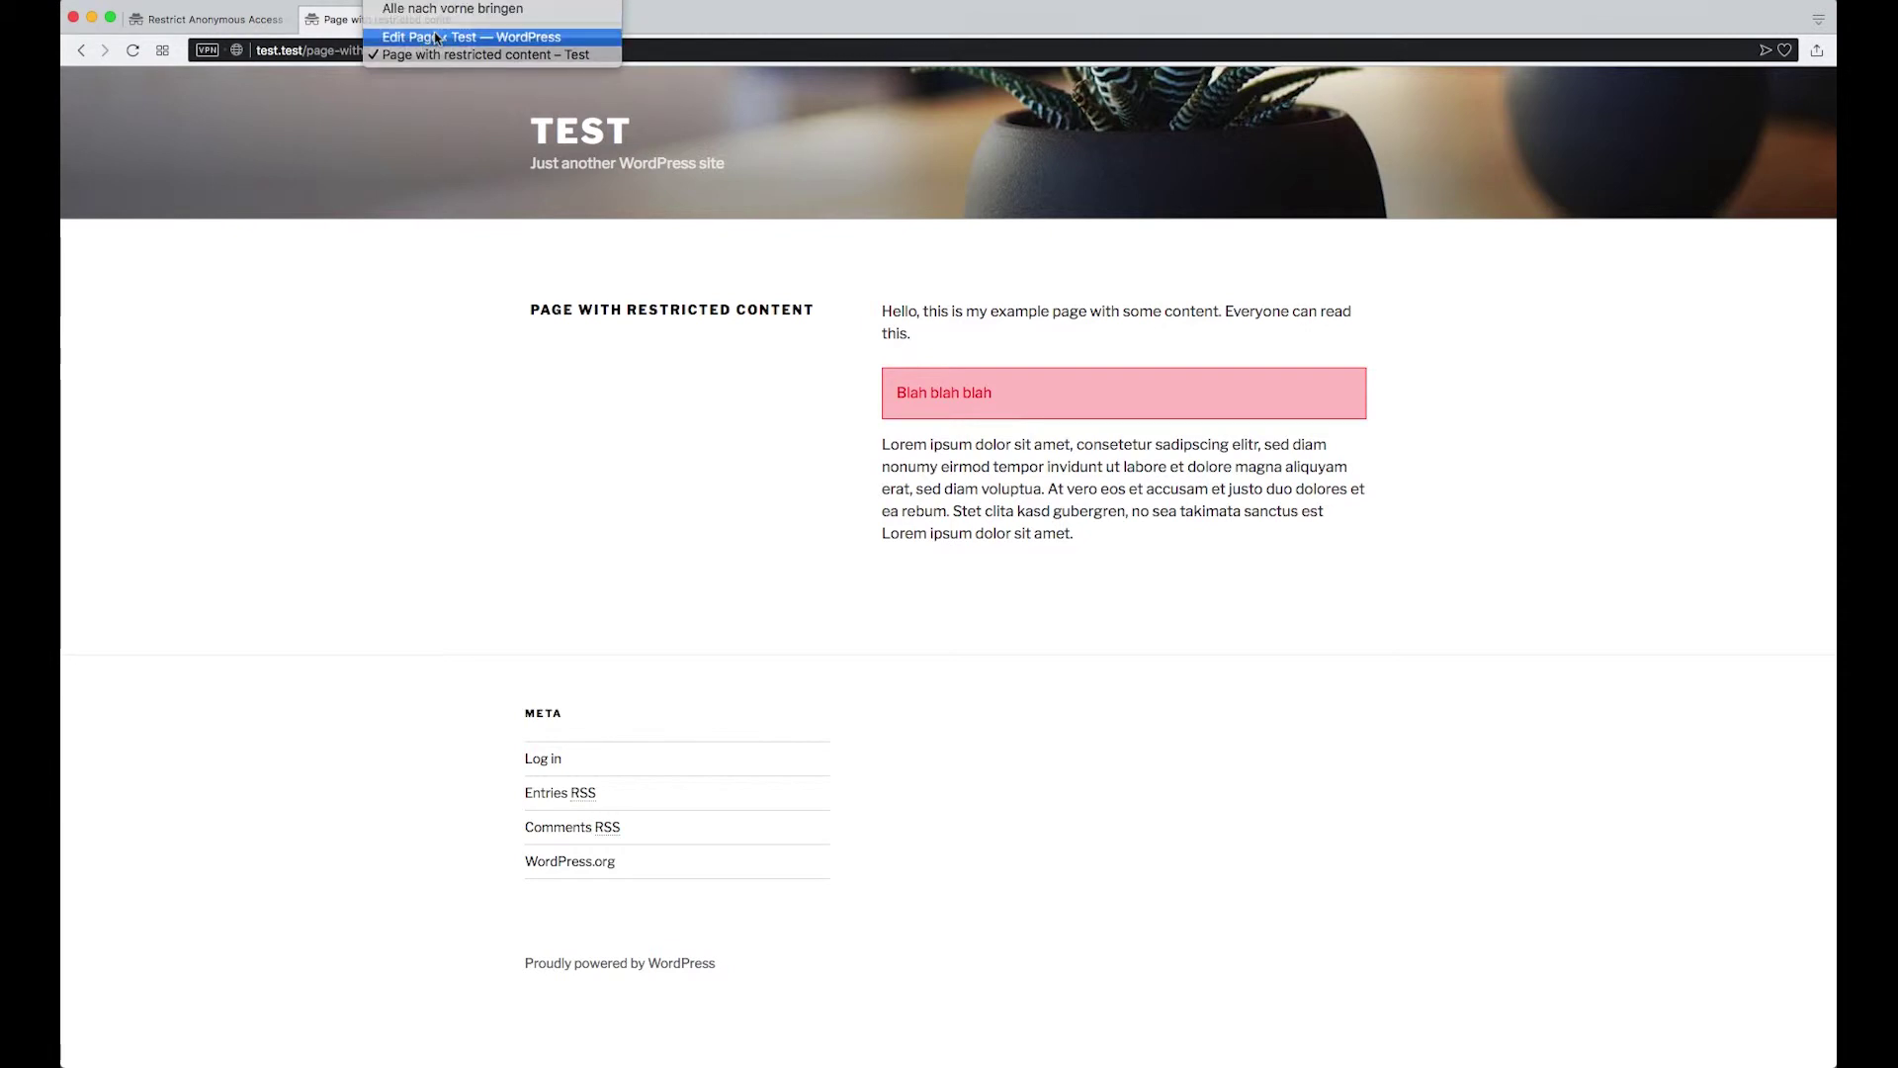
Return to the Edit Page window and place the caret after the first shortcode tag
click(435, 36)
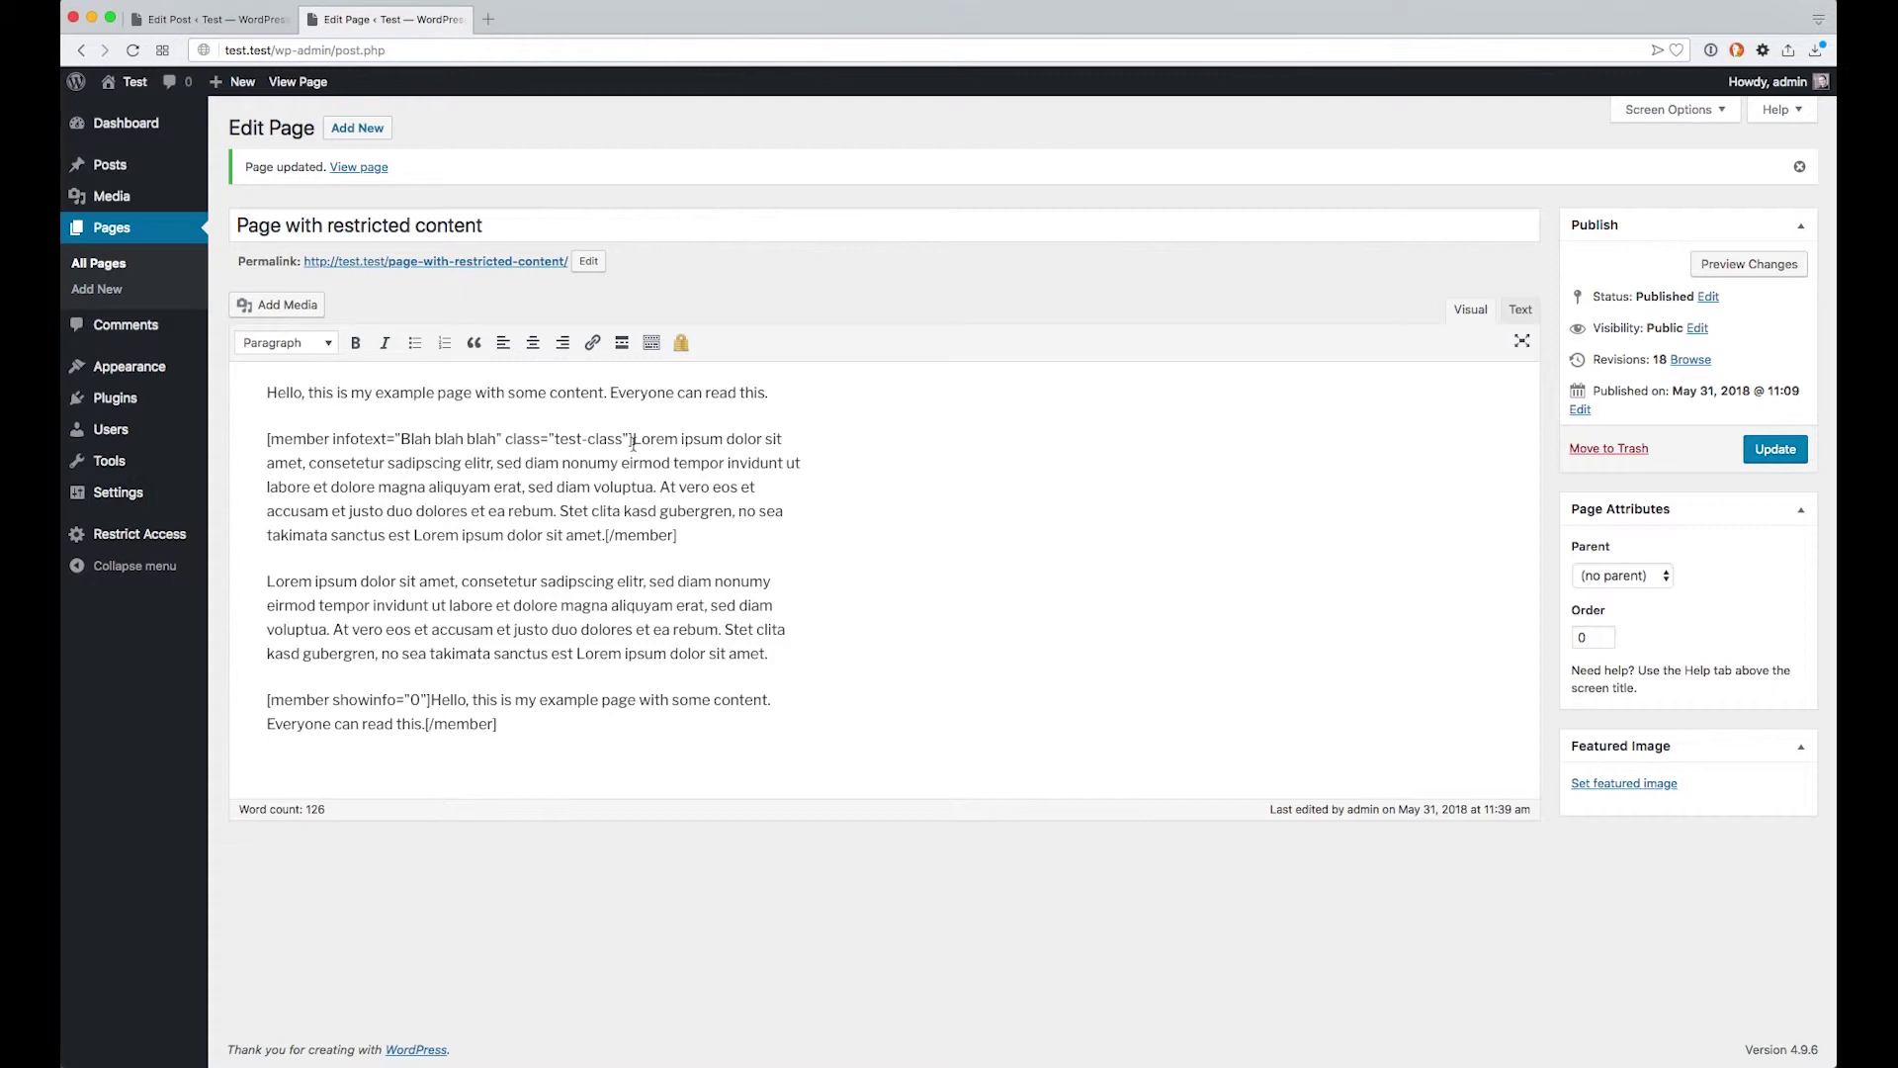
click(633, 441)
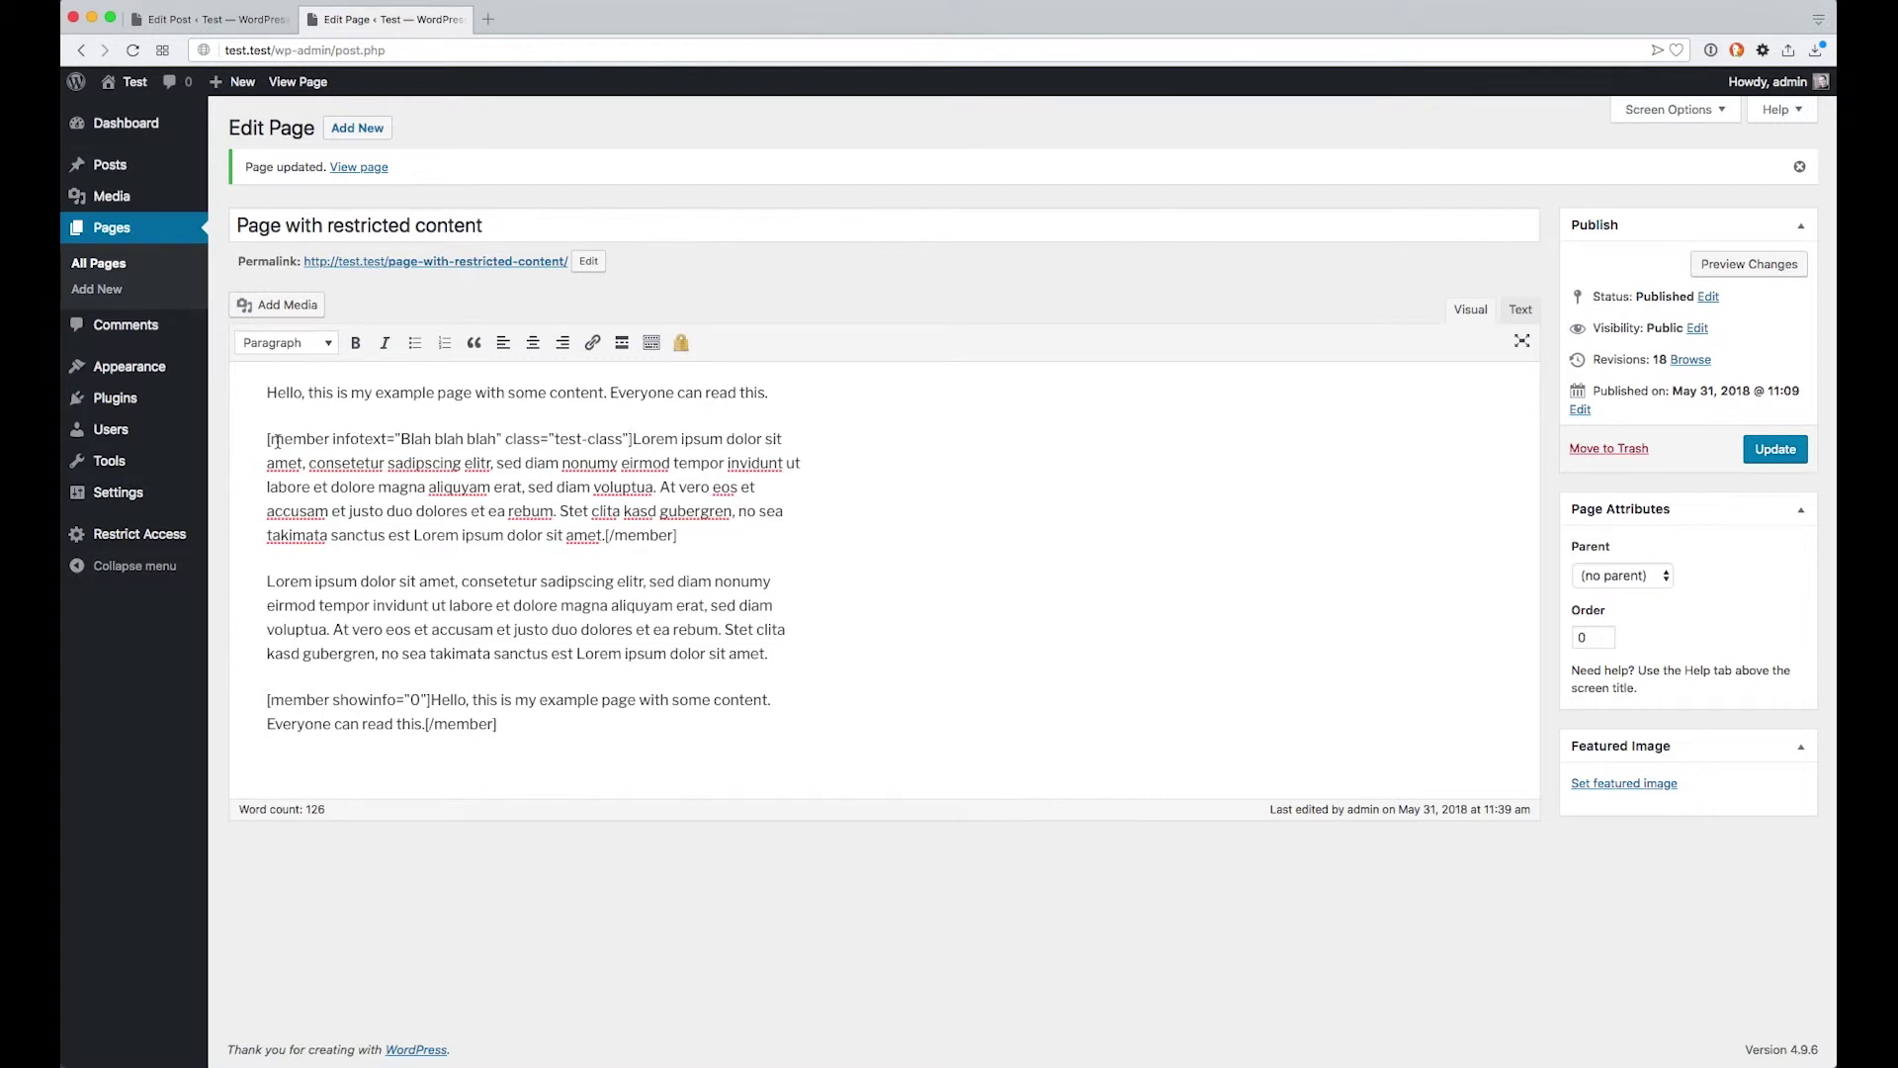
Wrap the second Lorem ipsum paragraph in member shortcode tags
drag(267, 440, 330, 438)
click(765, 654)
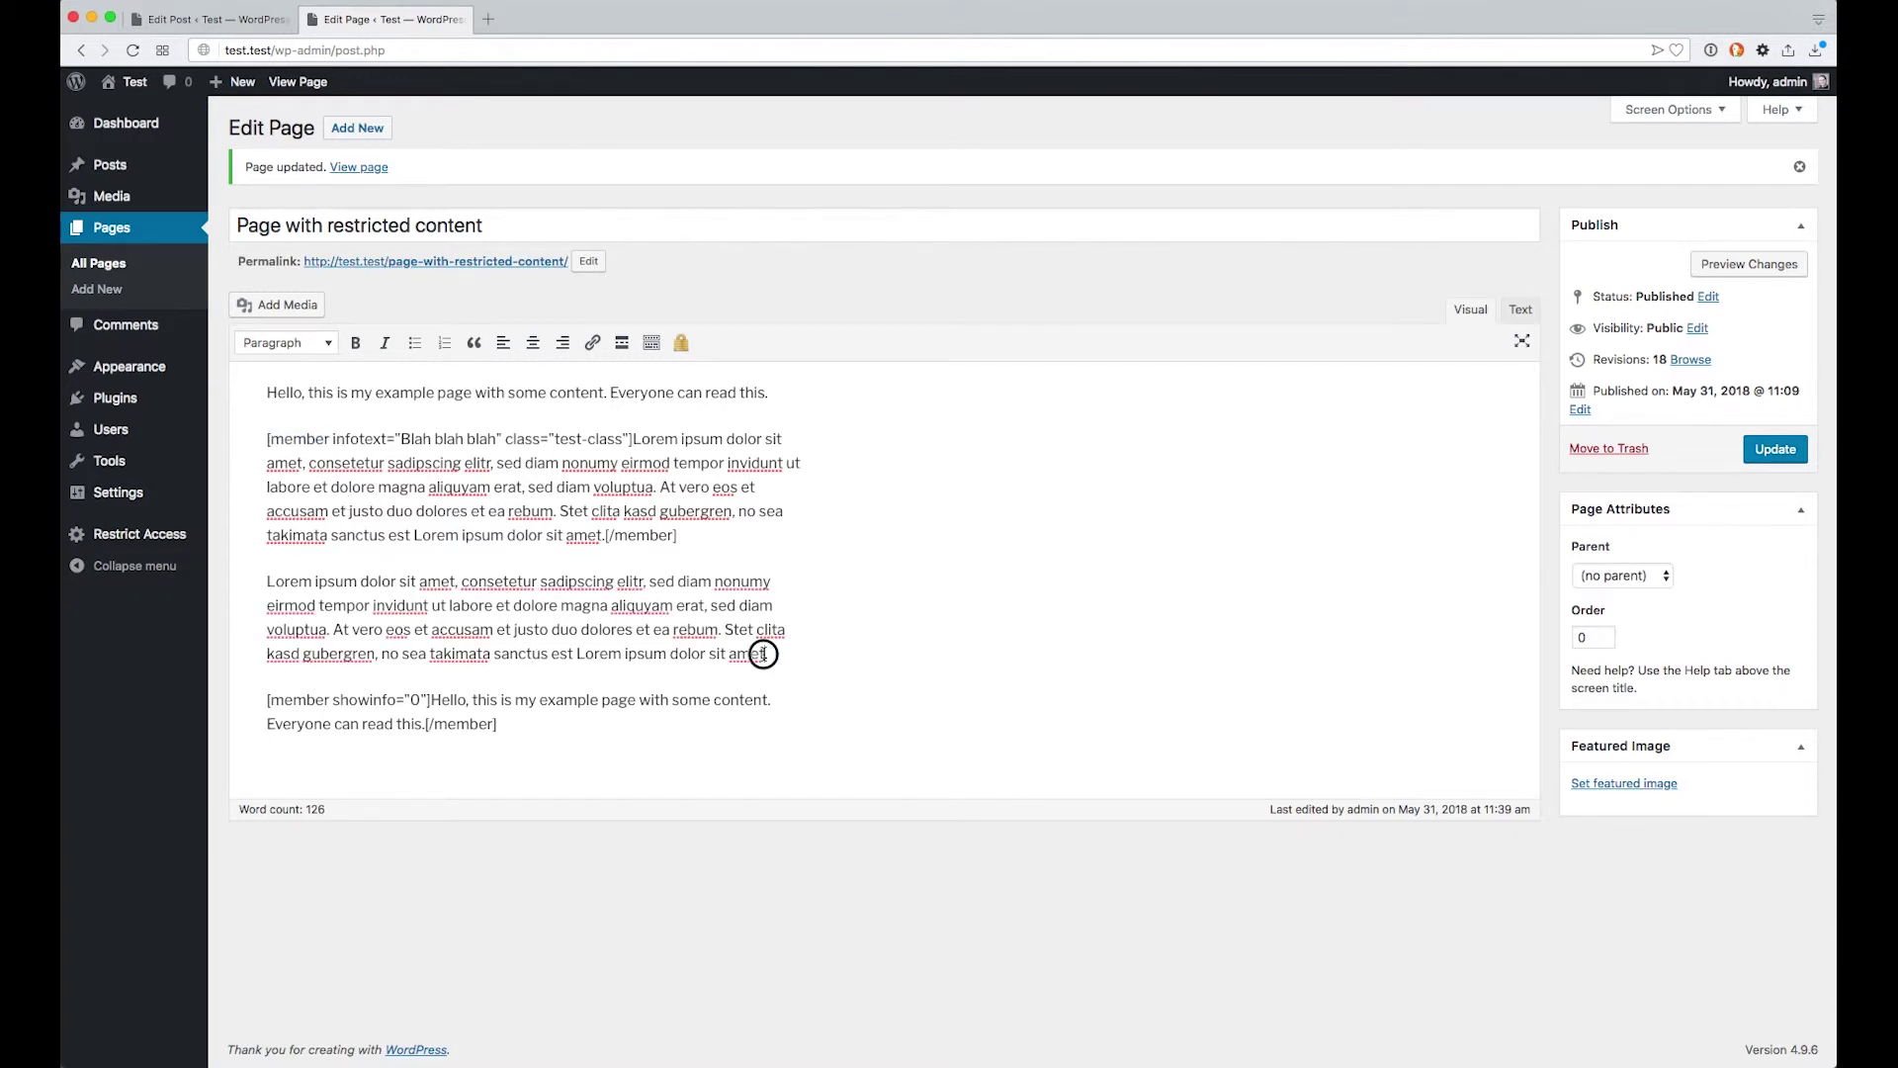
drag(761, 655, 260, 577)
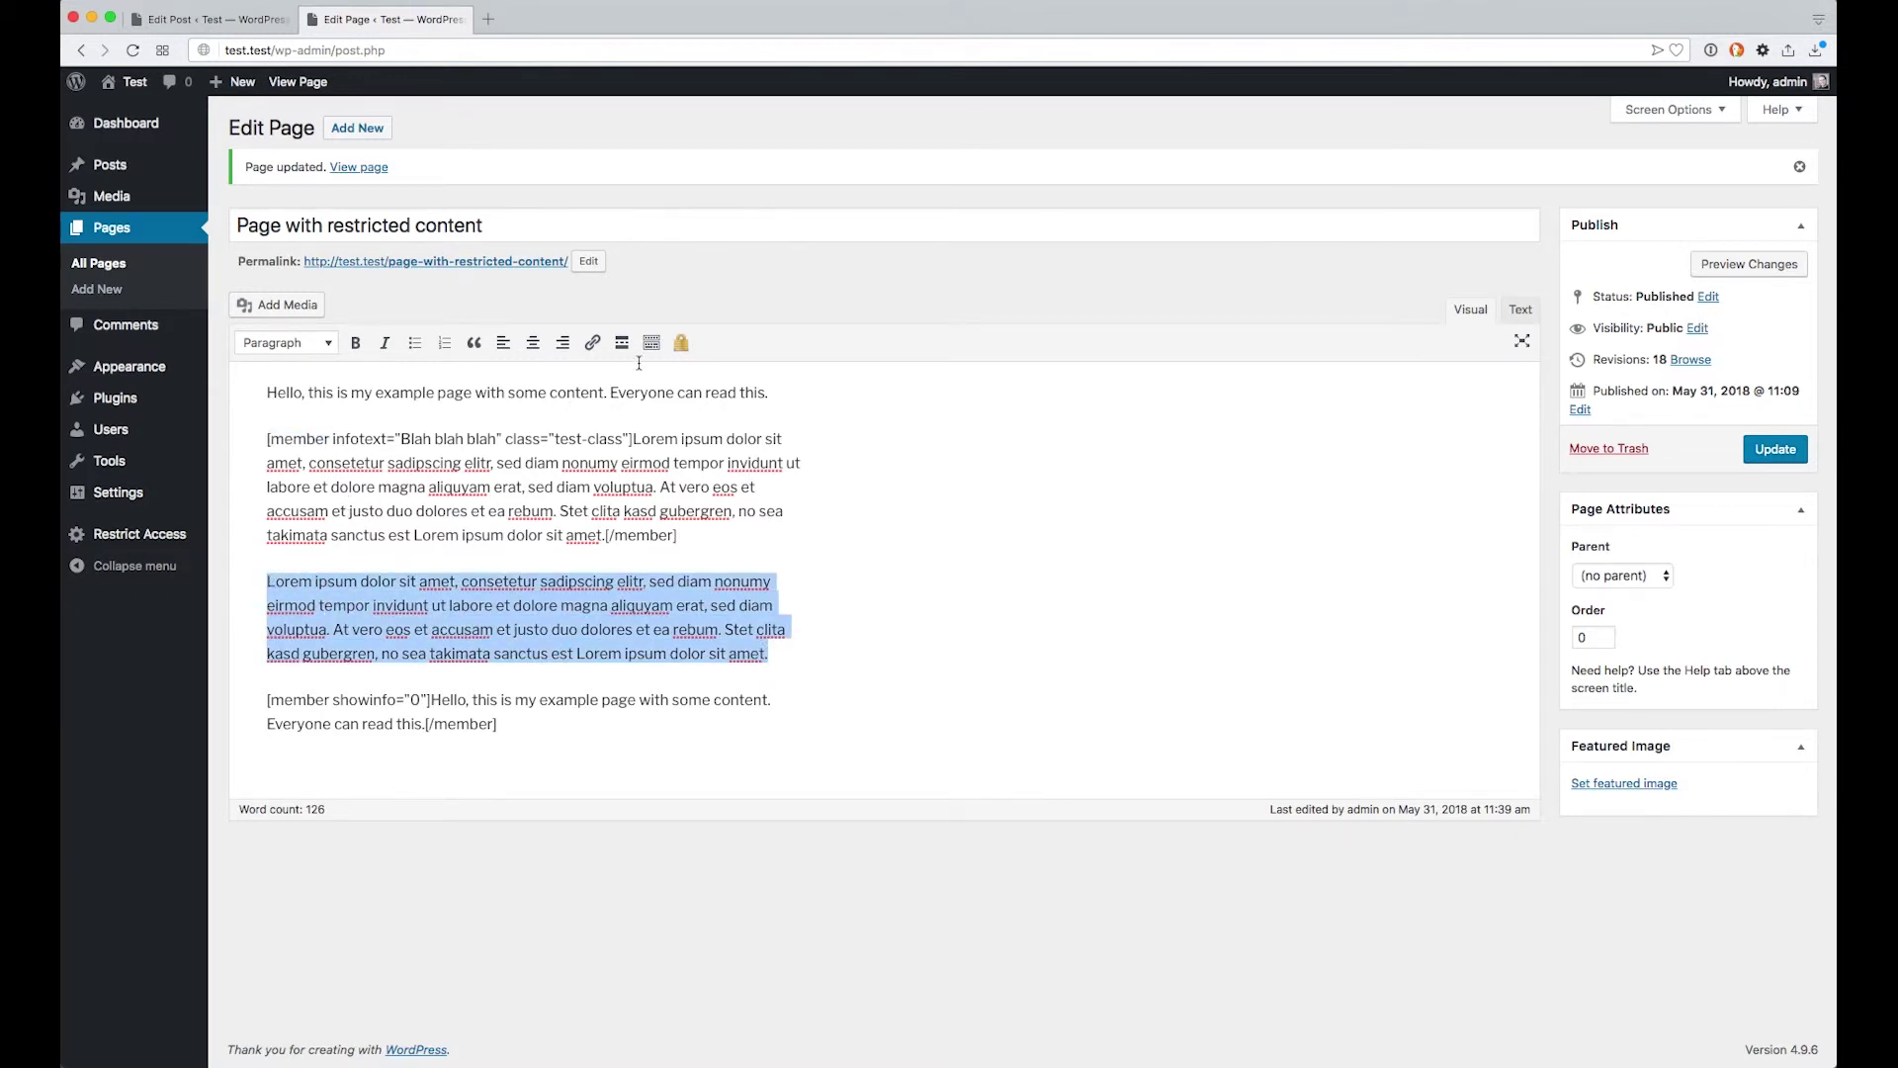
click(680, 342)
Add role="author" to that member tag and update the page to revision 19
click(332, 581)
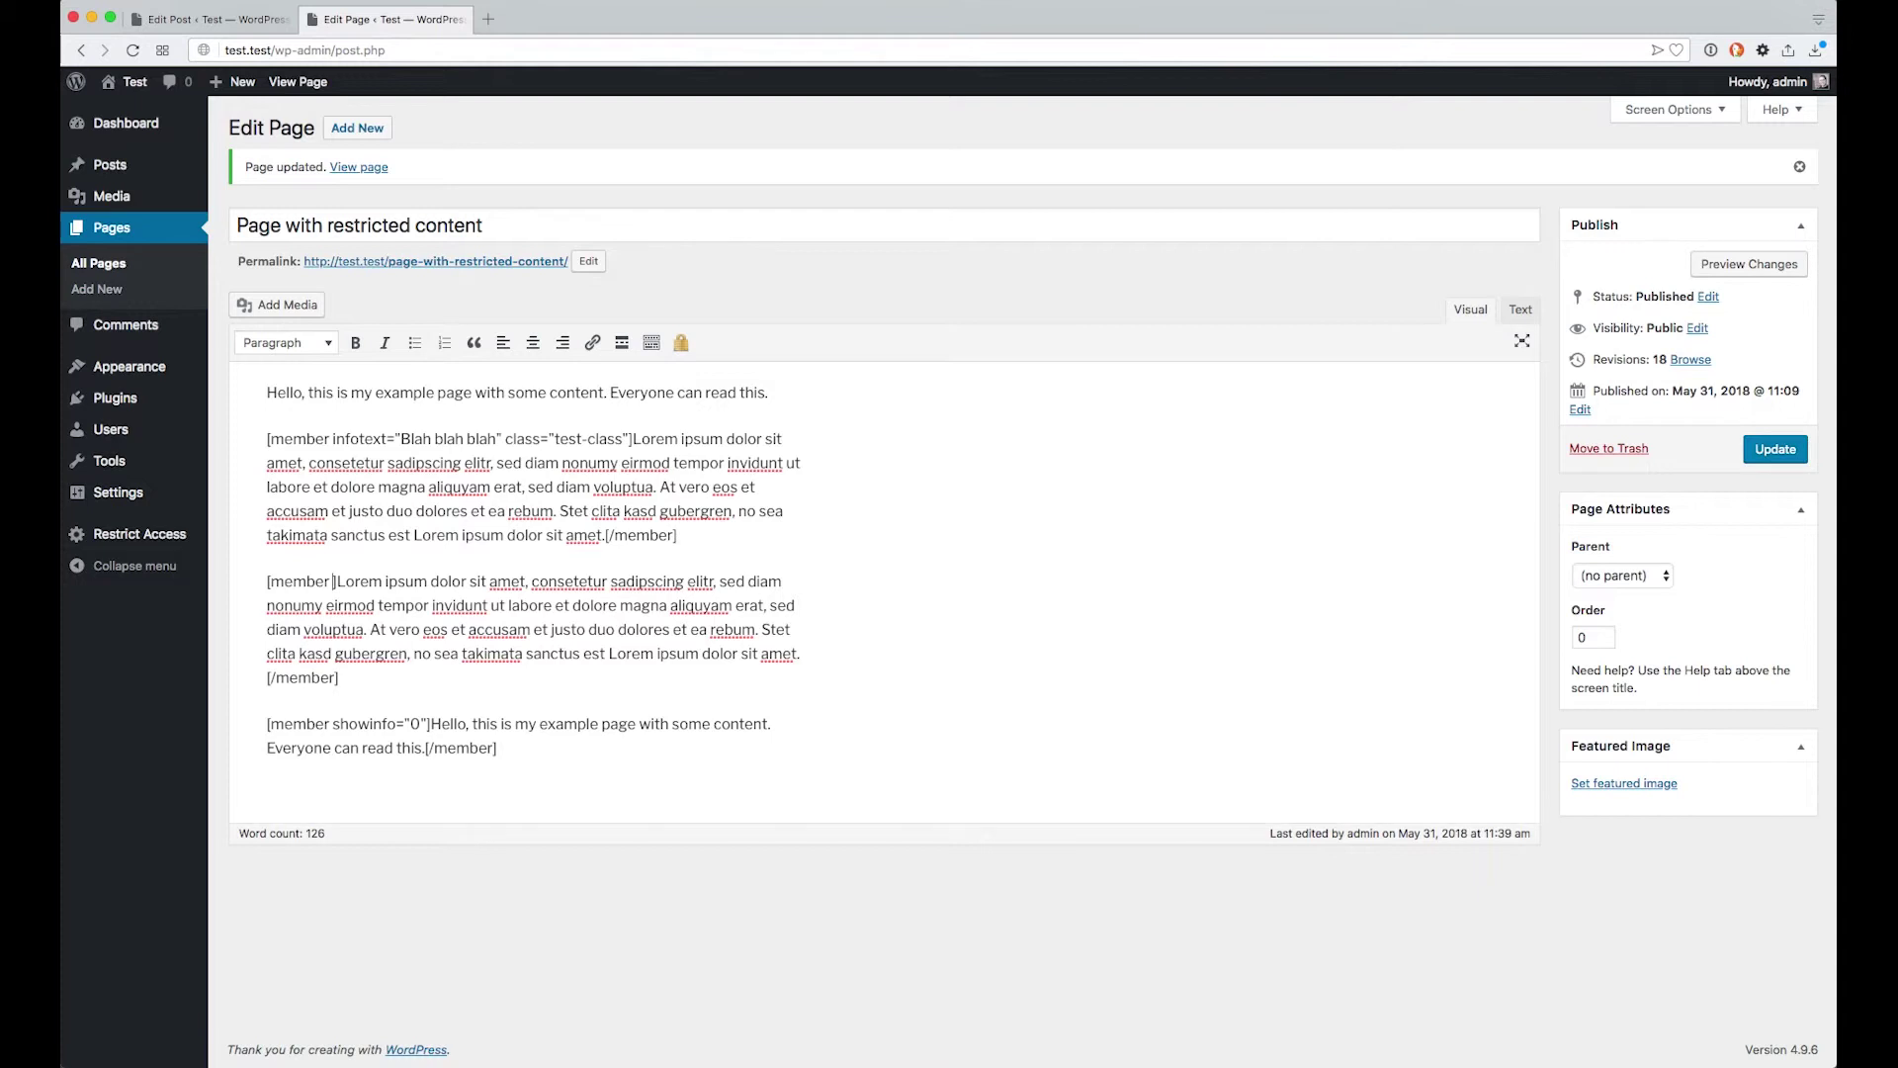
text(role="")
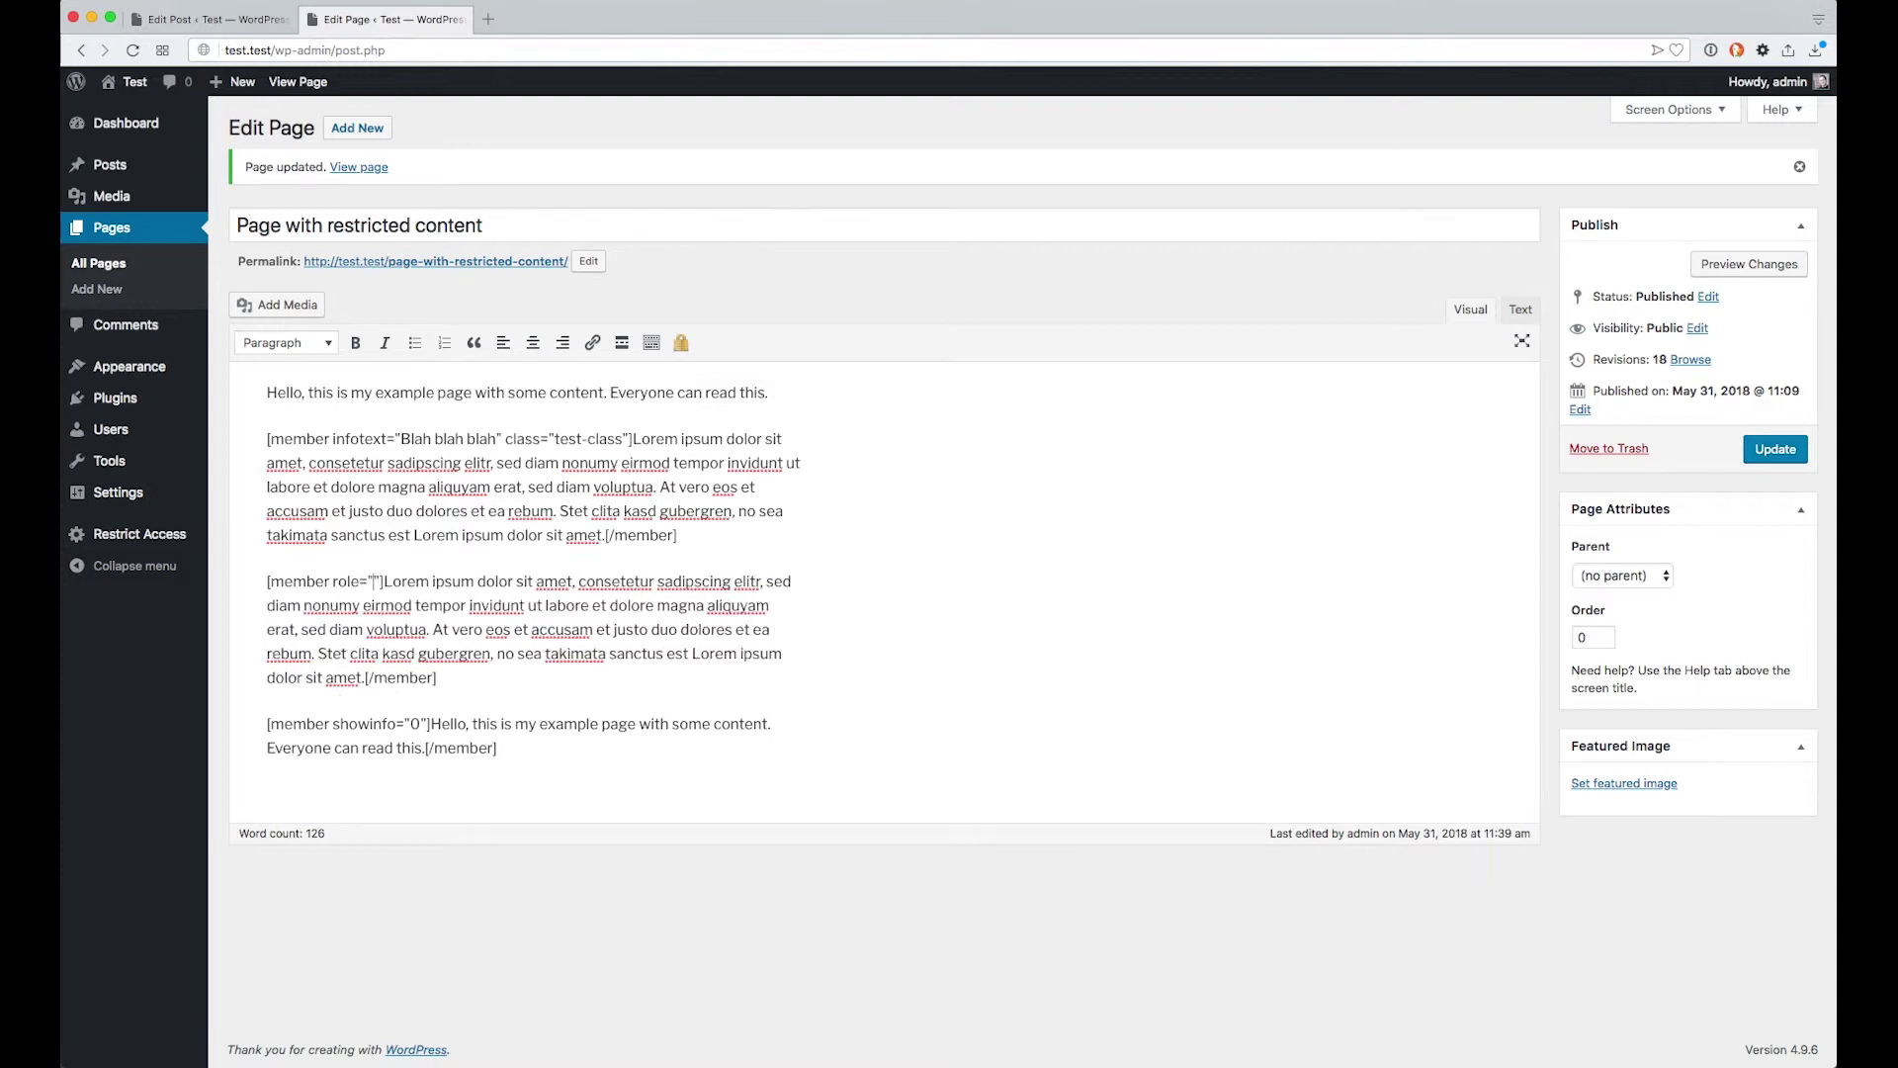
text(authoi)
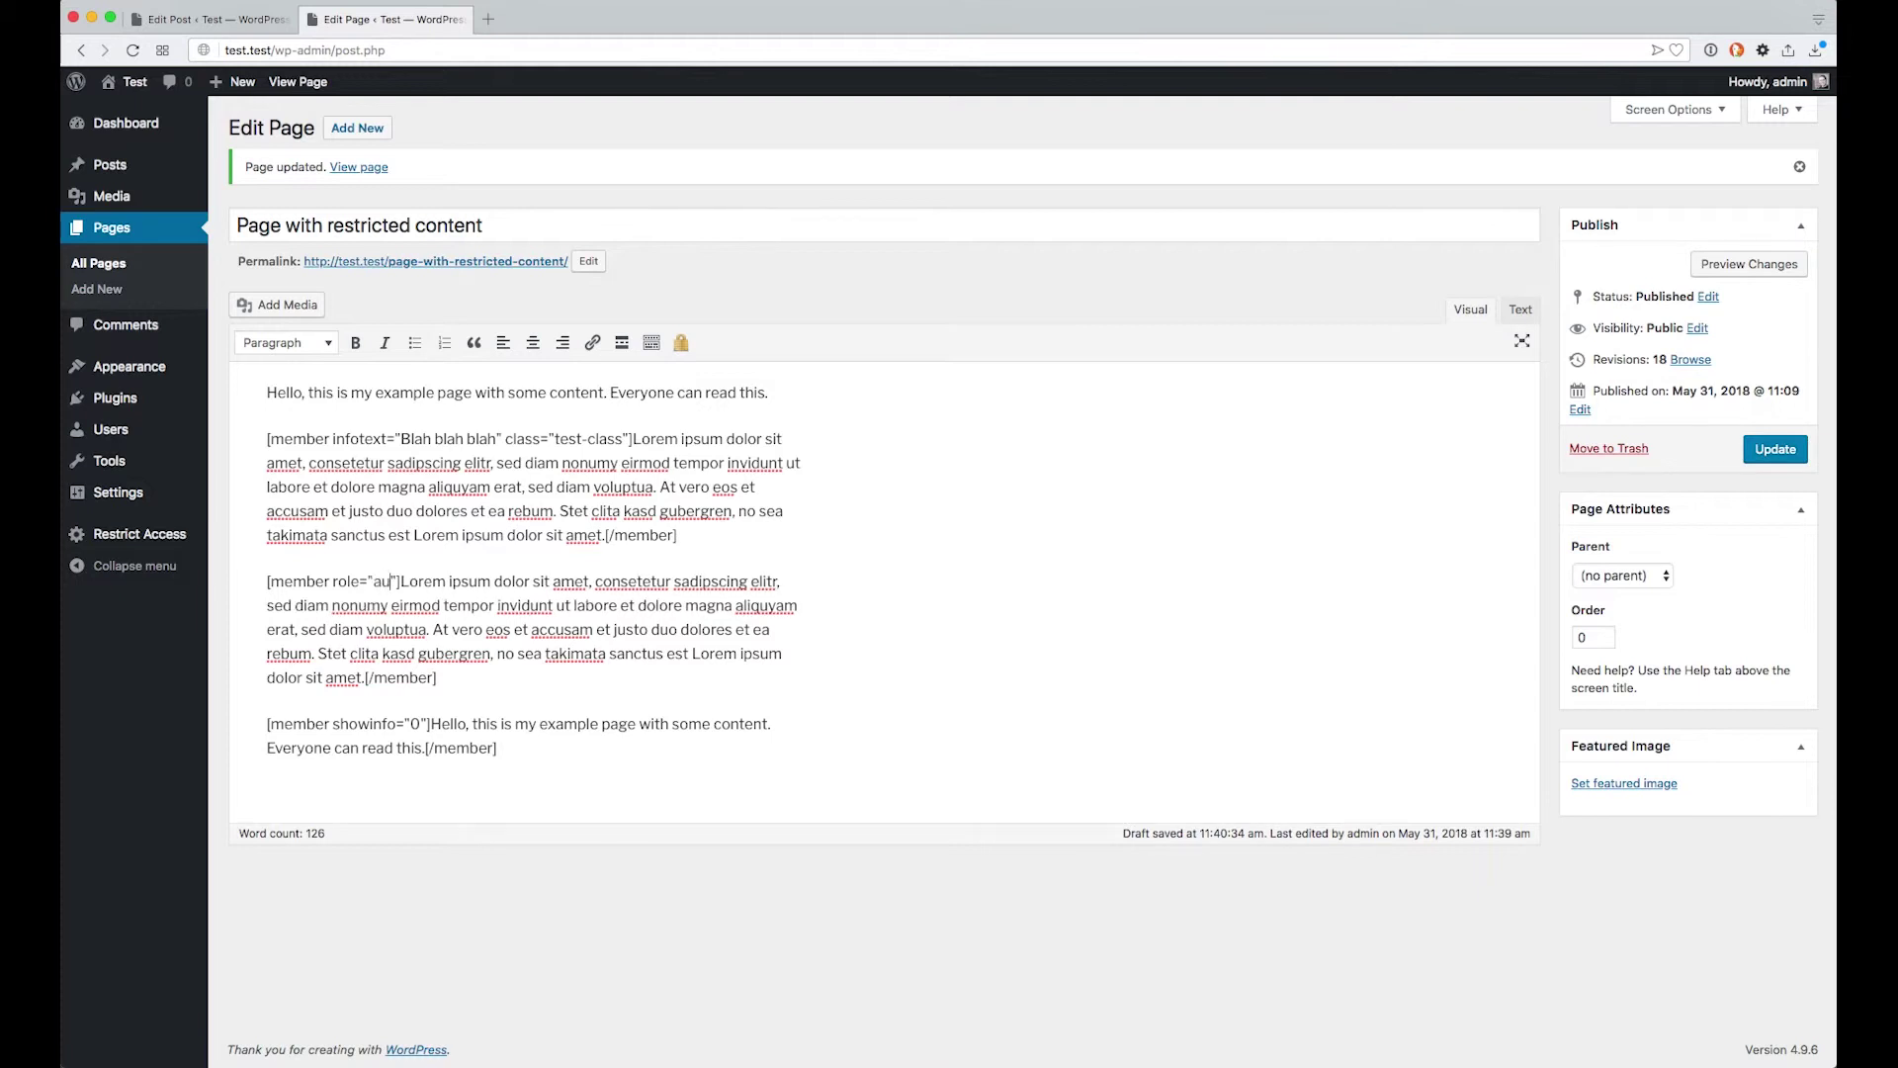
key(BackSpace)
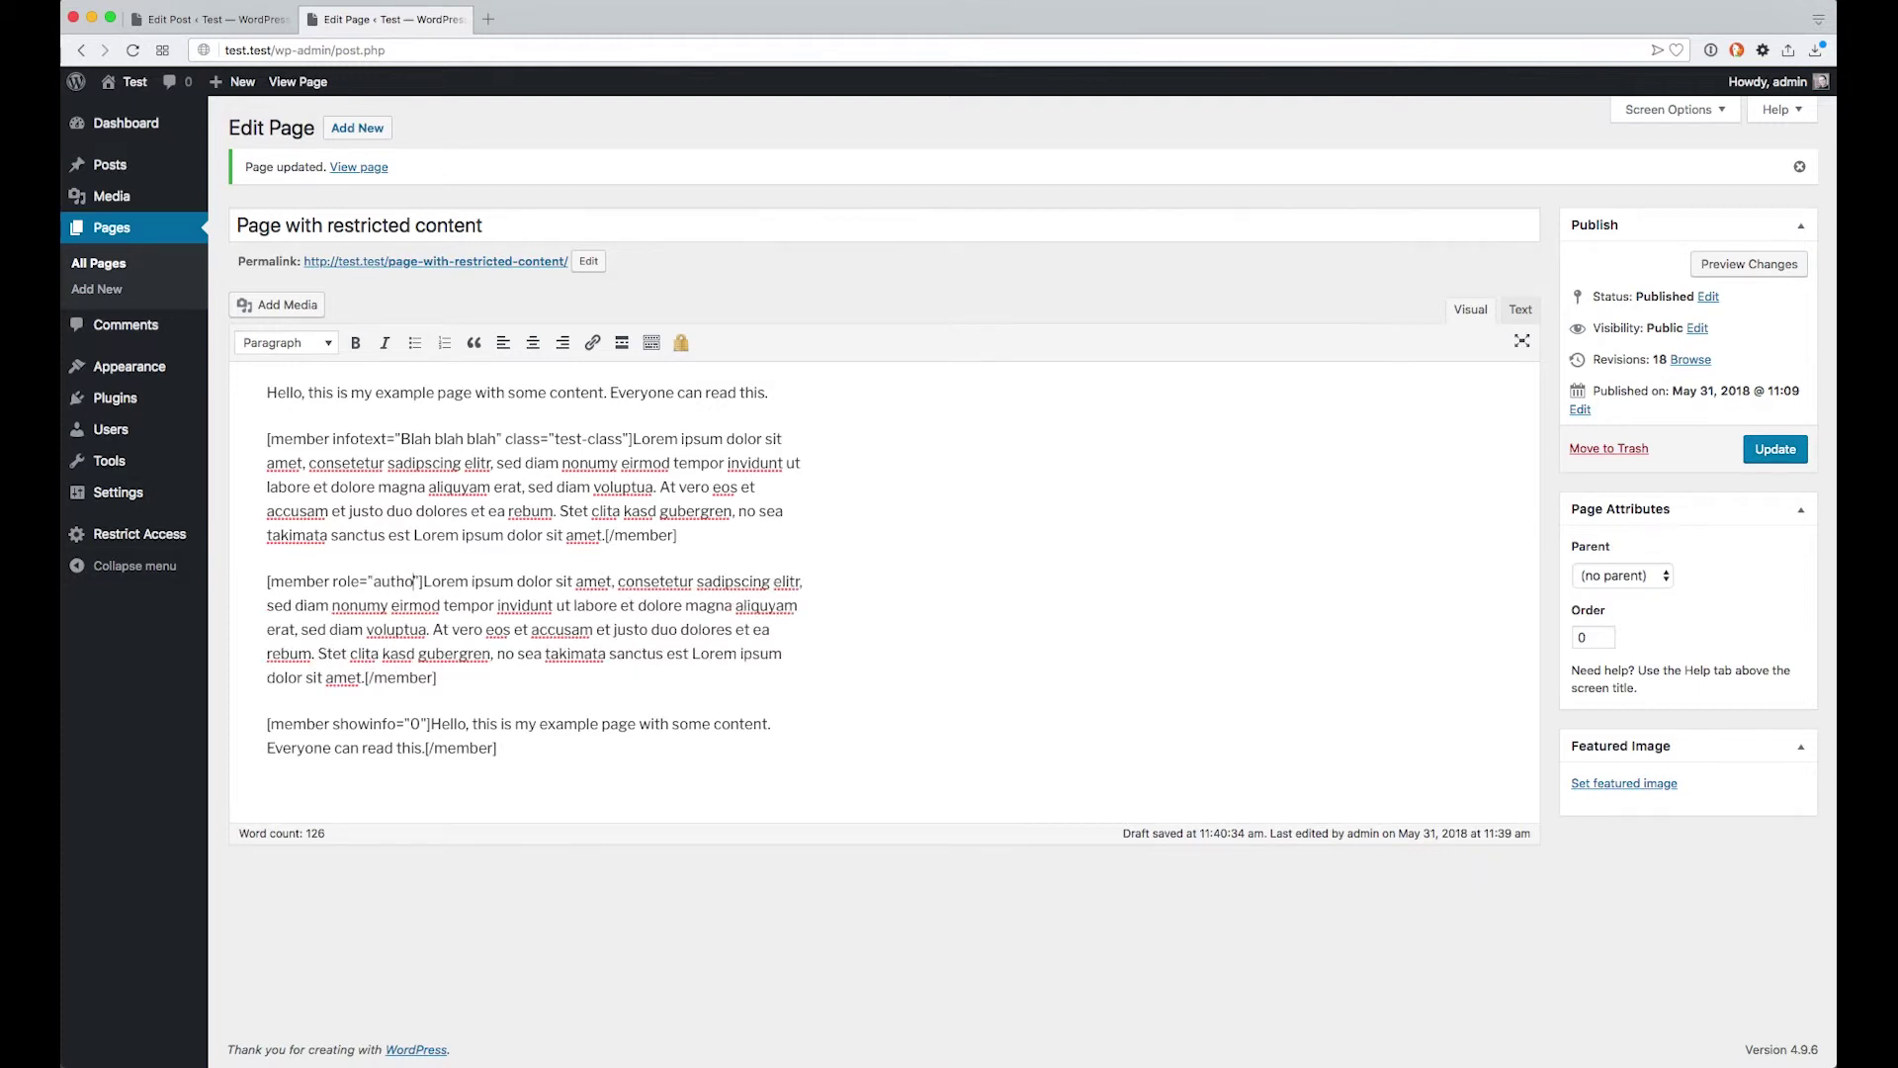
text(r)
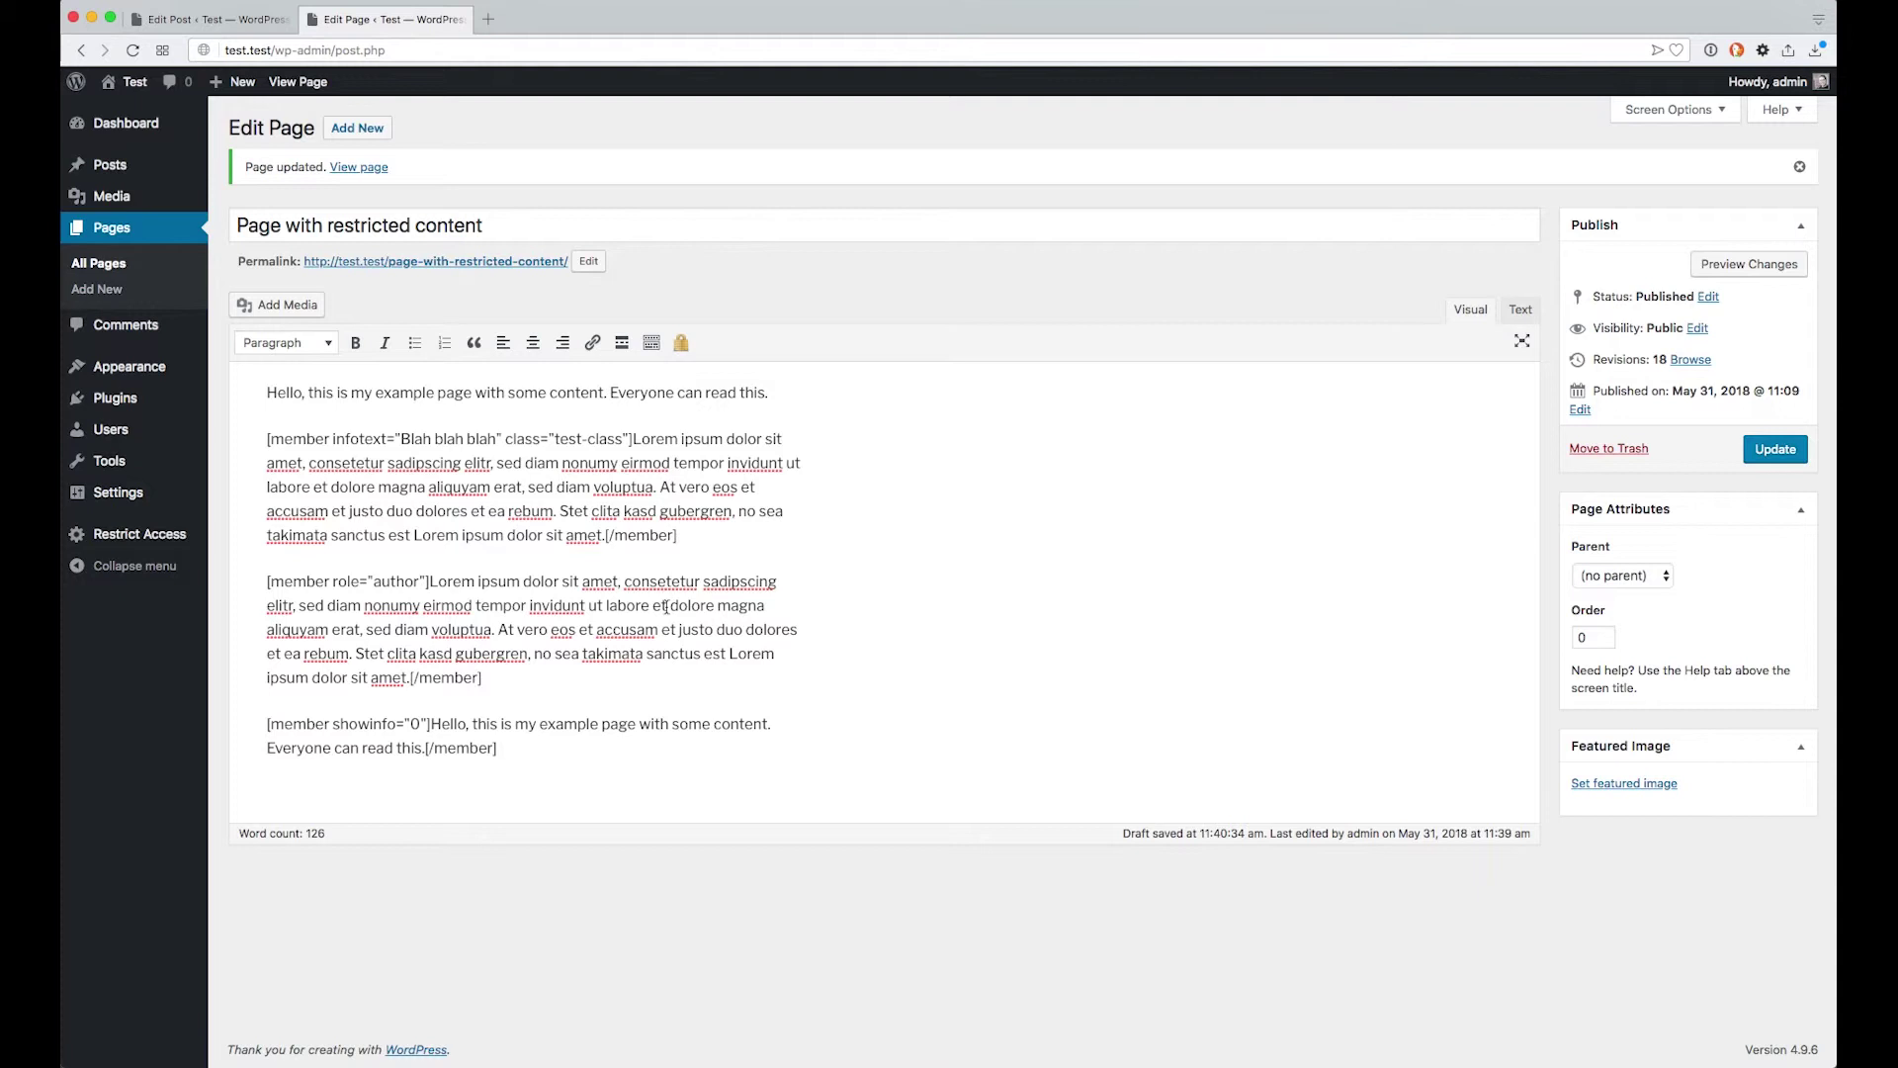
click(1775, 451)
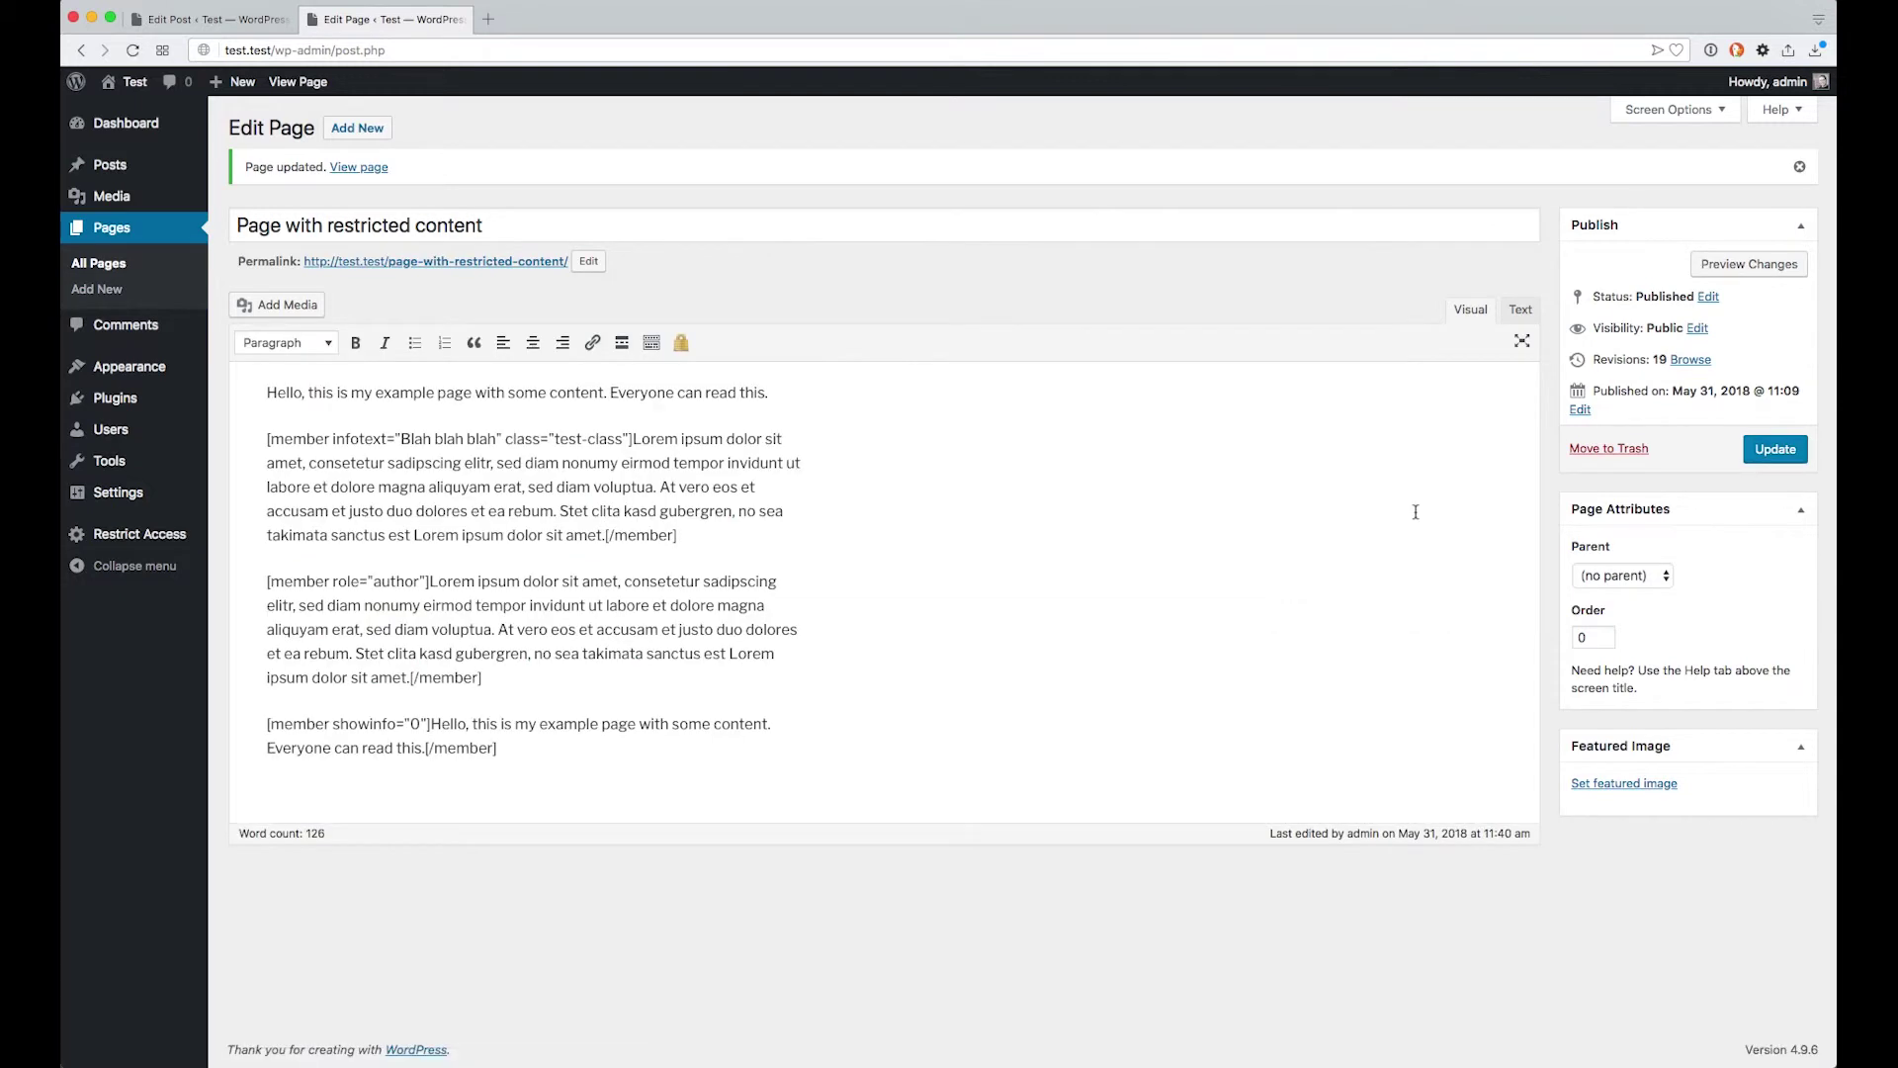
Reload the live page in the other window and check the 'This section is only available to registered users.' notice
click(396, 1)
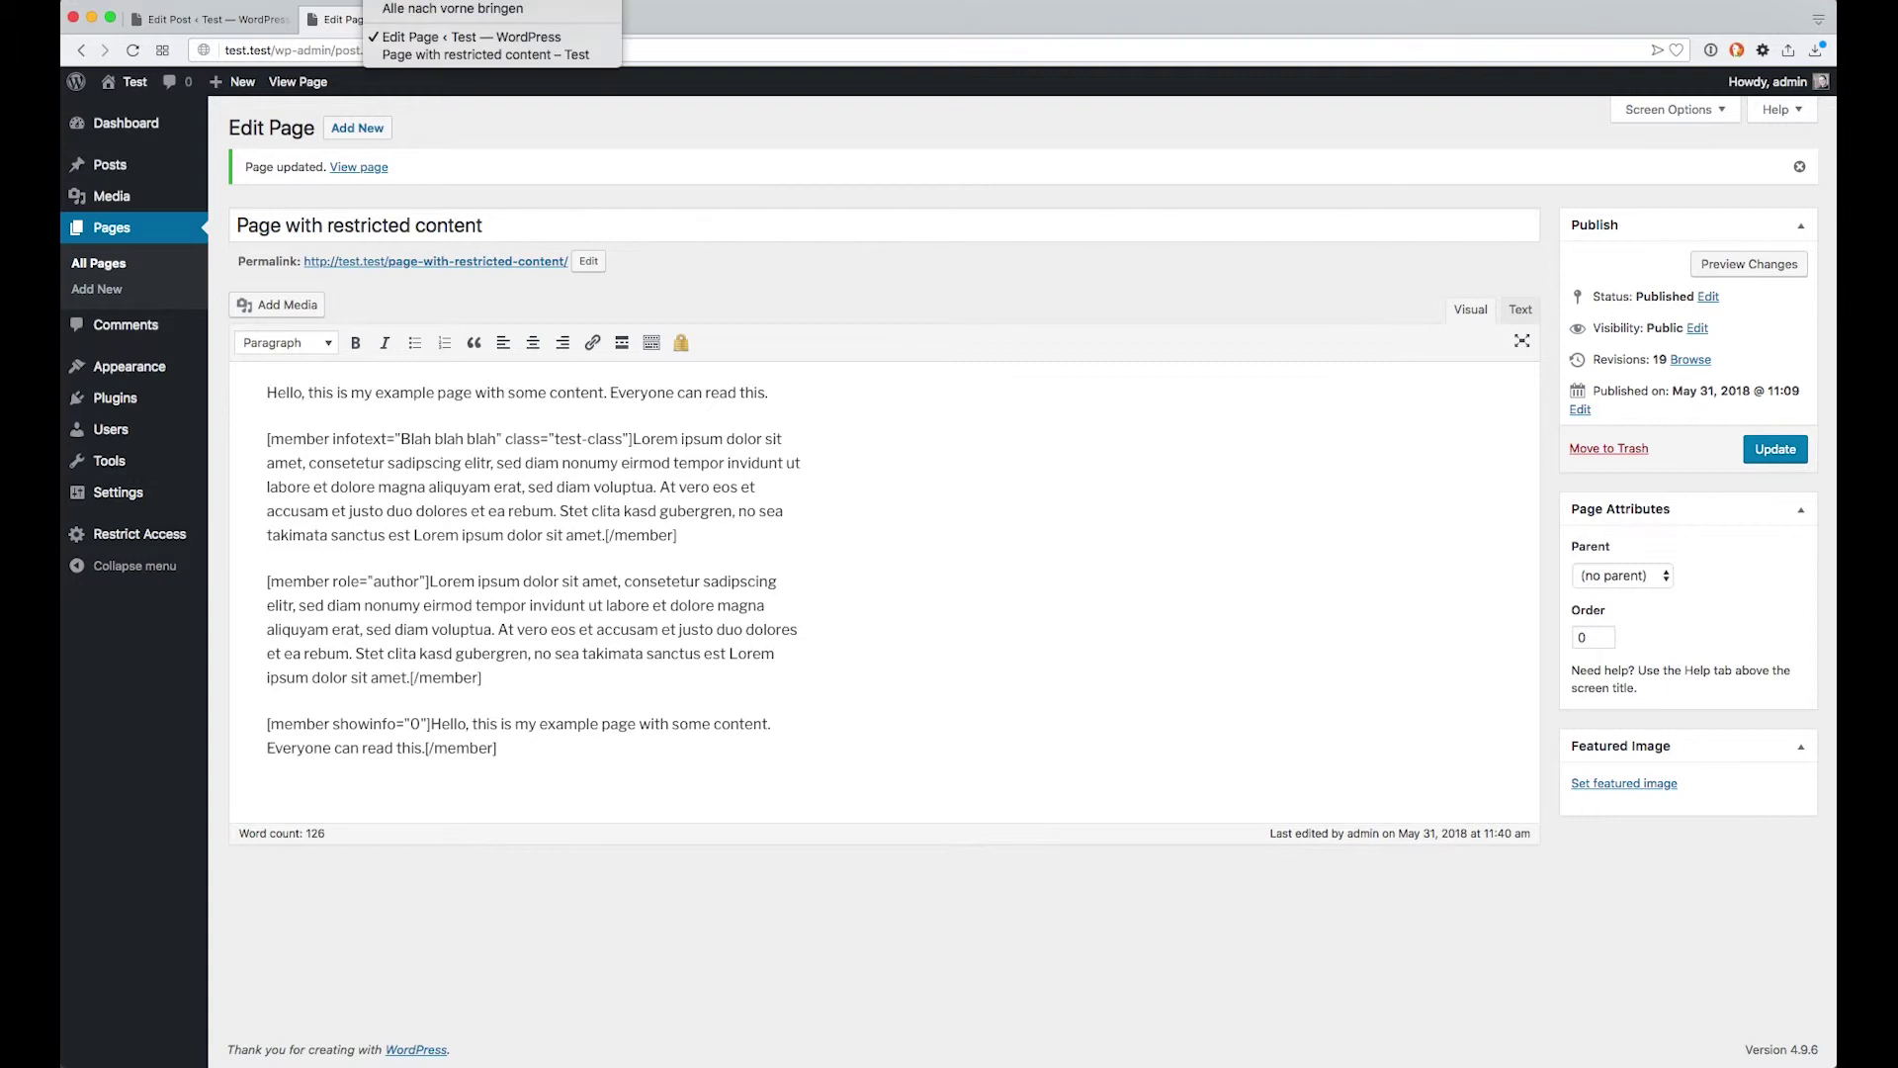
click(485, 54)
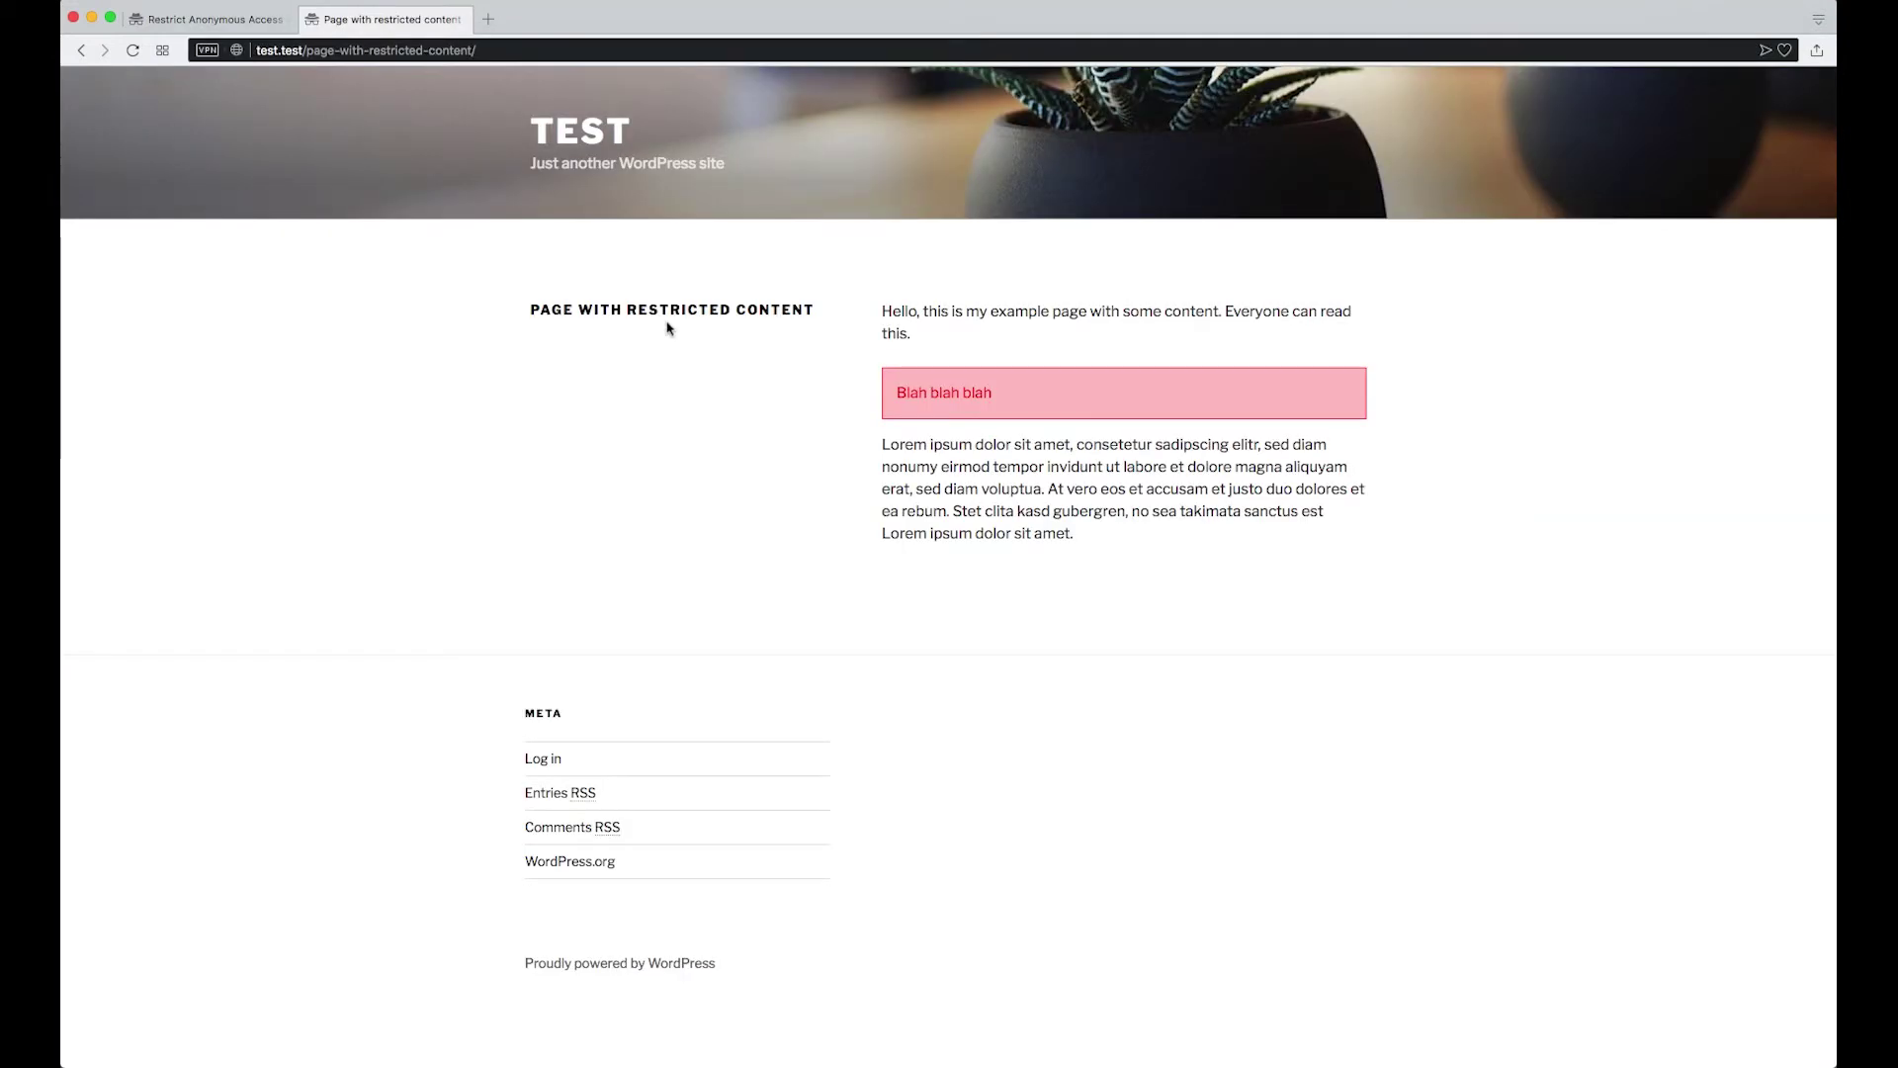
key(super+r)
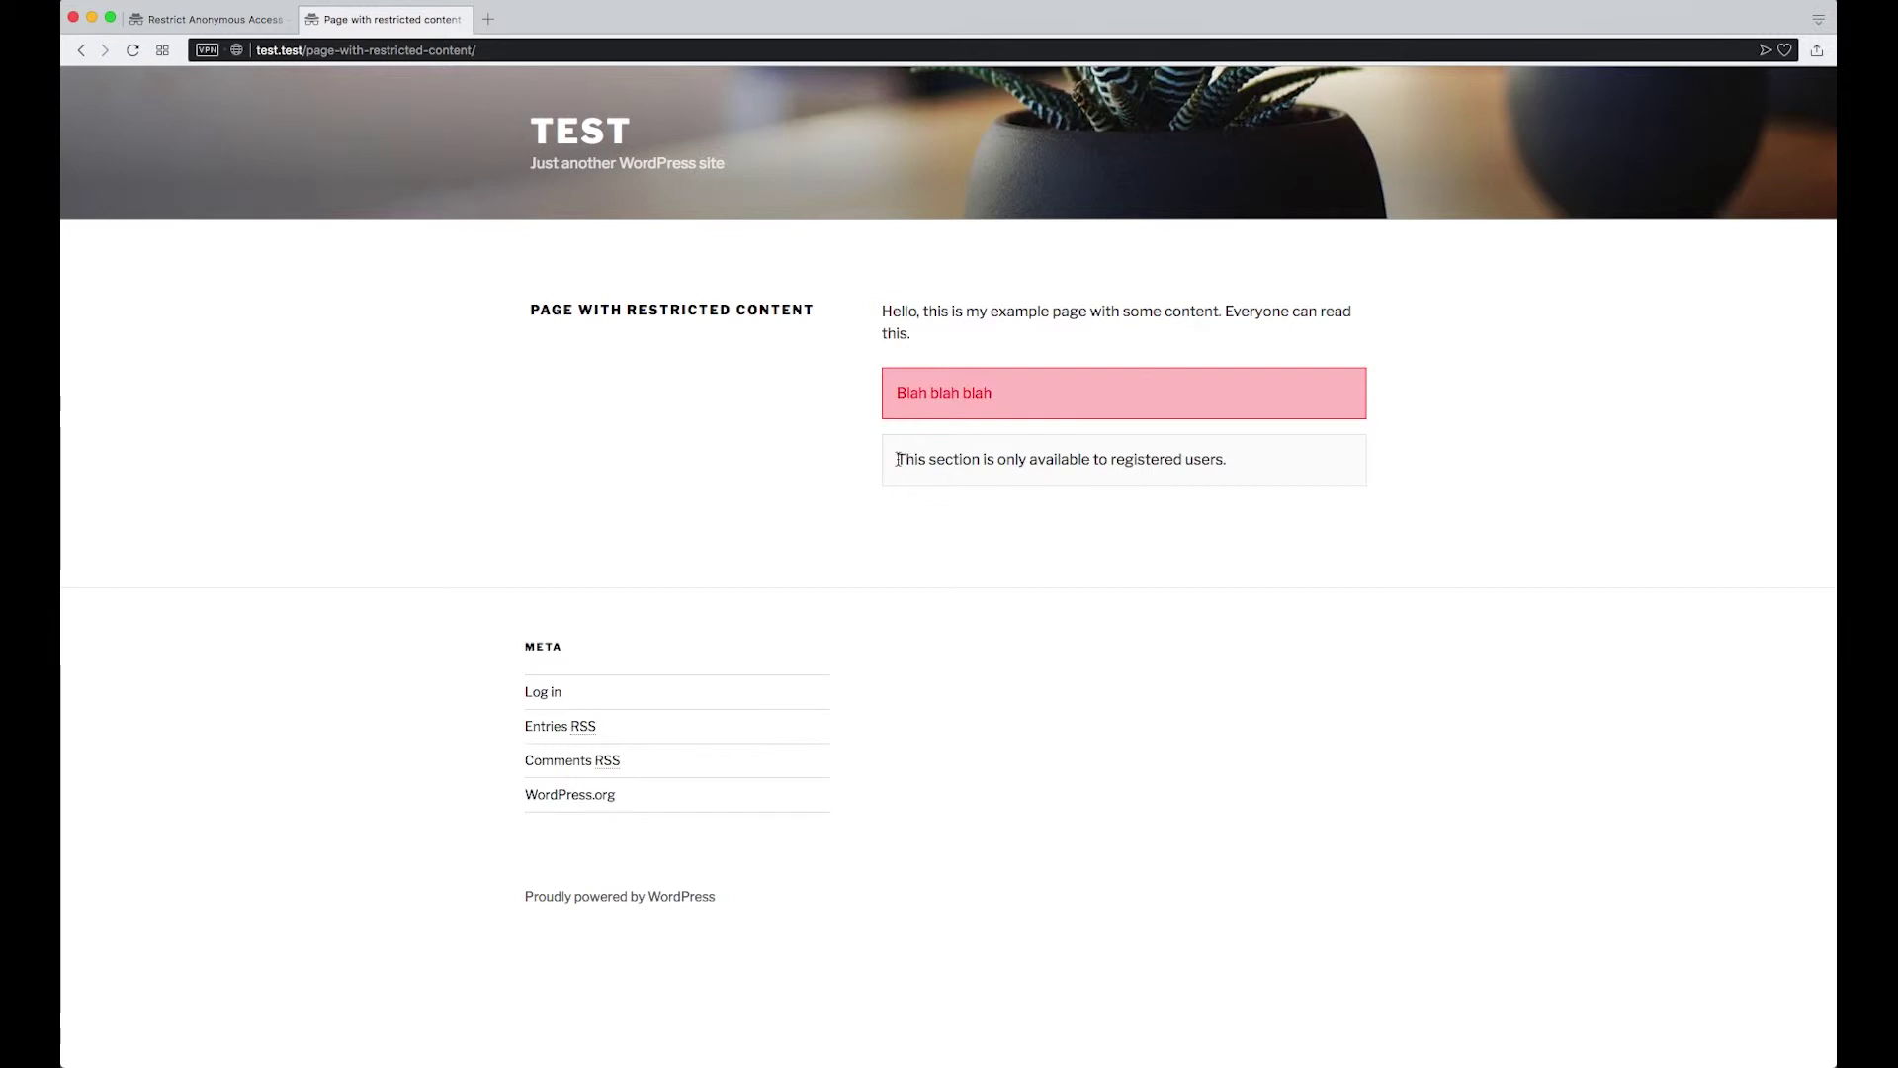
drag(895, 459, 1174, 471)
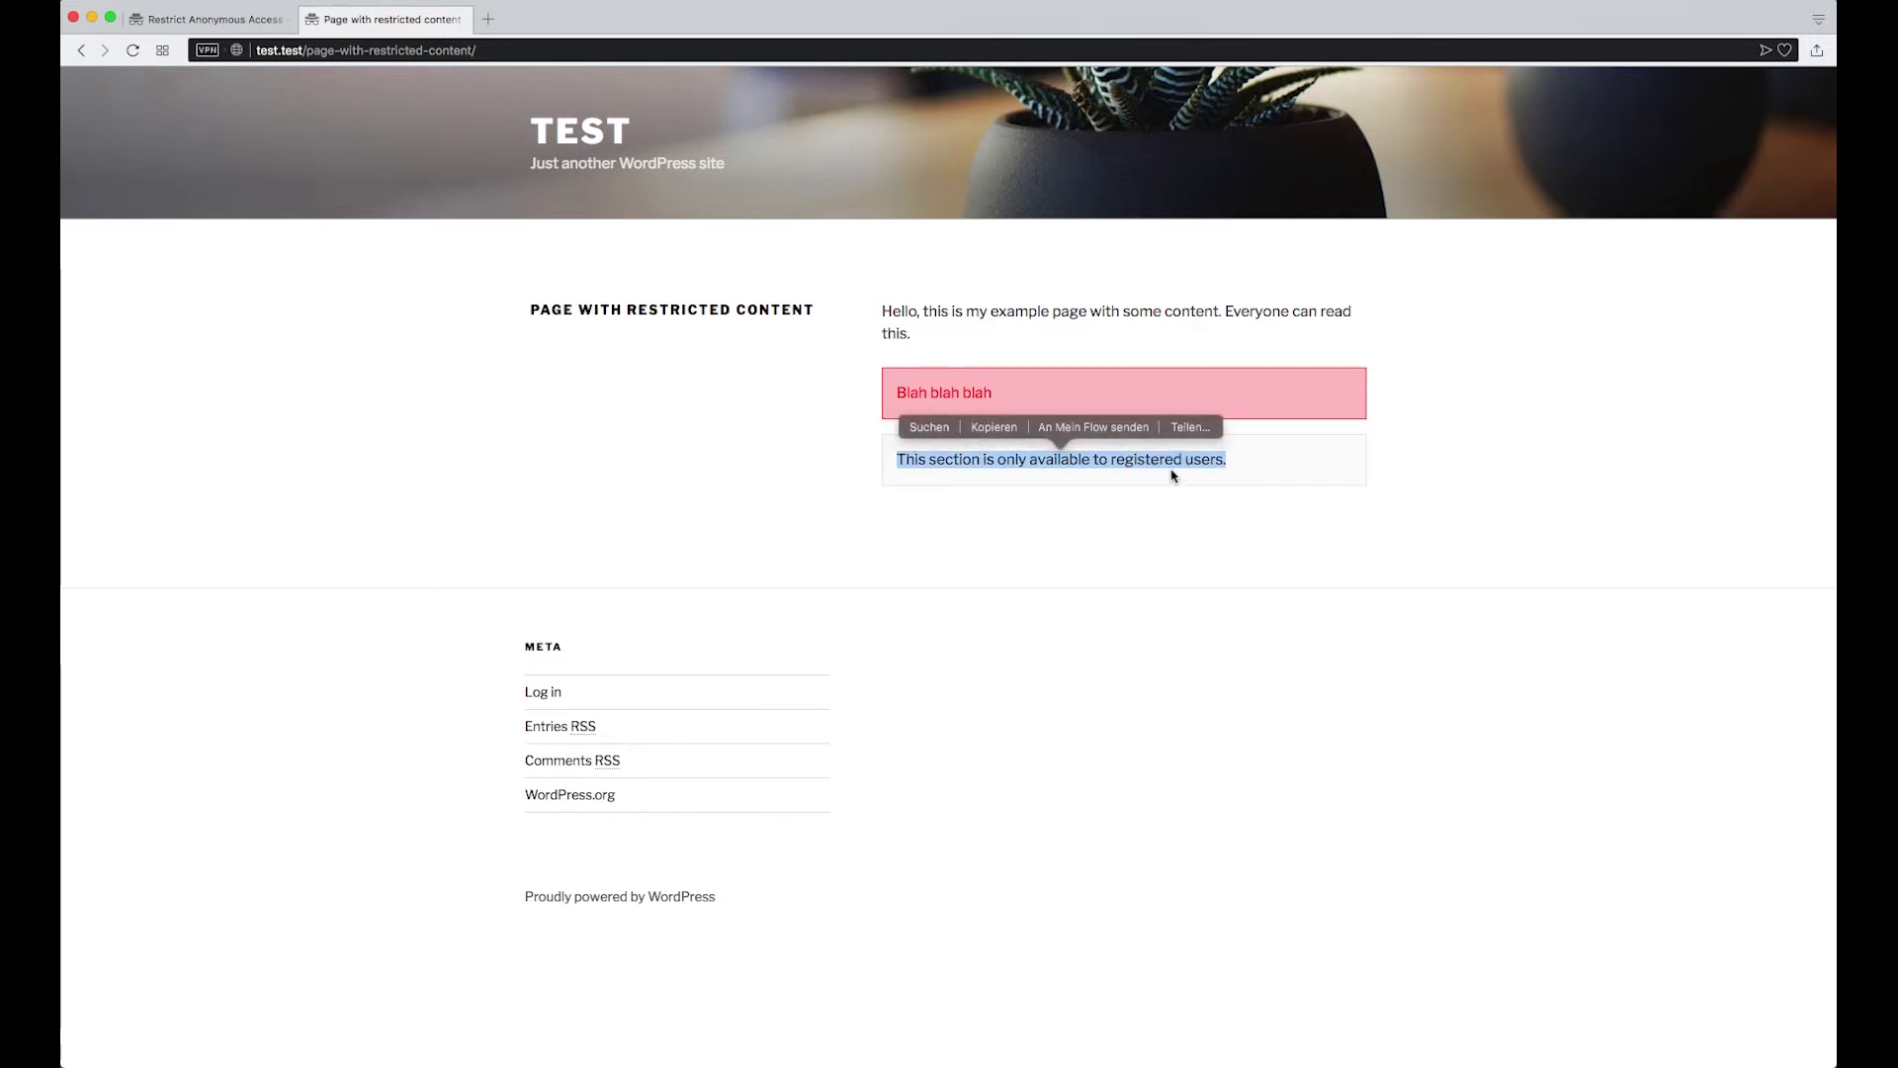
click(1235, 470)
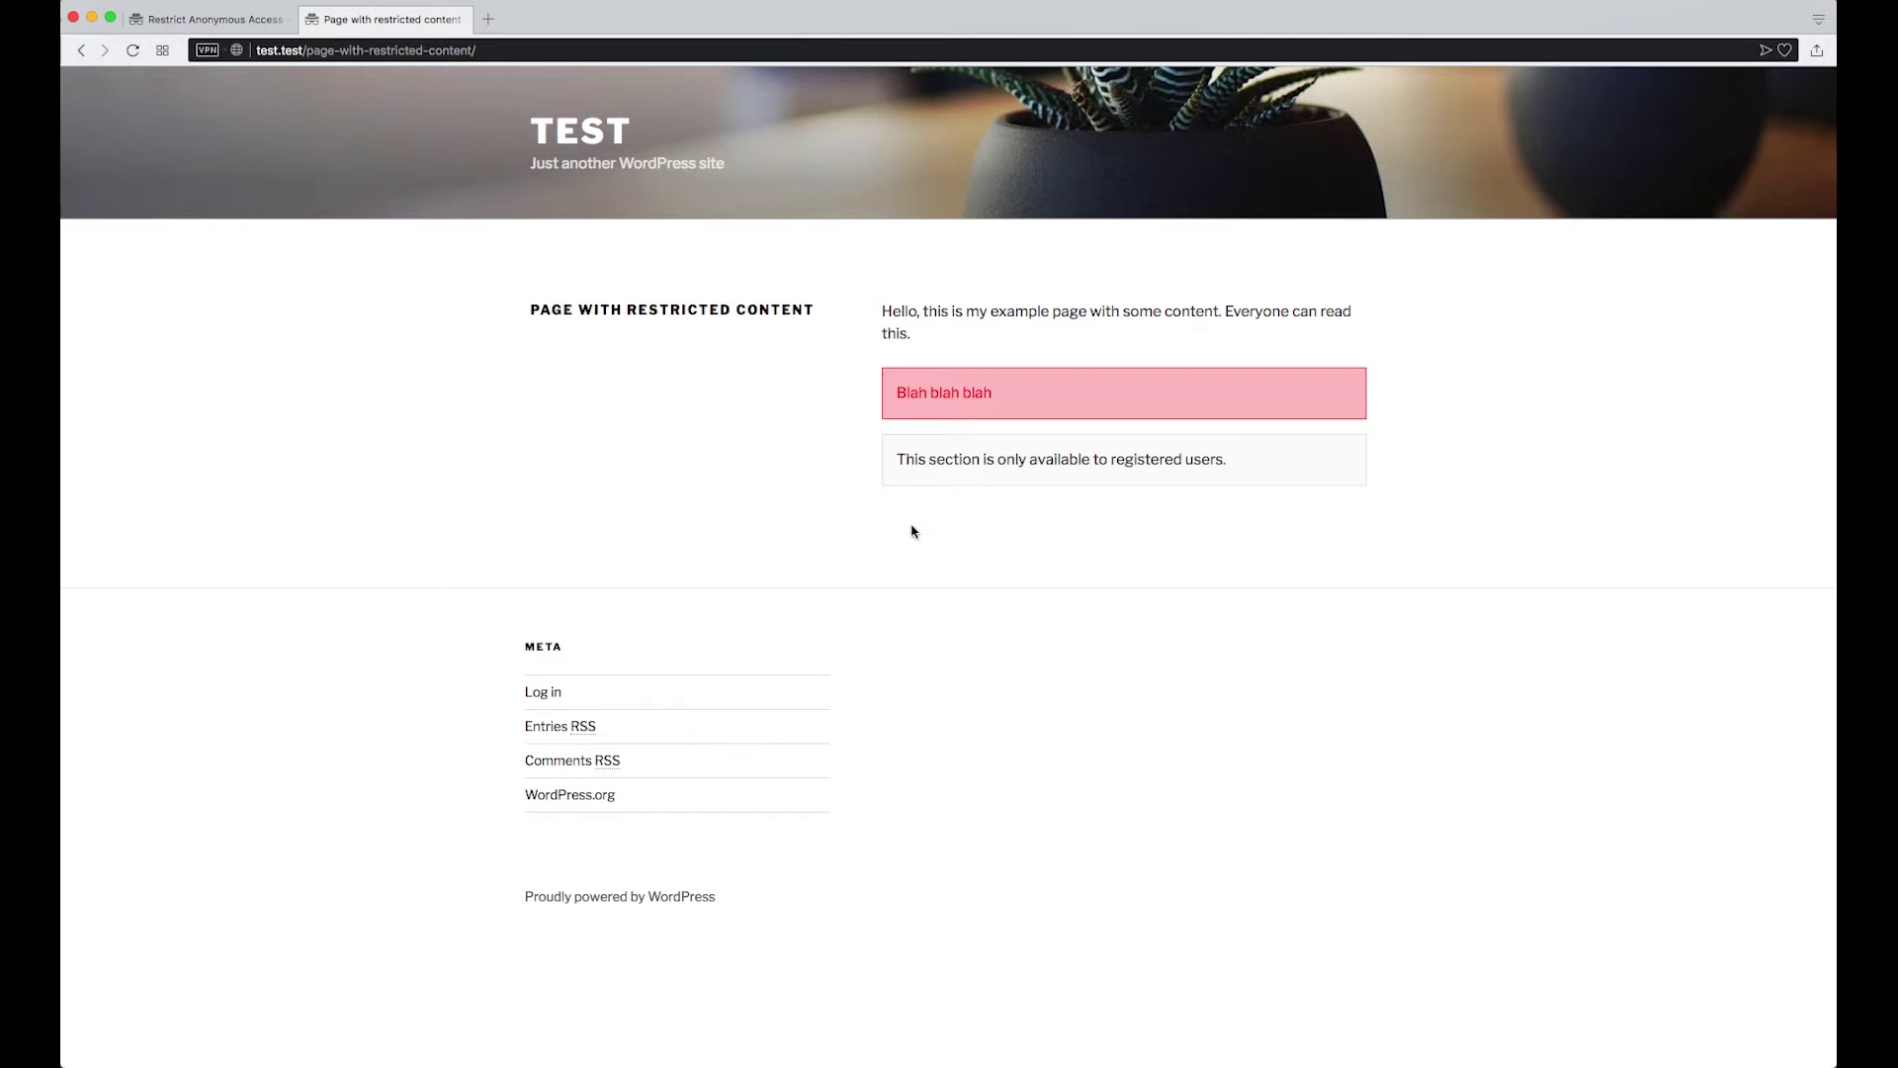
Log in to the site as the 'author' user with its password
click(555, 698)
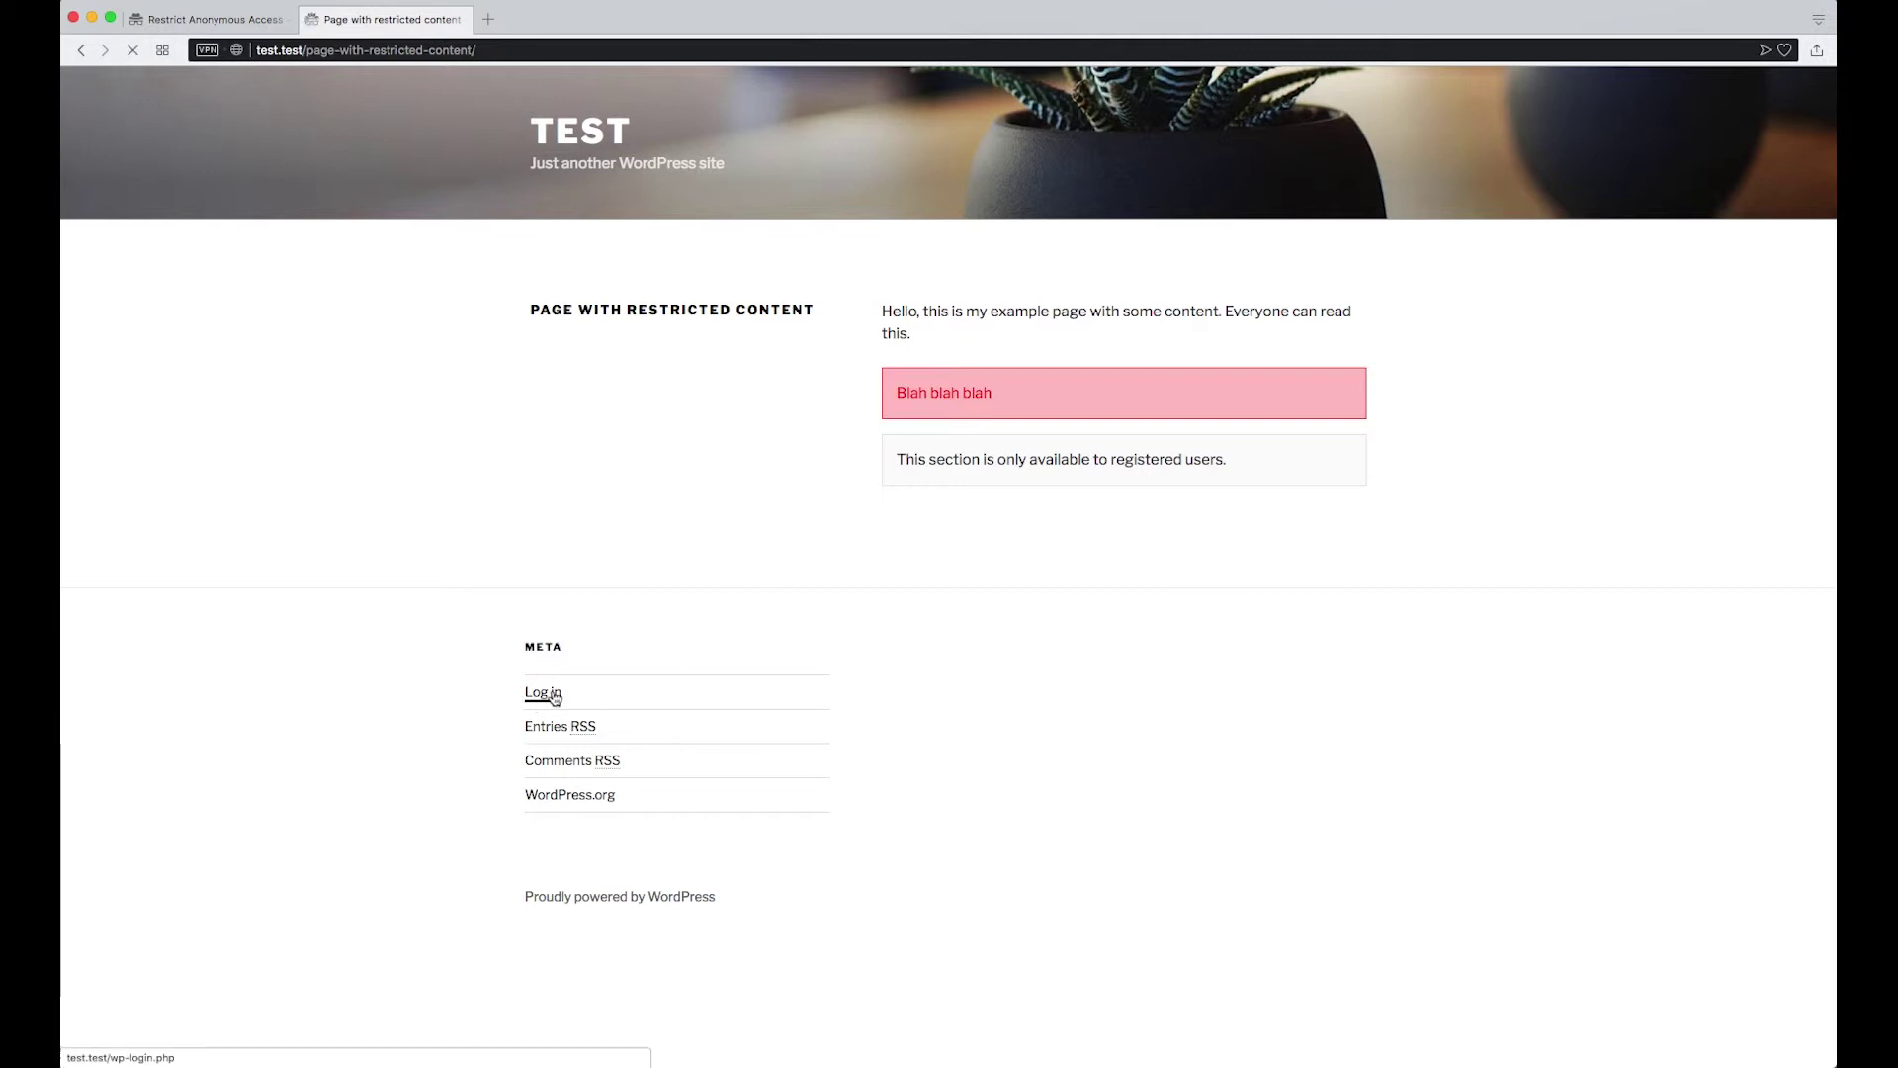
click(910, 360)
text(author)
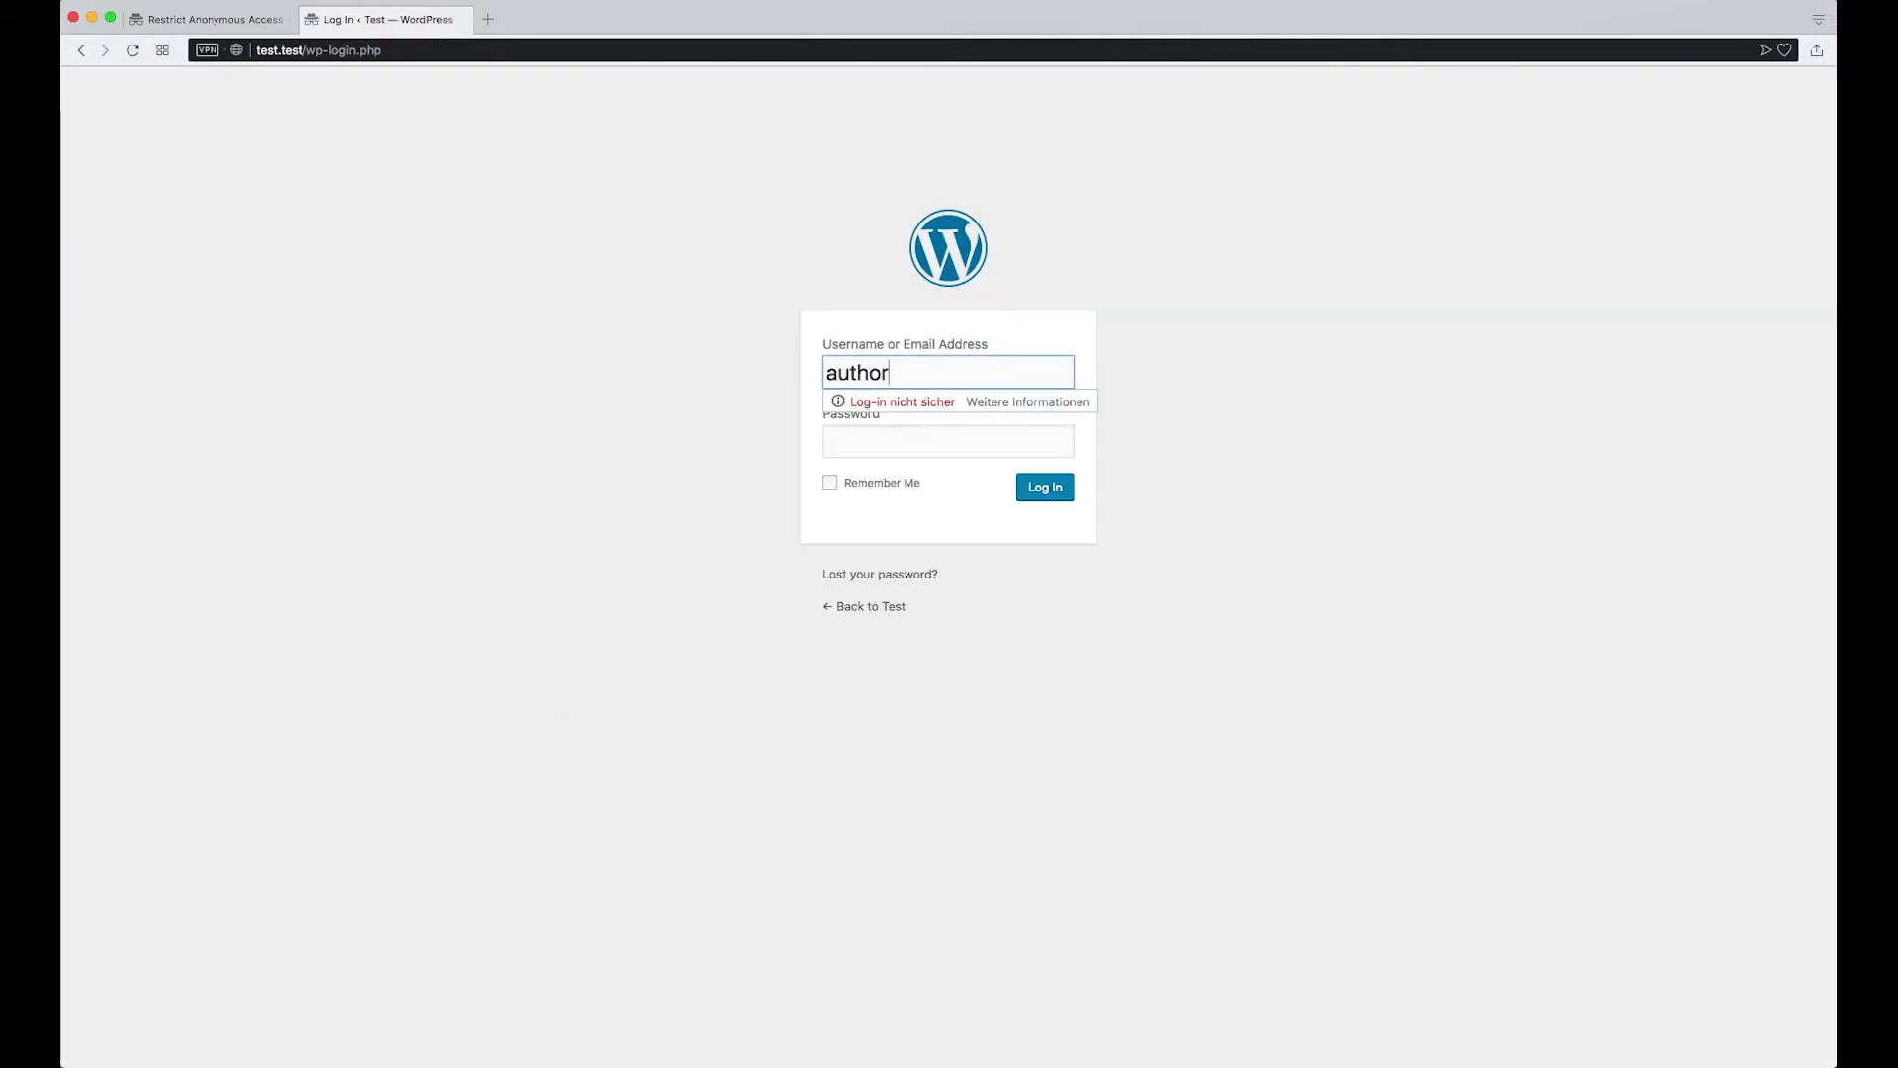
key(Tab)
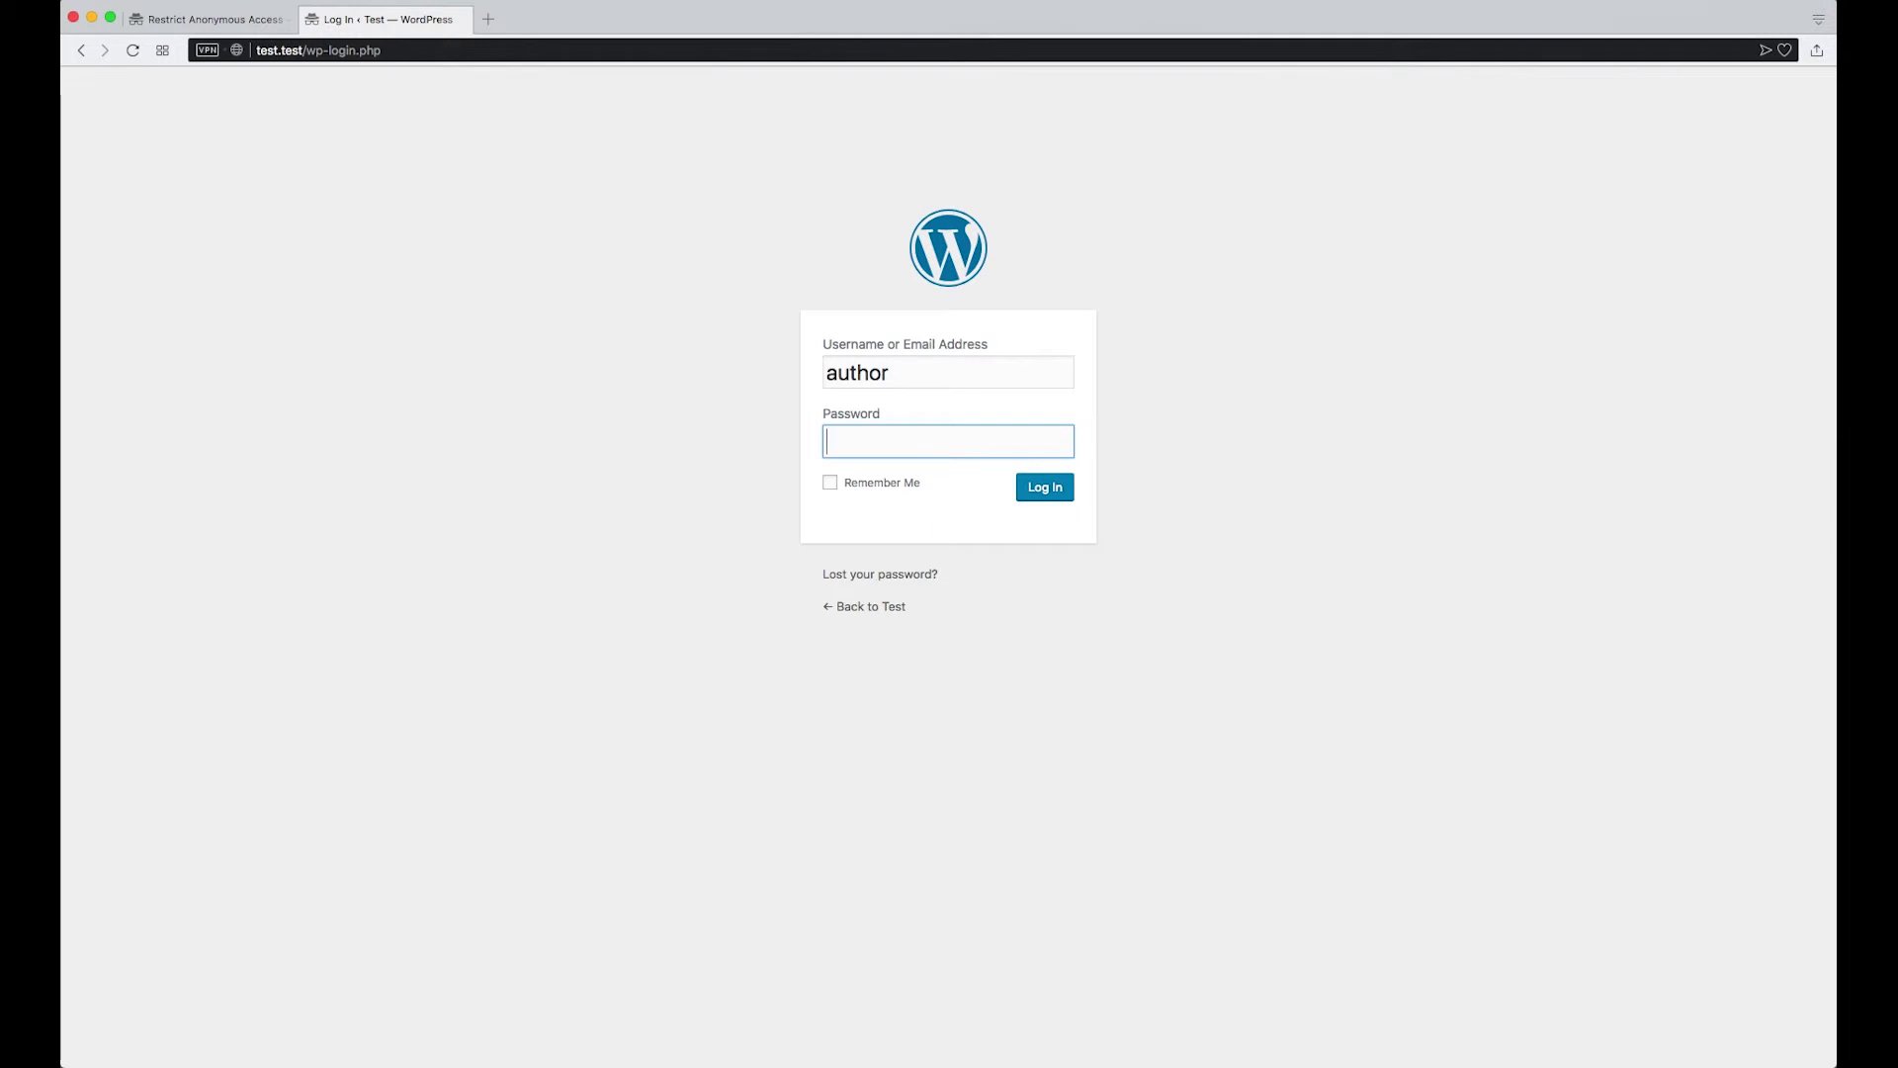
text(password)
key(Return)
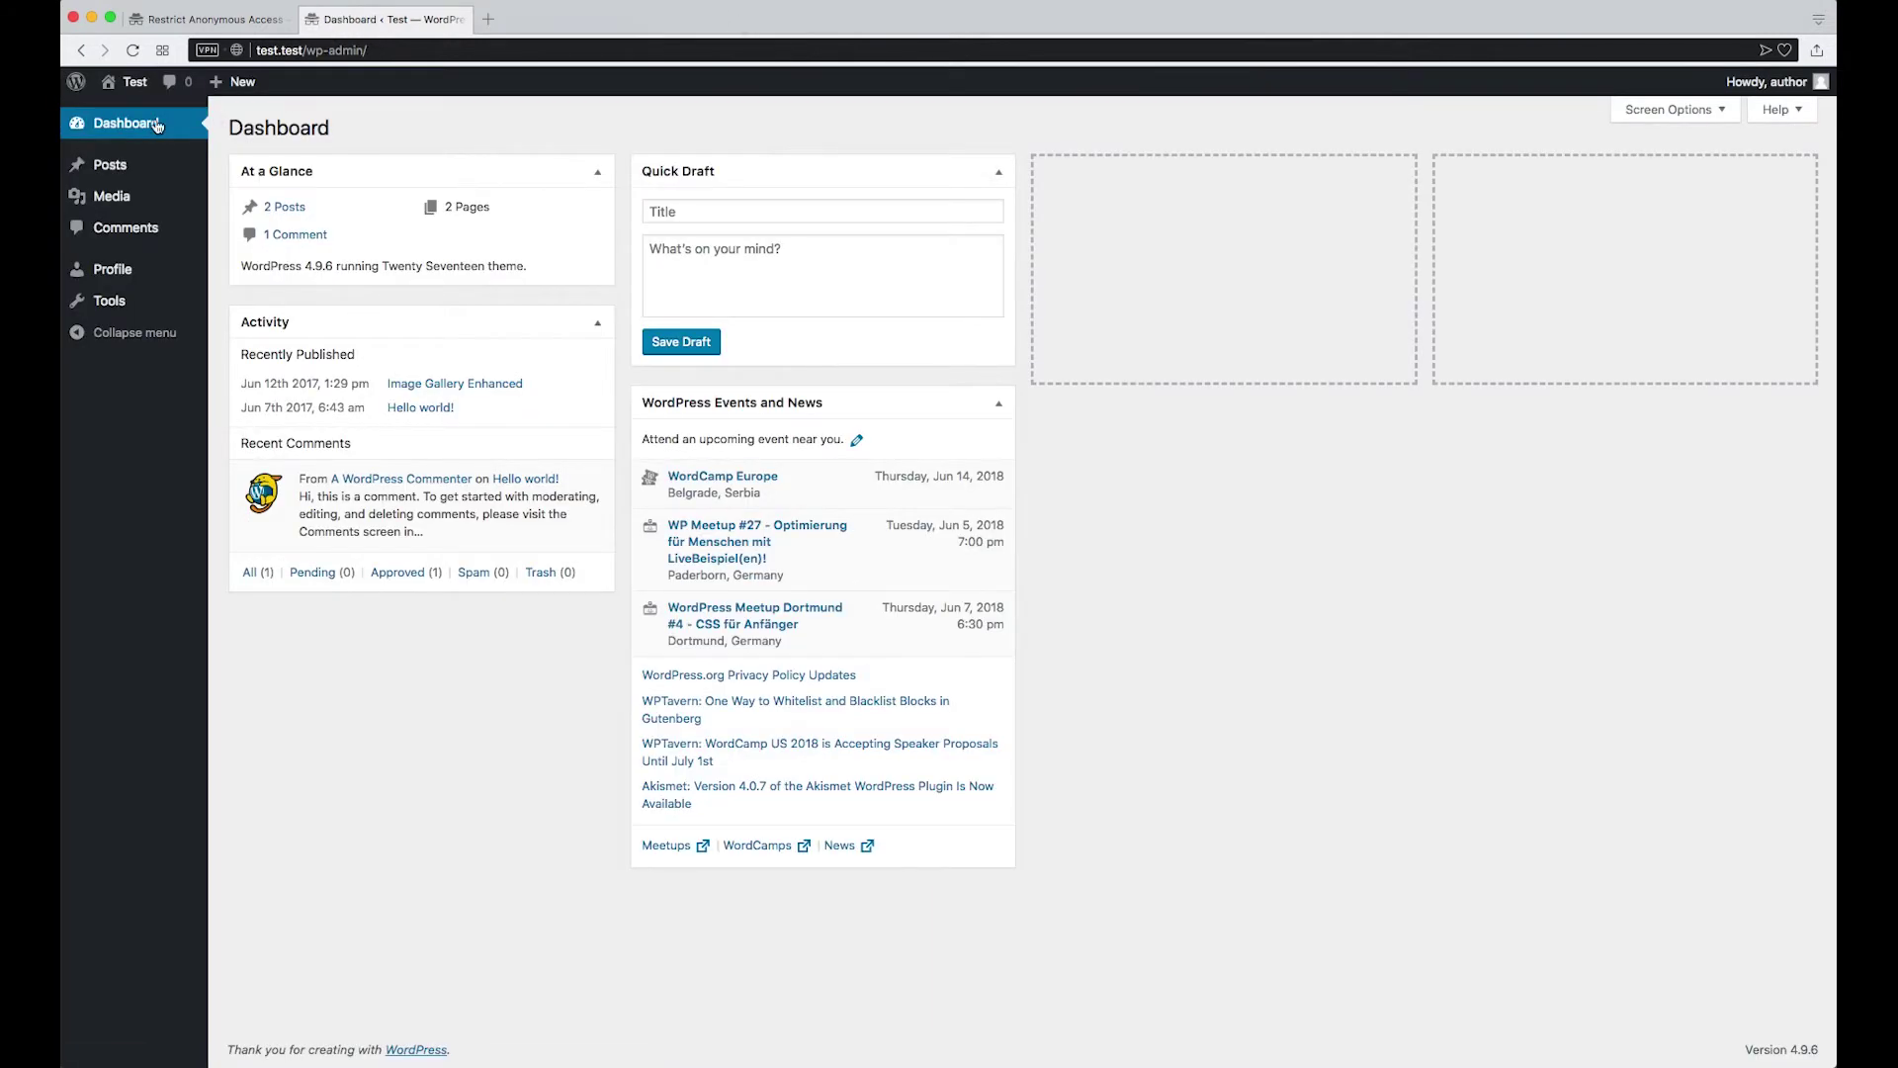
Go from /wp-admin/ to the front page and open 'Page with restricted content', all paragraphs visible
click(300, 50)
drag(300, 50, 485, 50)
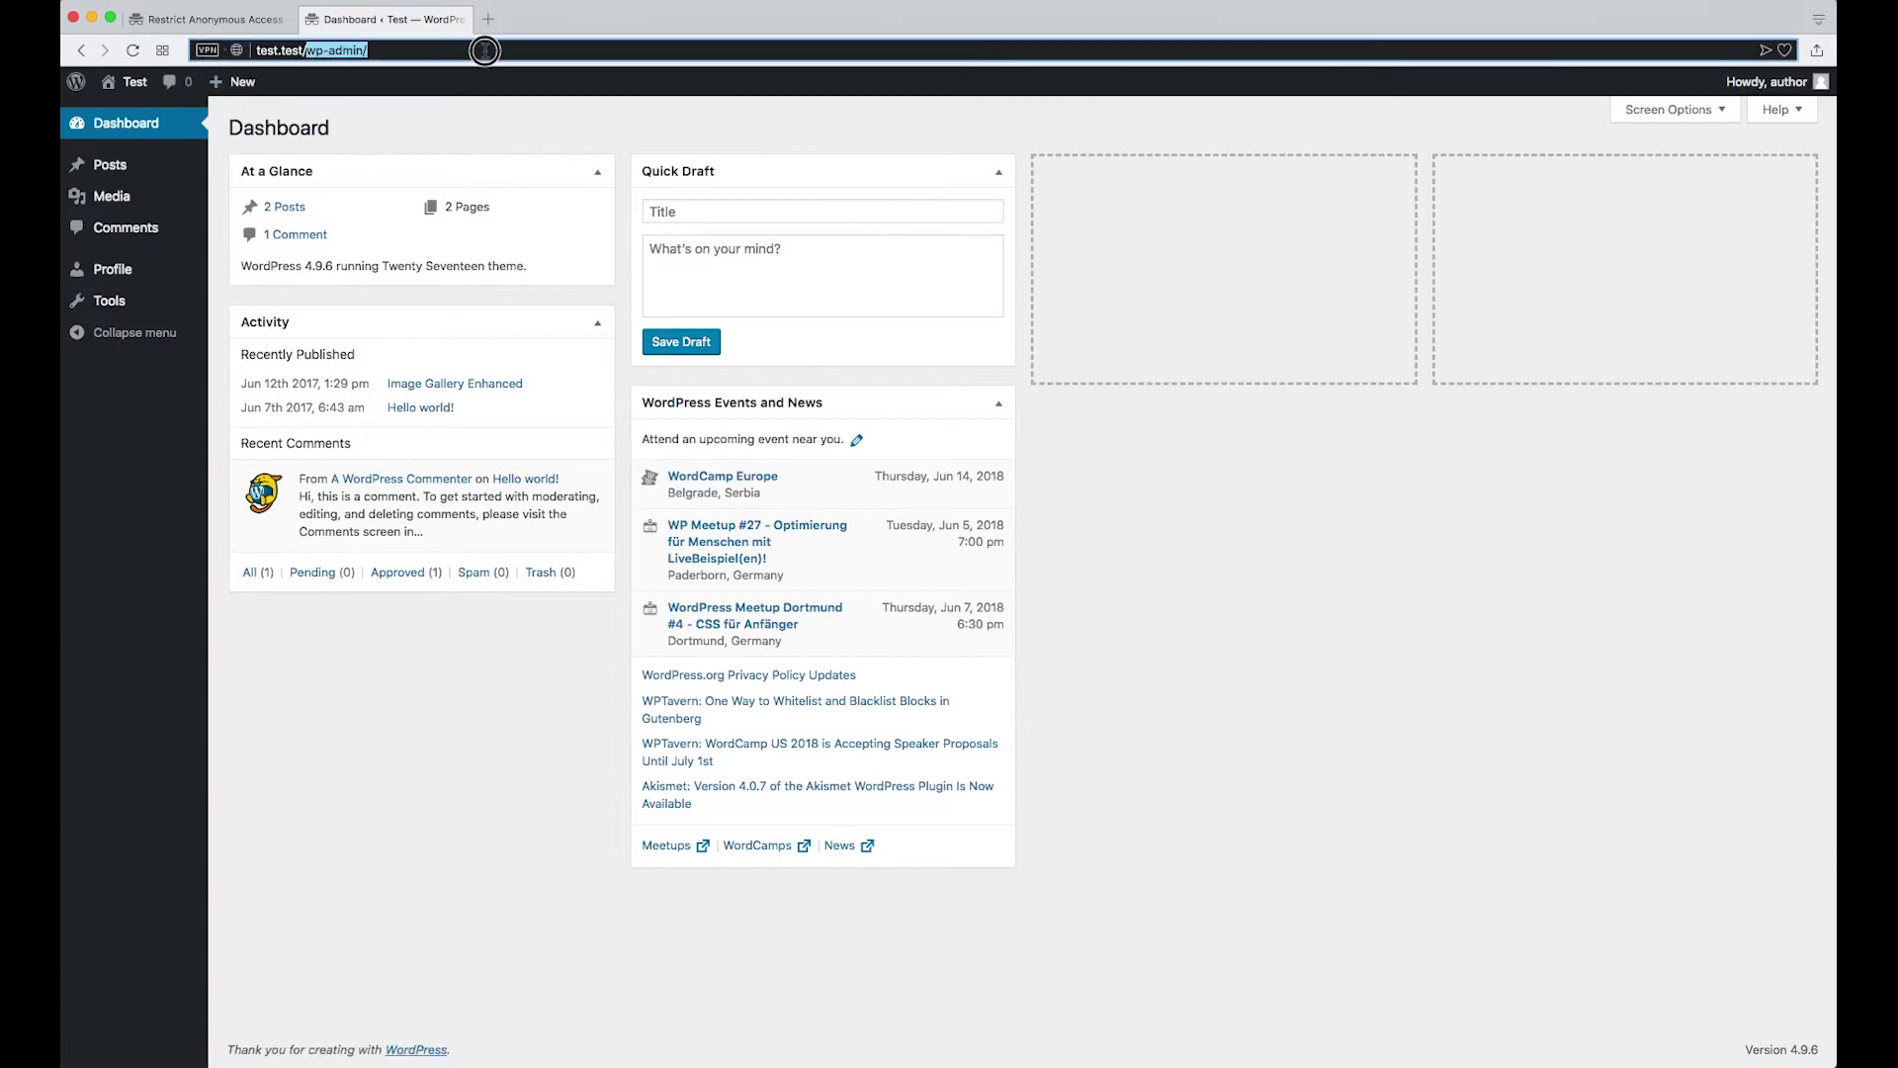
key(BackSpace)
key(Return)
scroll(856, 936, down, 15)
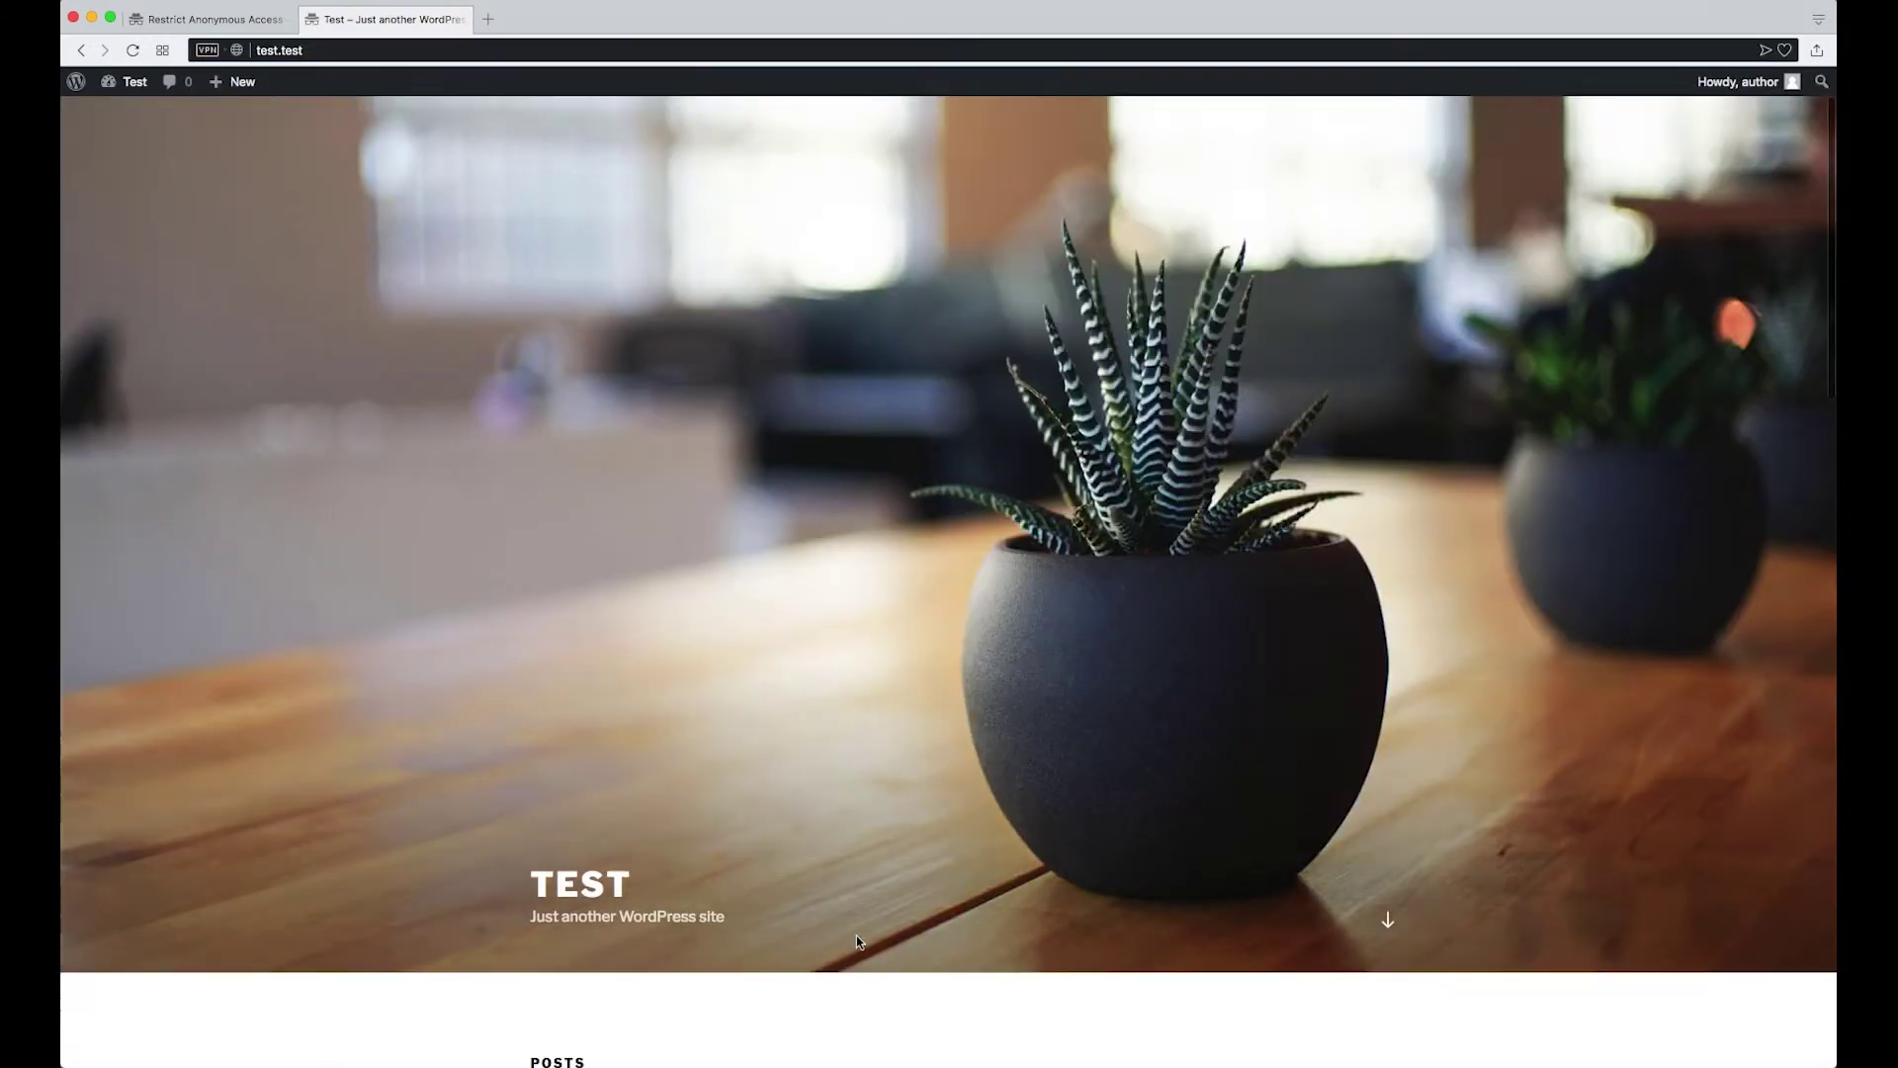
scroll(856, 942, up, 5)
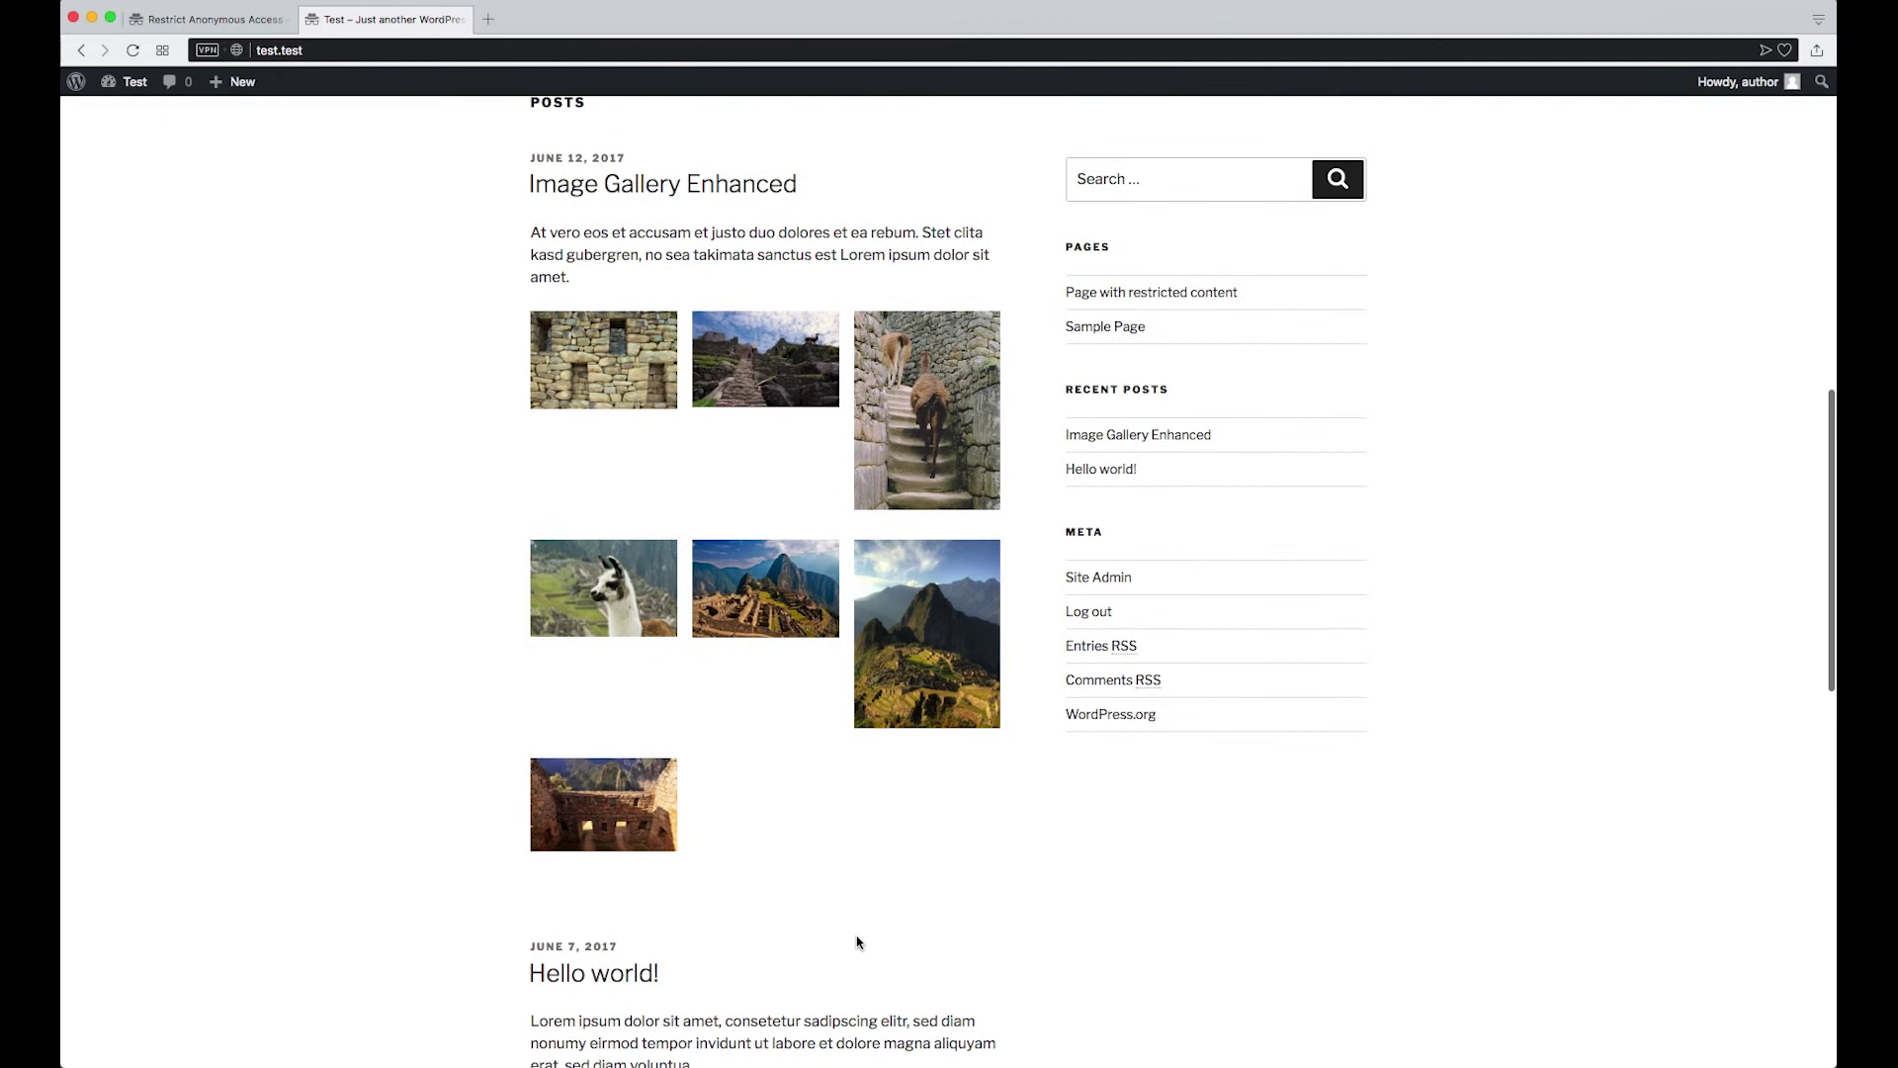
click(1146, 297)
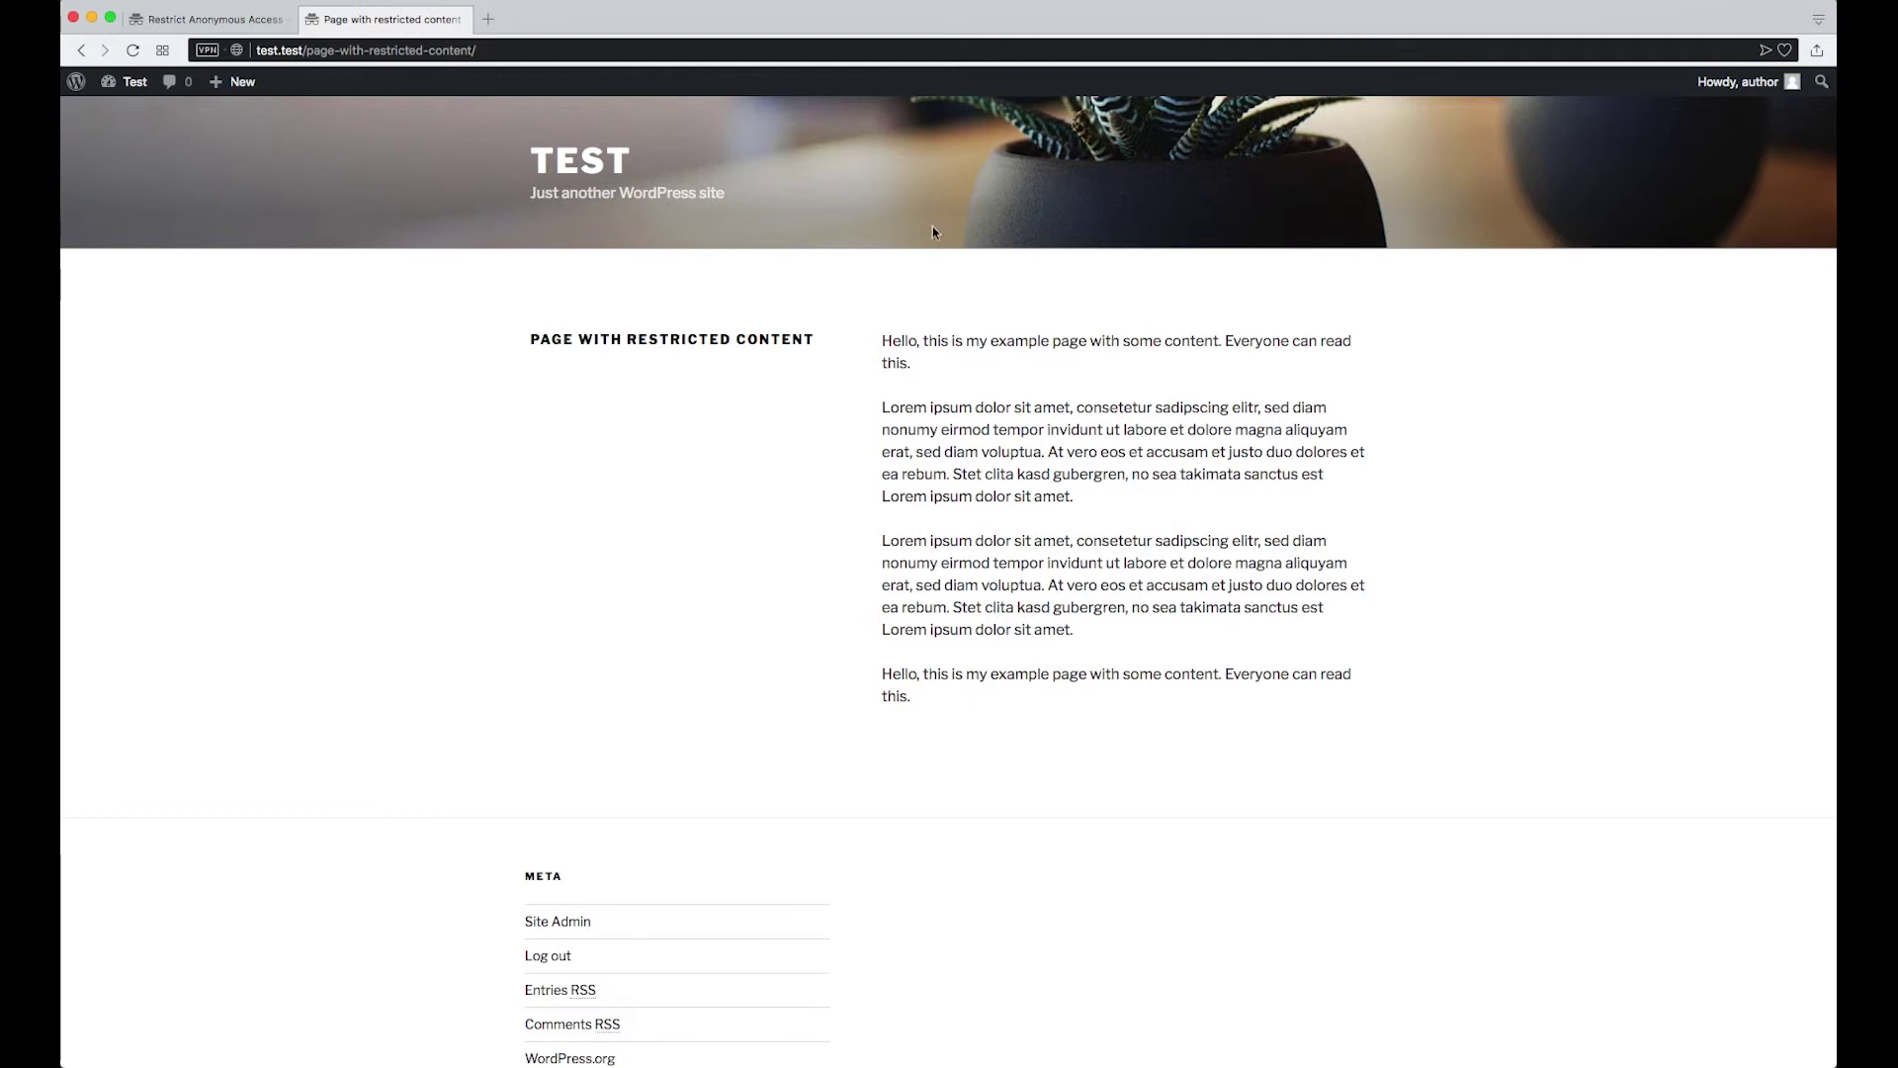
click(395, 0)
click(422, 38)
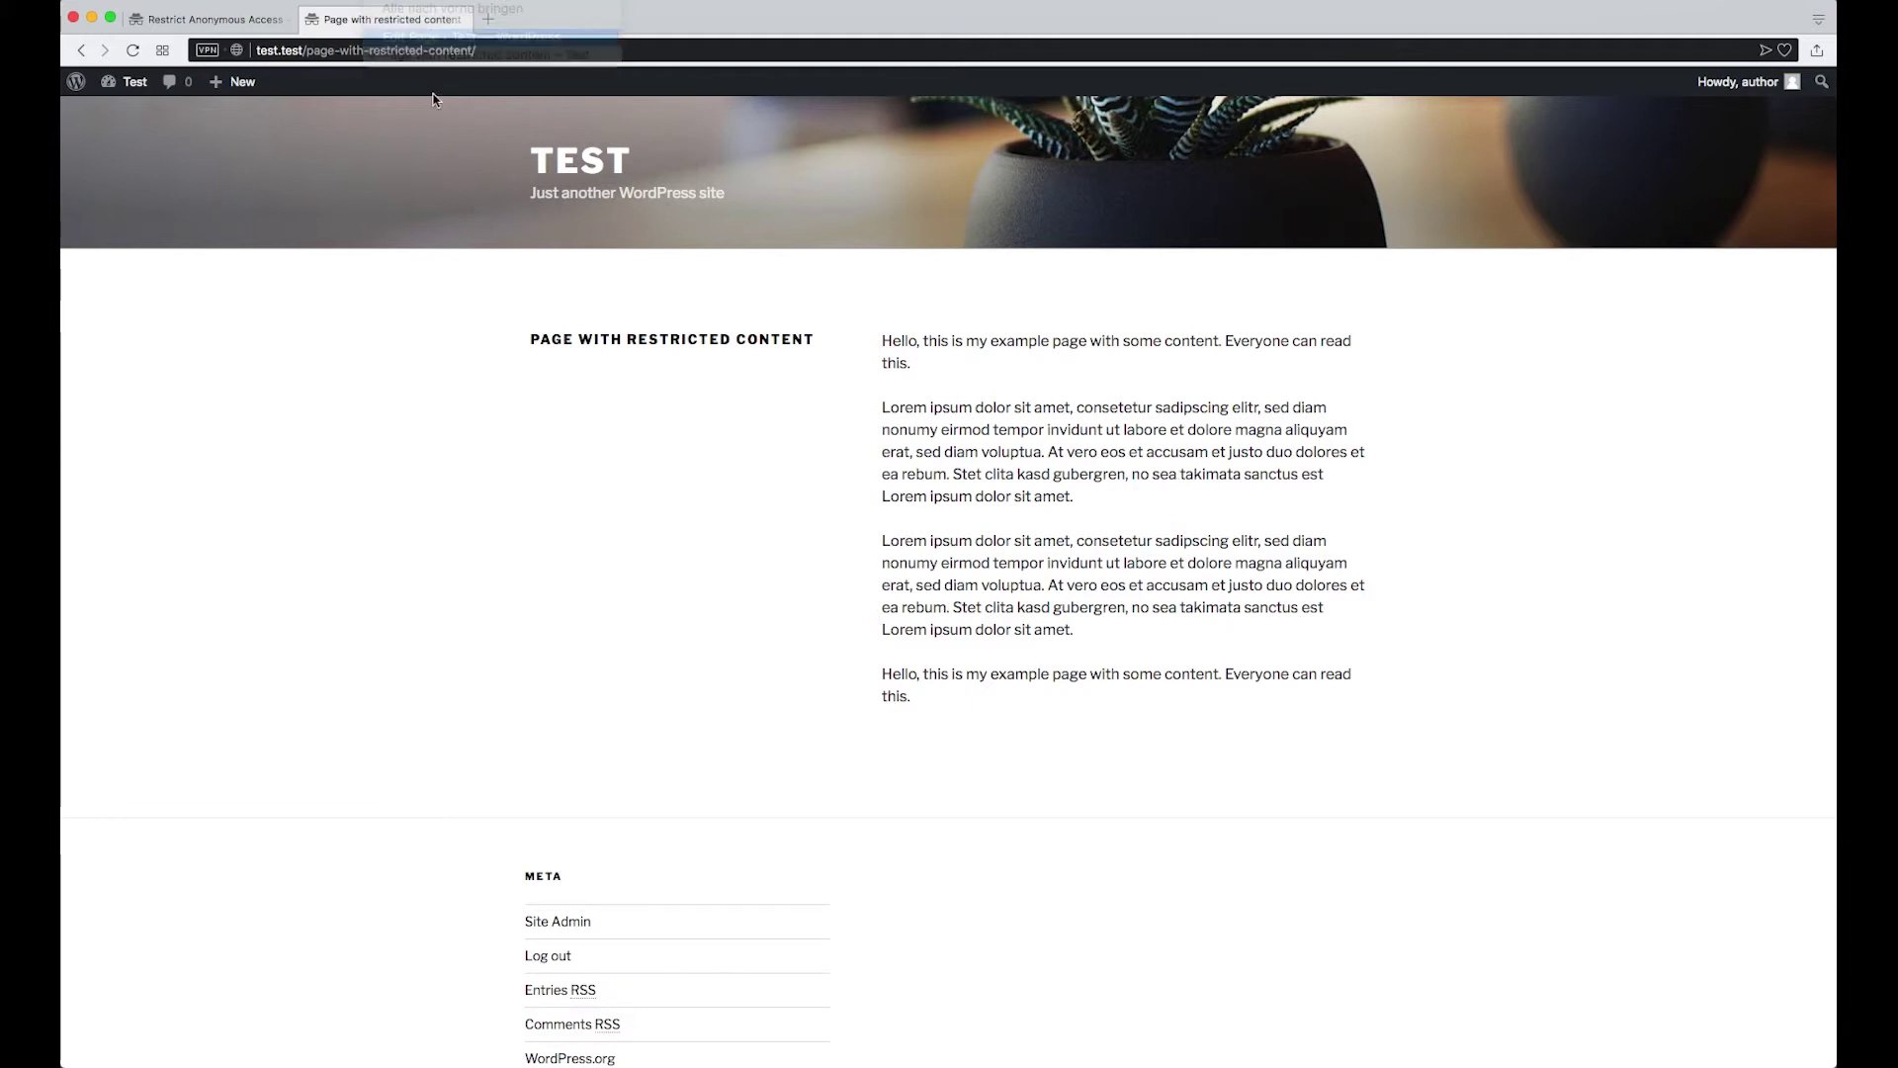
drag(333, 580, 419, 582)
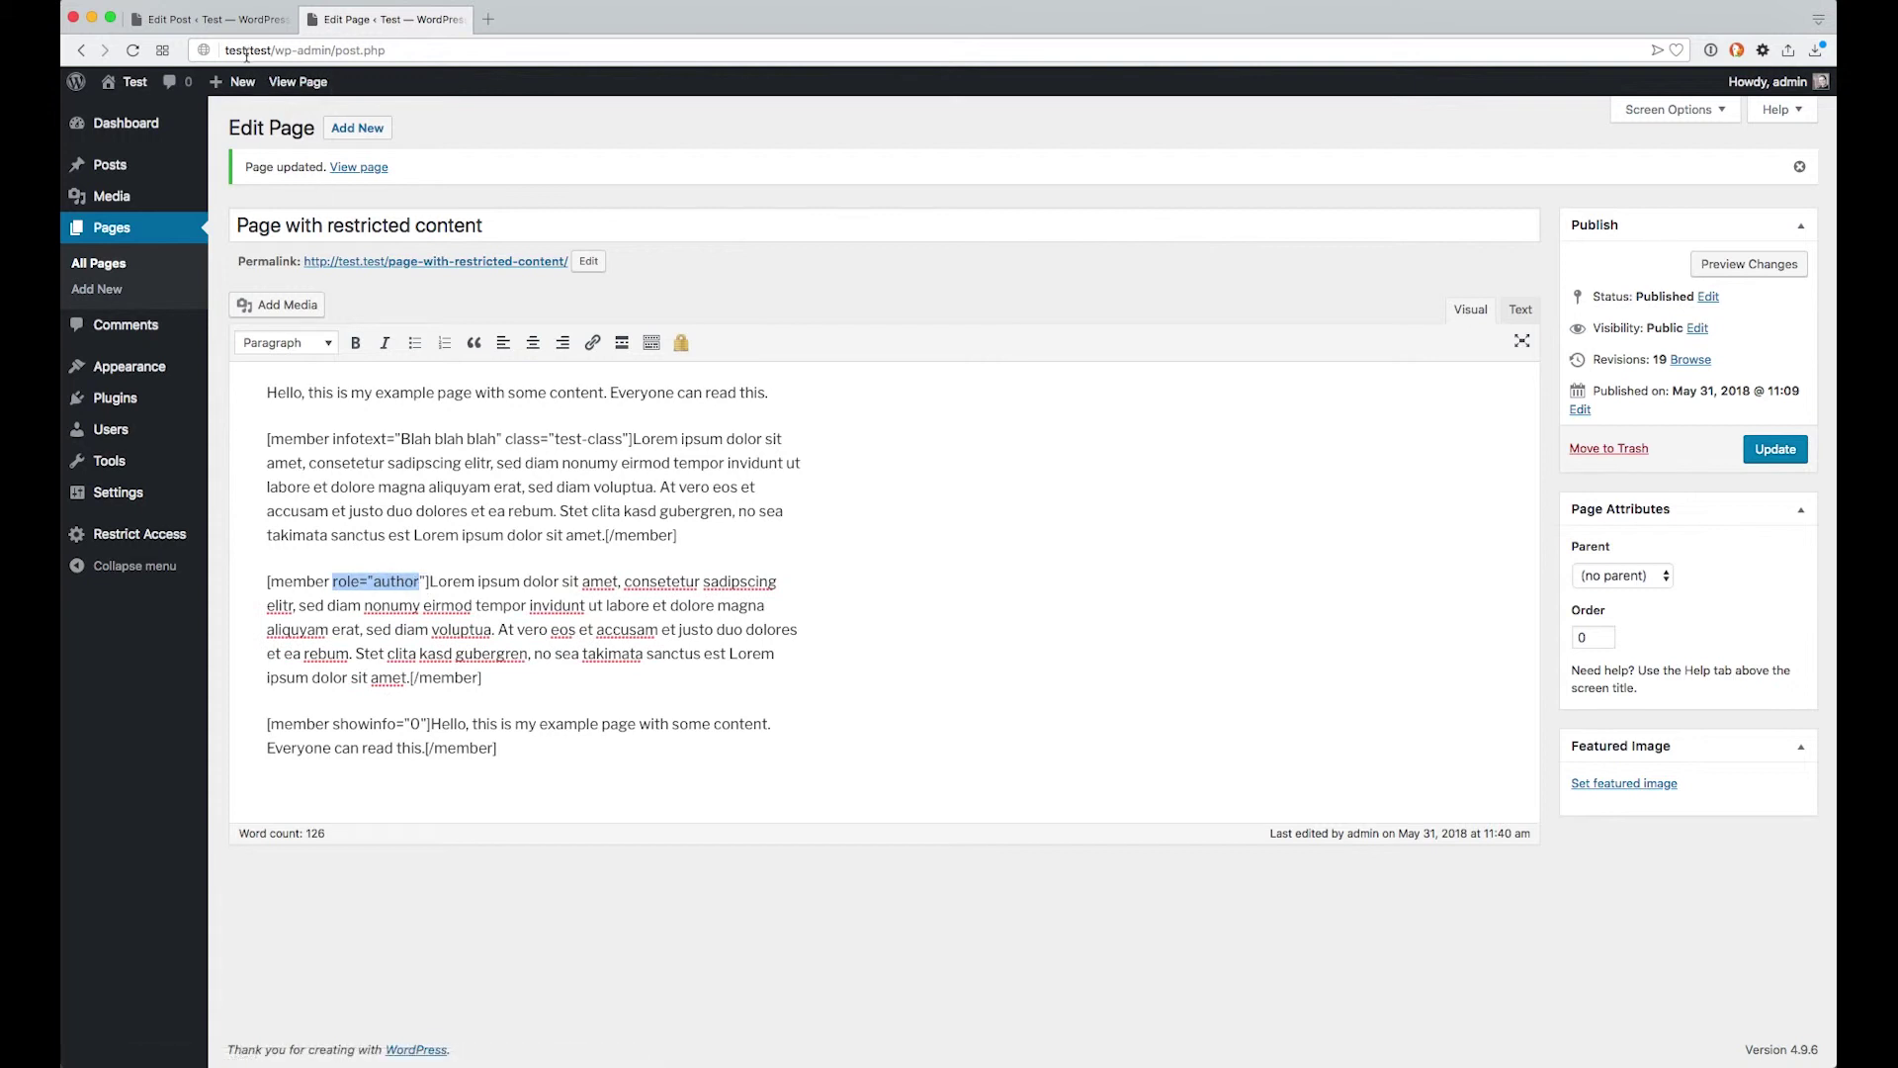
click(242, 24)
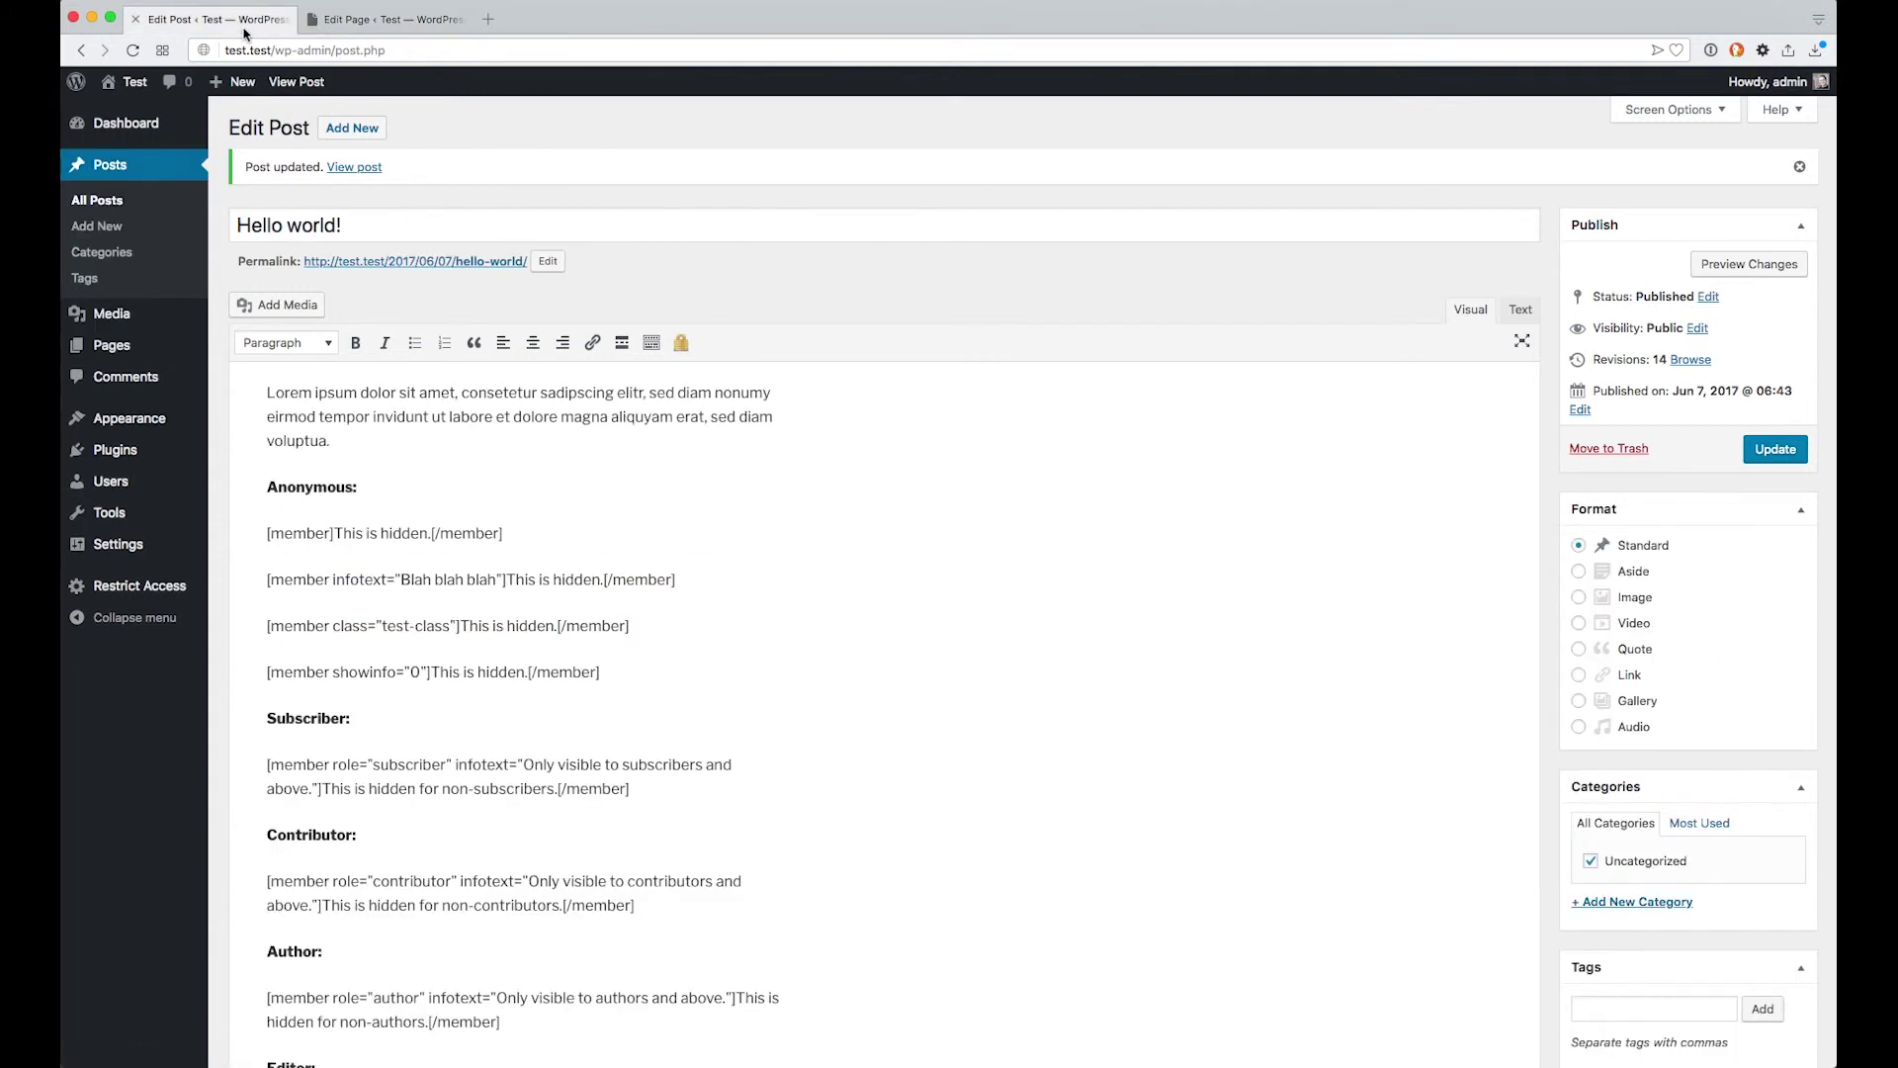
scroll(543, 421, down, 2)
scroll(543, 420, down, 3)
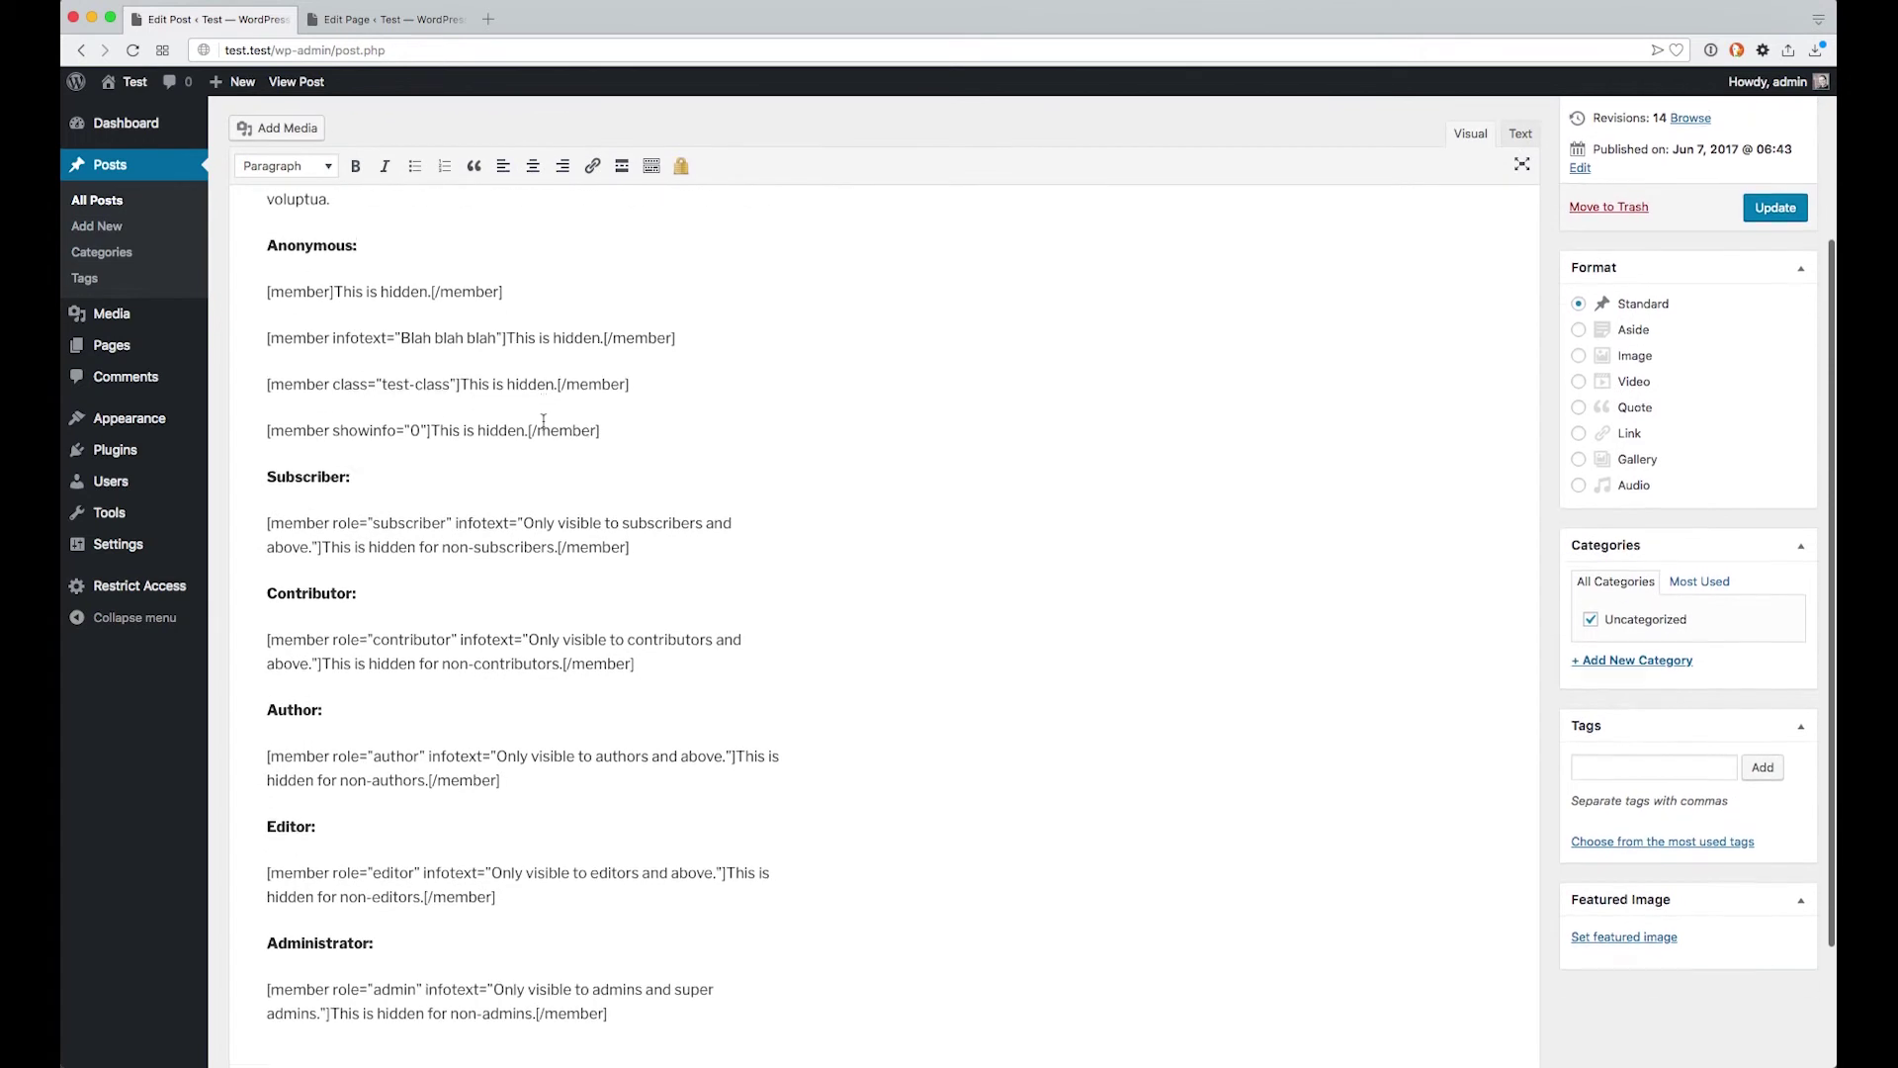
click(319, 247)
double_click(318, 248)
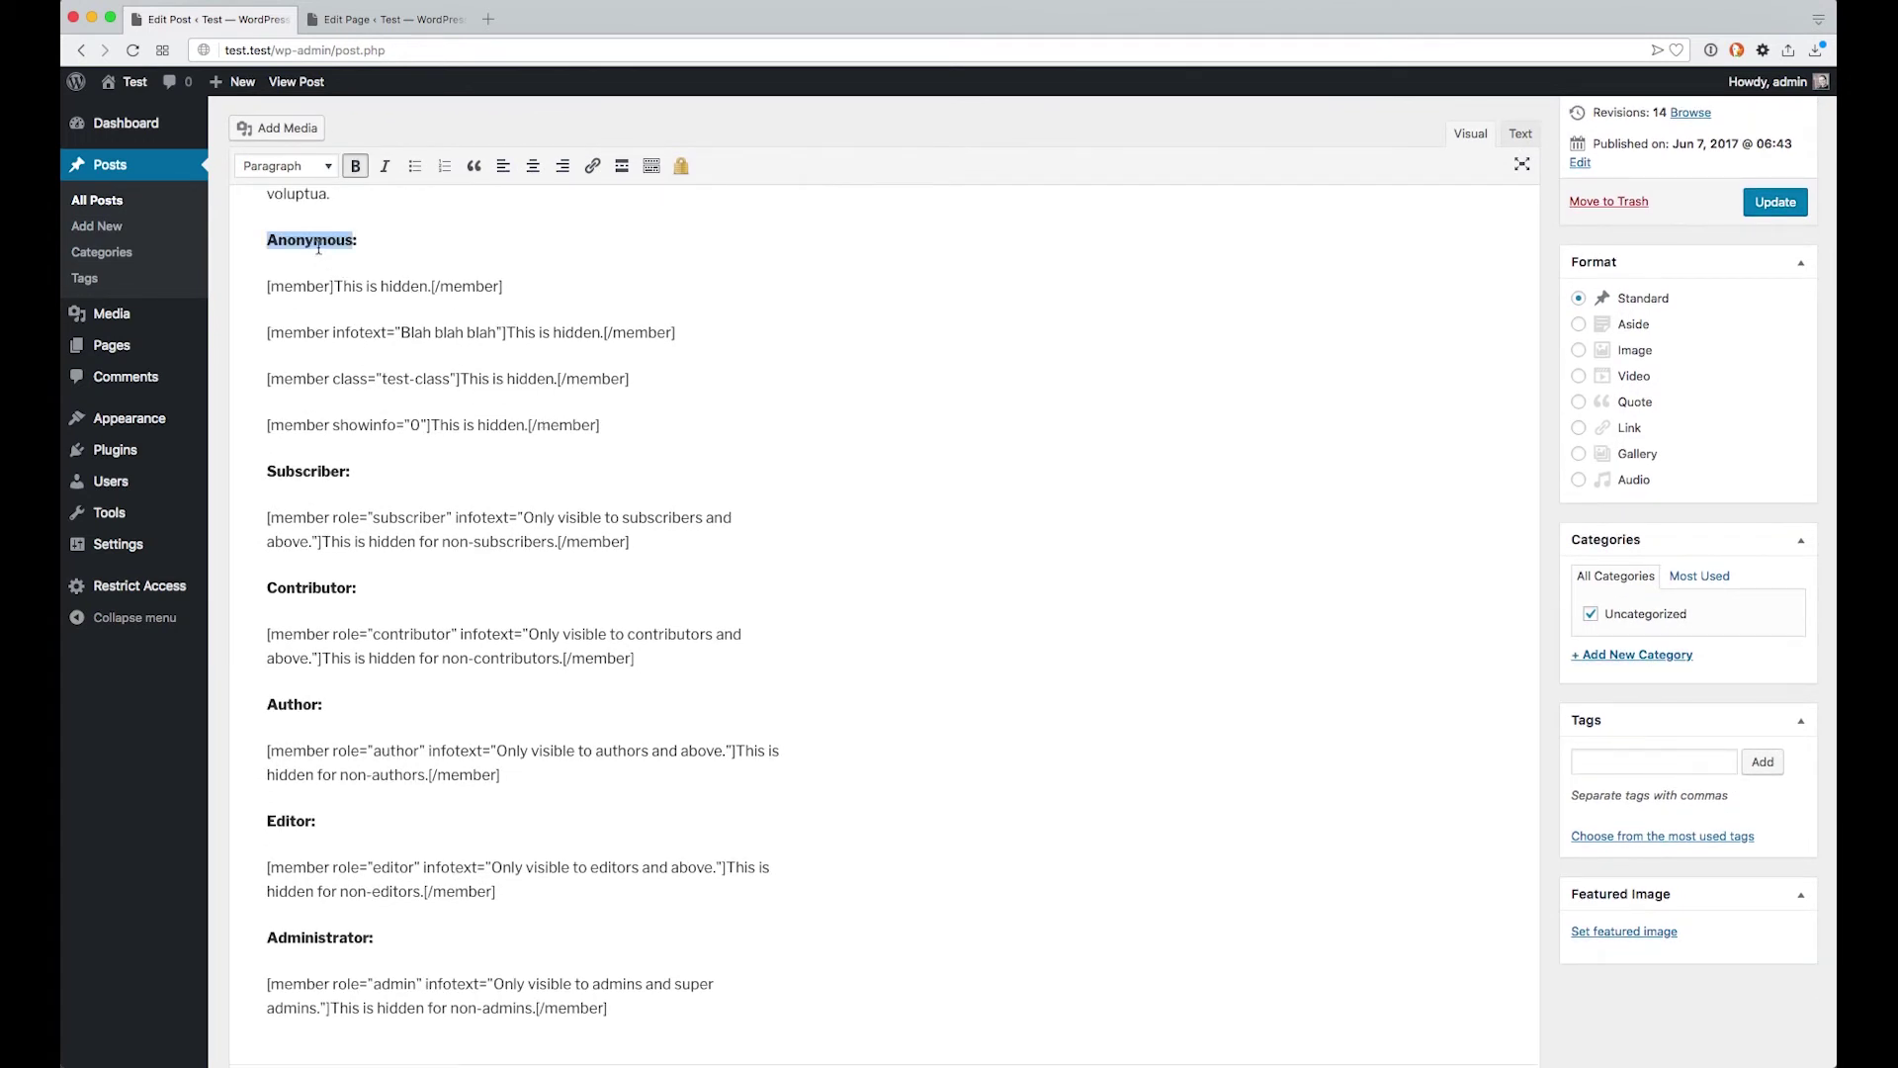
scroll(319, 247, down, 1)
double_click(321, 433)
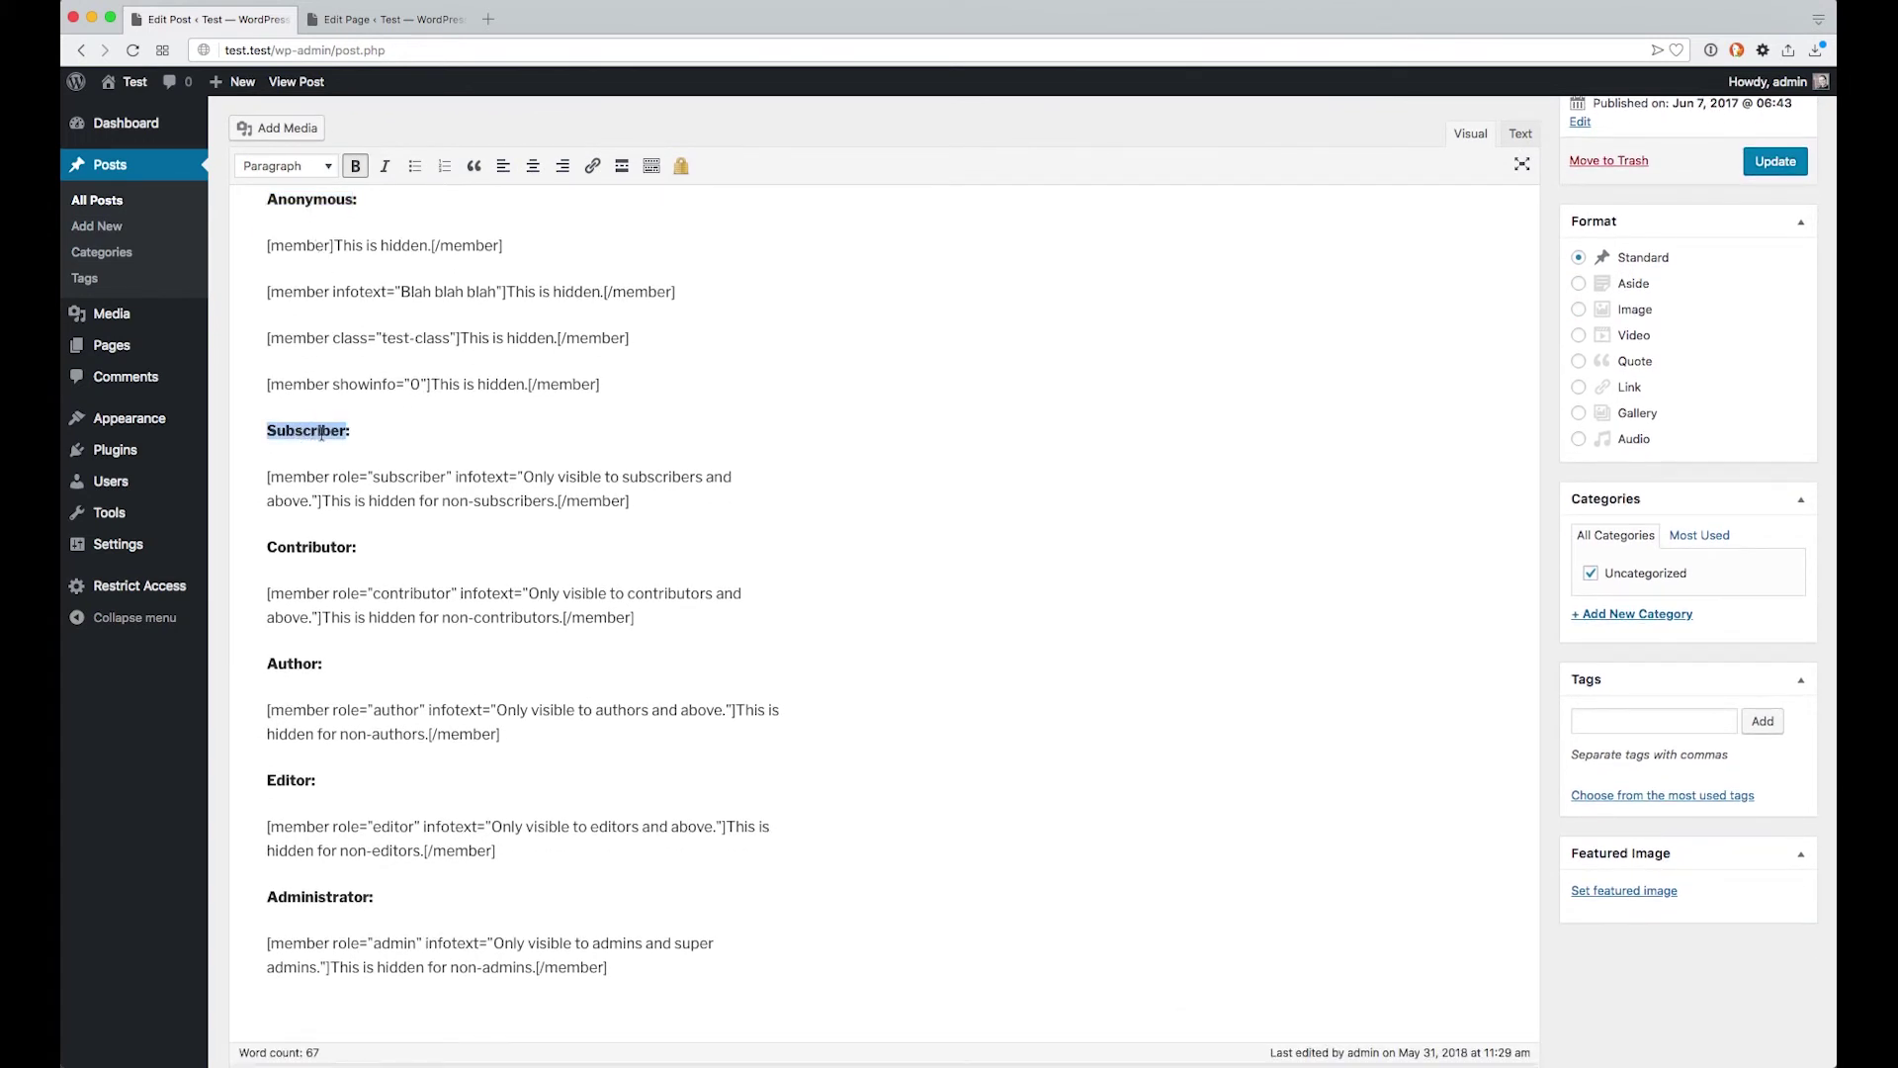
scroll(322, 435, down, 2)
click(311, 464)
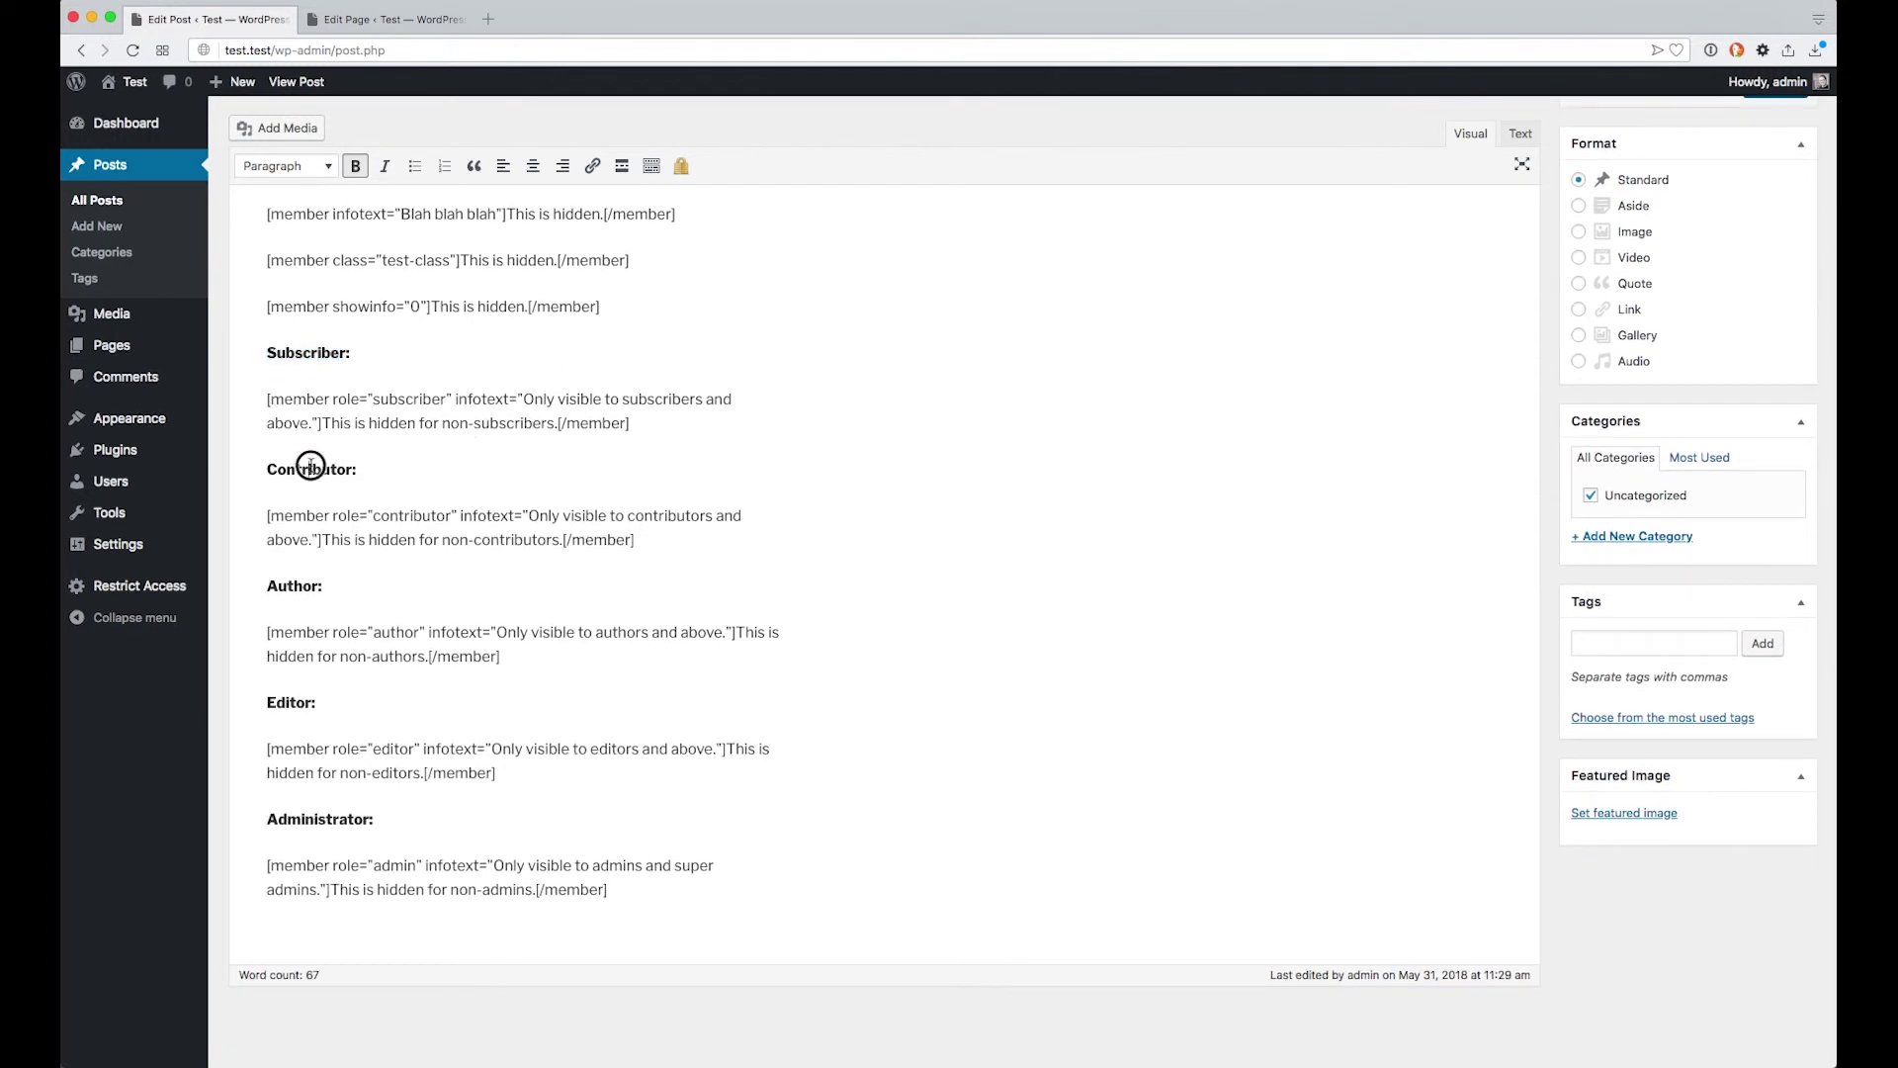
double_click(311, 465)
click(300, 593)
double_click(287, 704)
double_click(312, 472)
Log out of the author account and log in as 'contributor' with its password
click(419, 57)
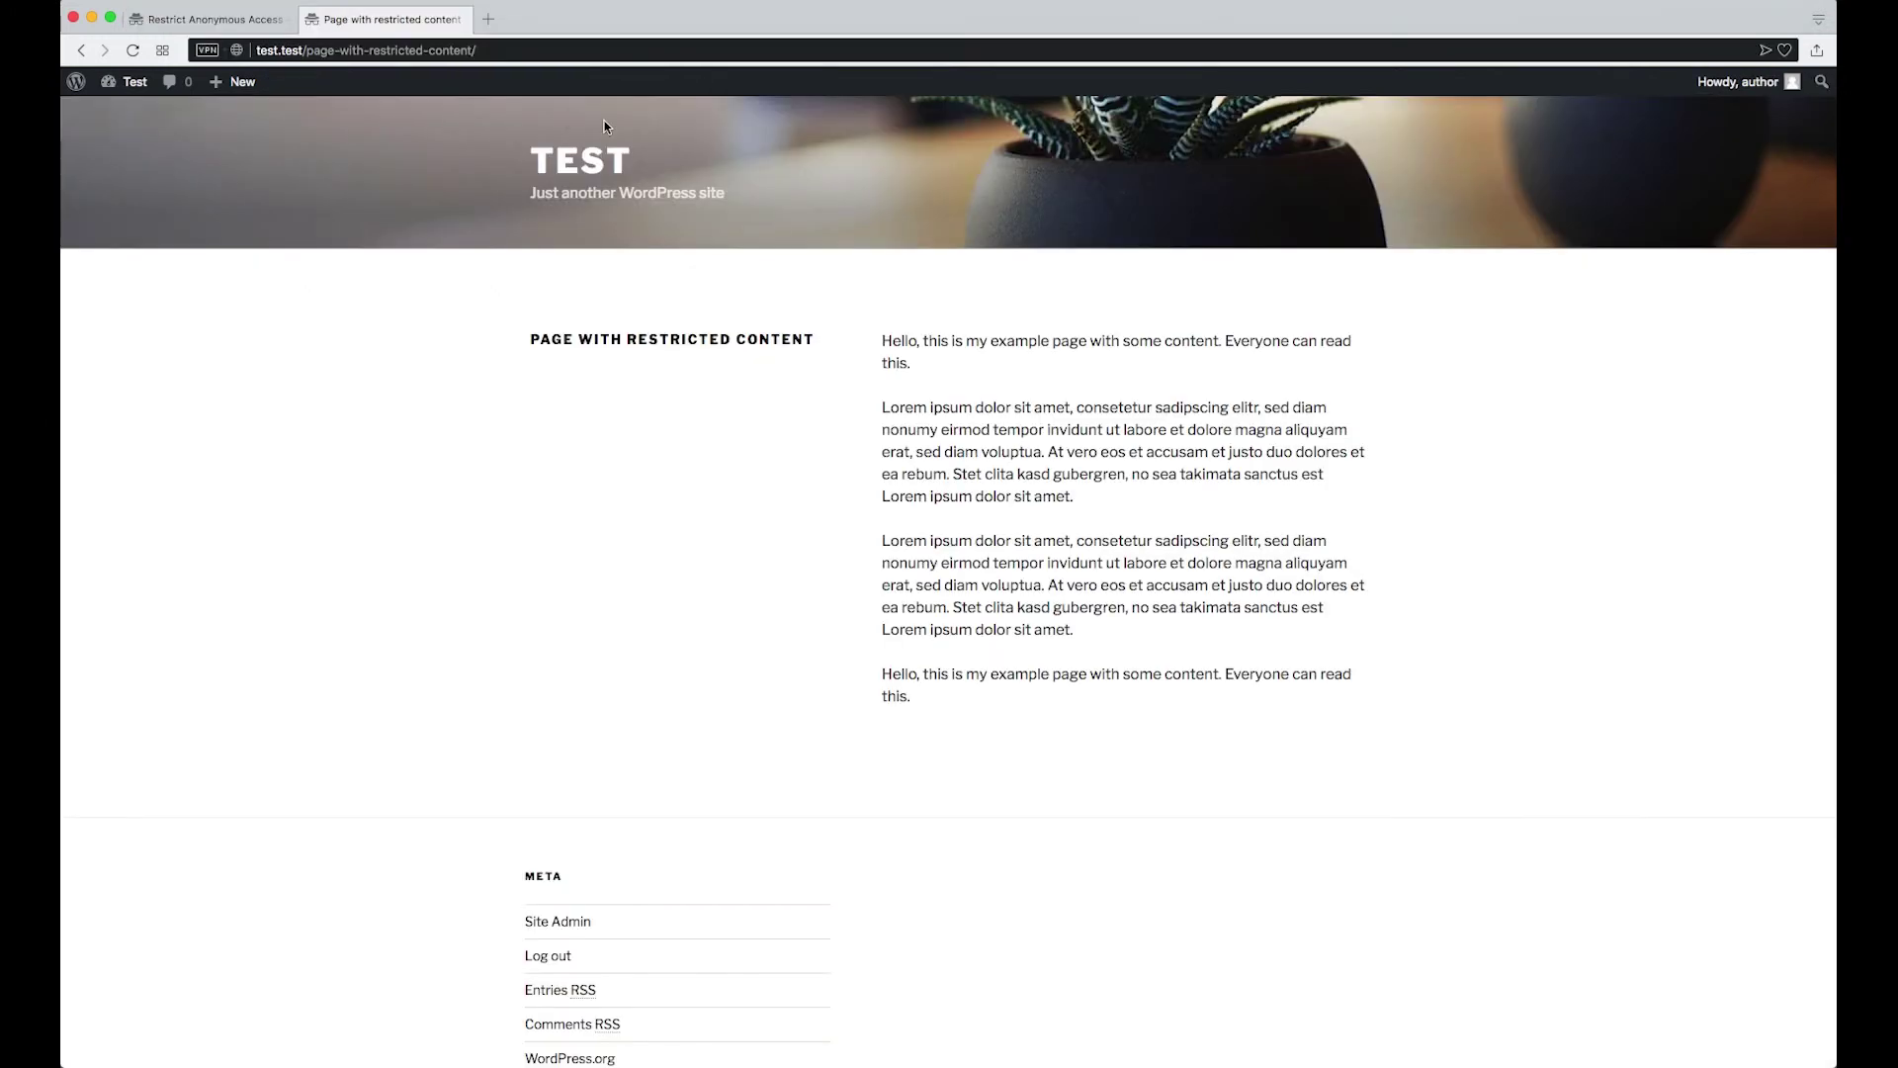
mouse_move(1730, 84)
click(1696, 175)
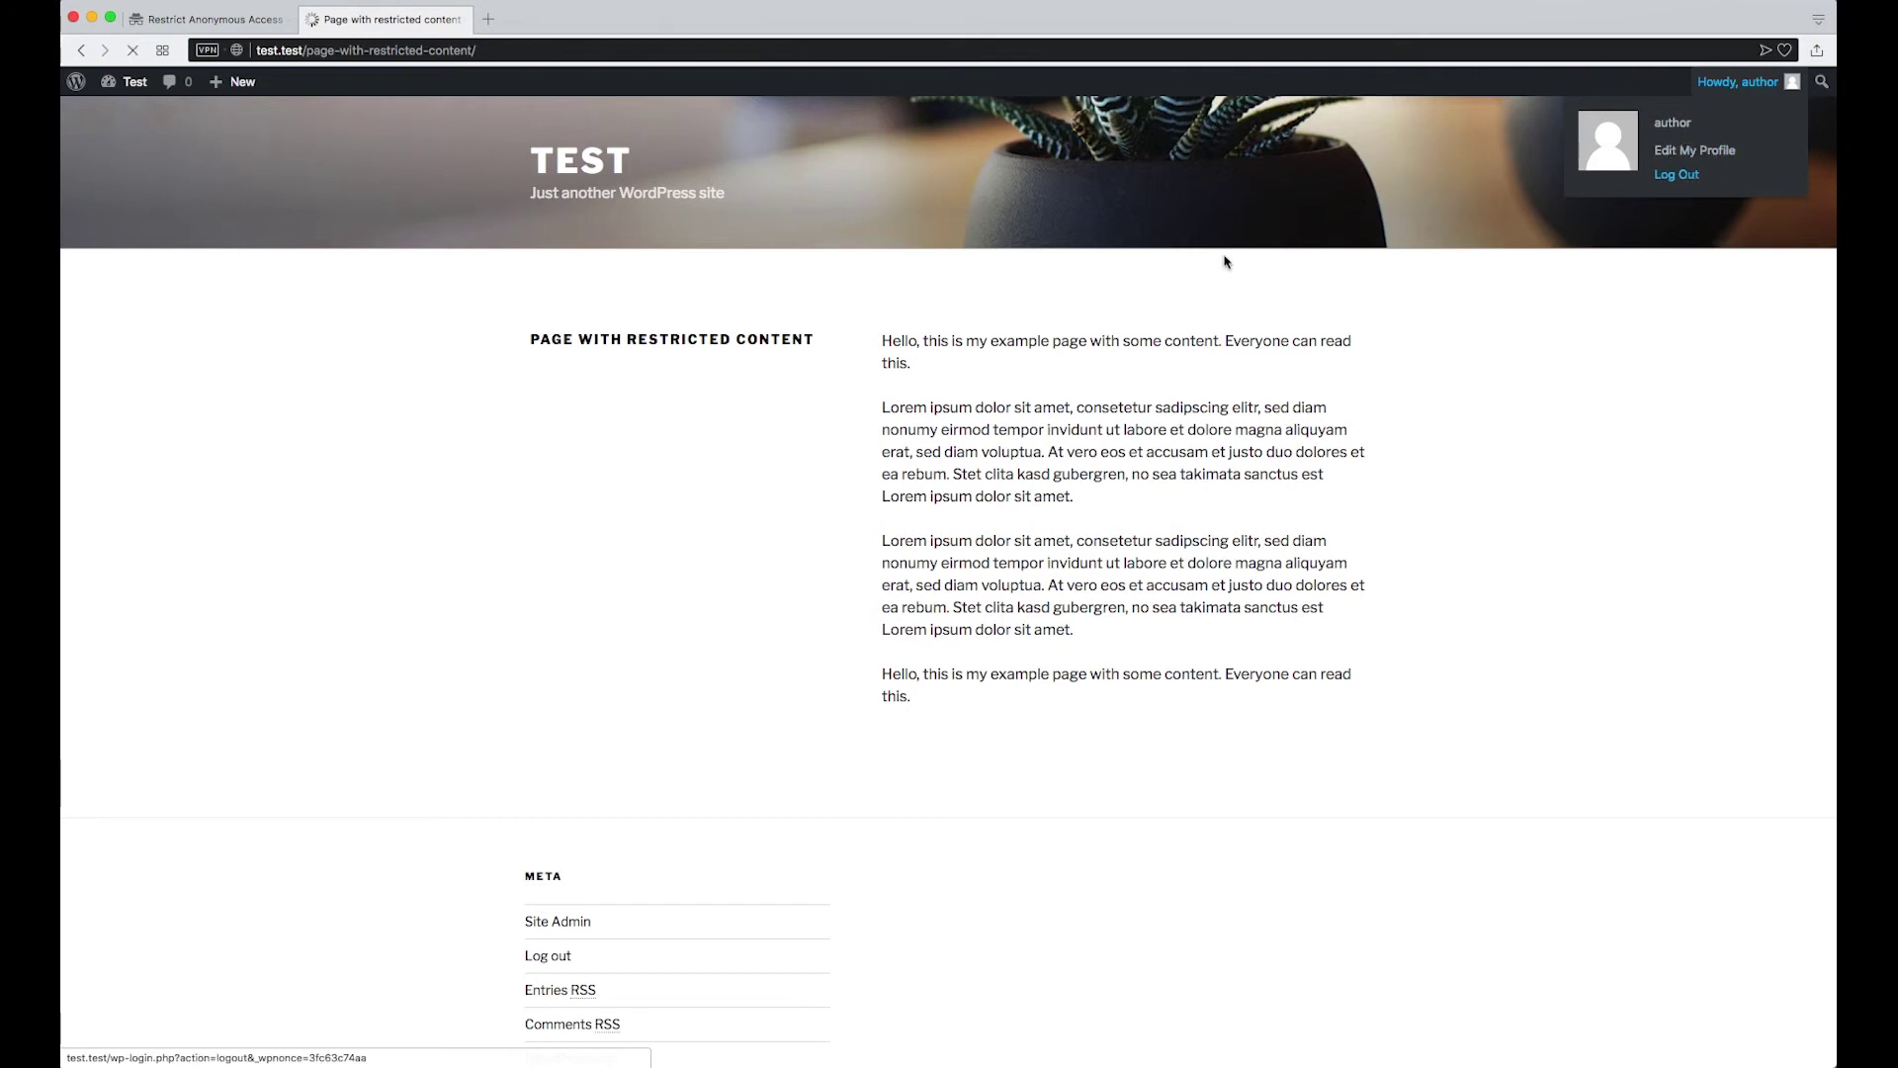
text(contributor)
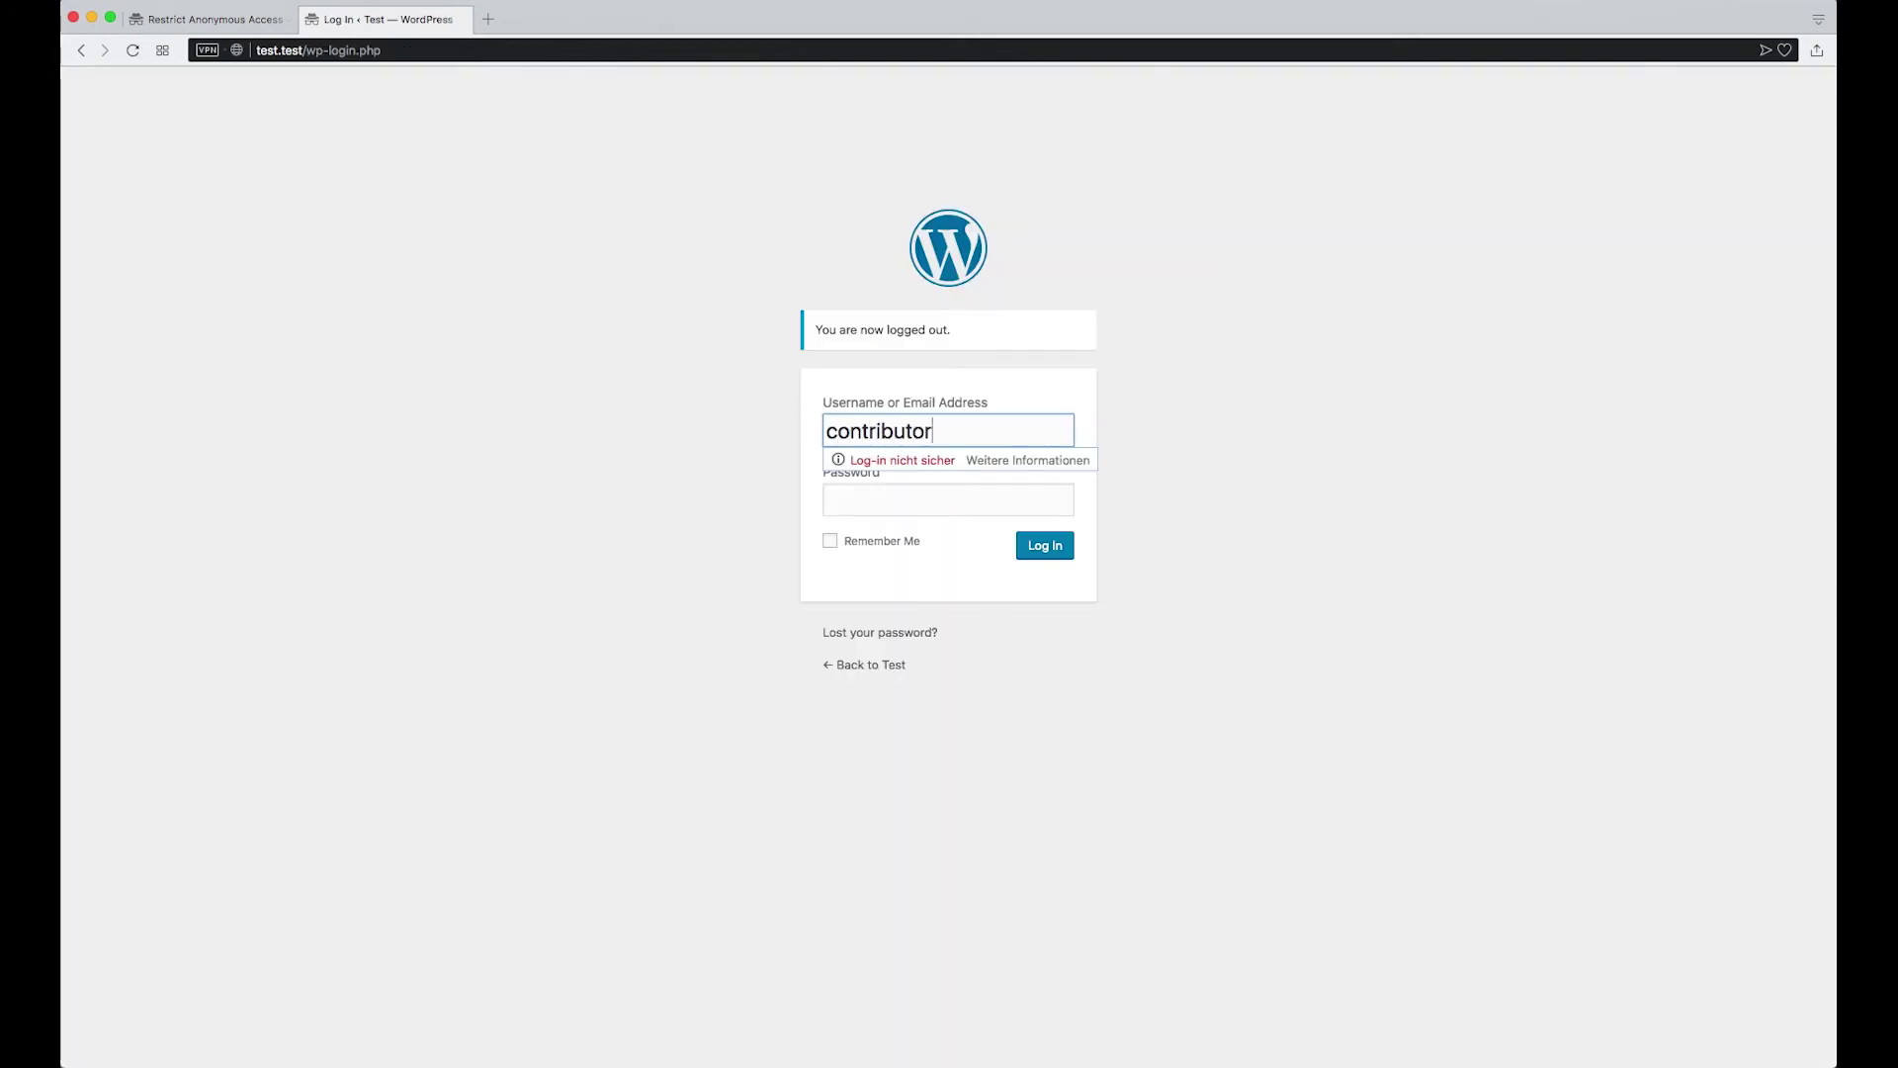
key(Tab)
text(contributor)
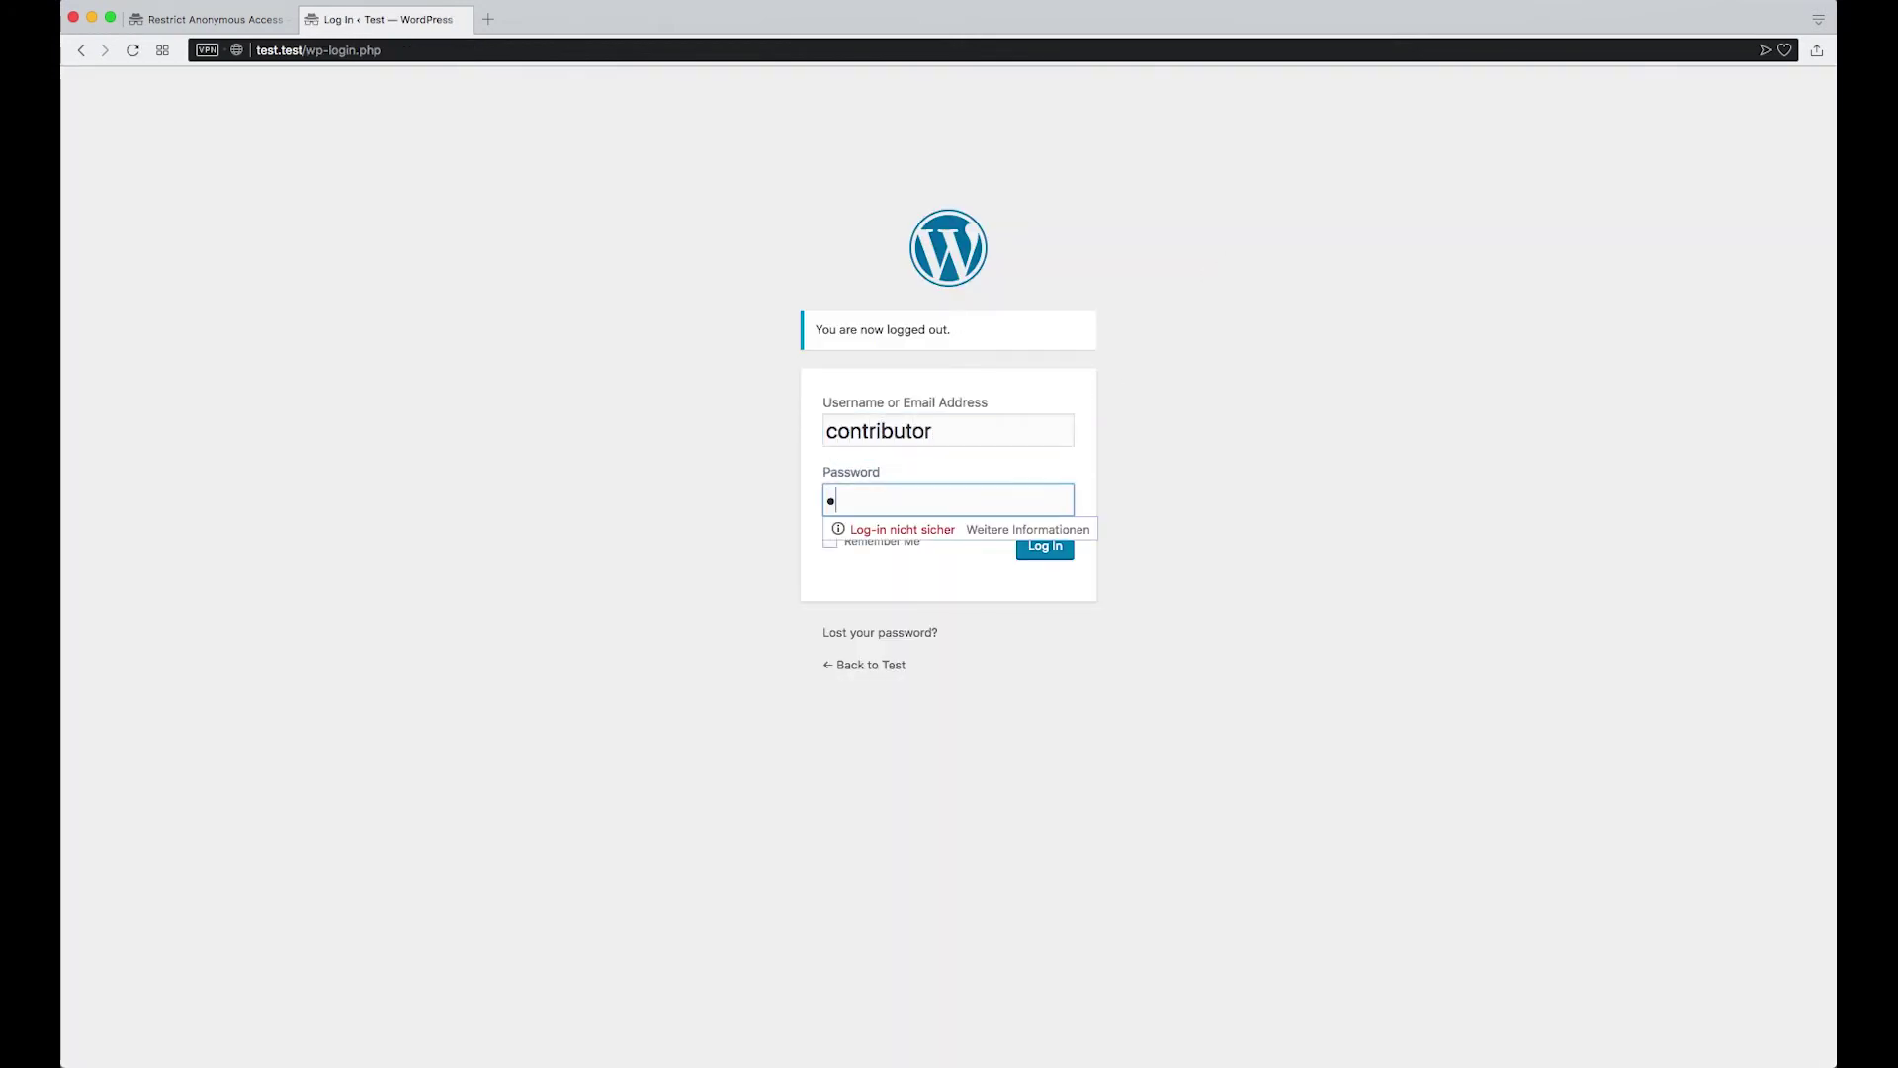
key(Return)
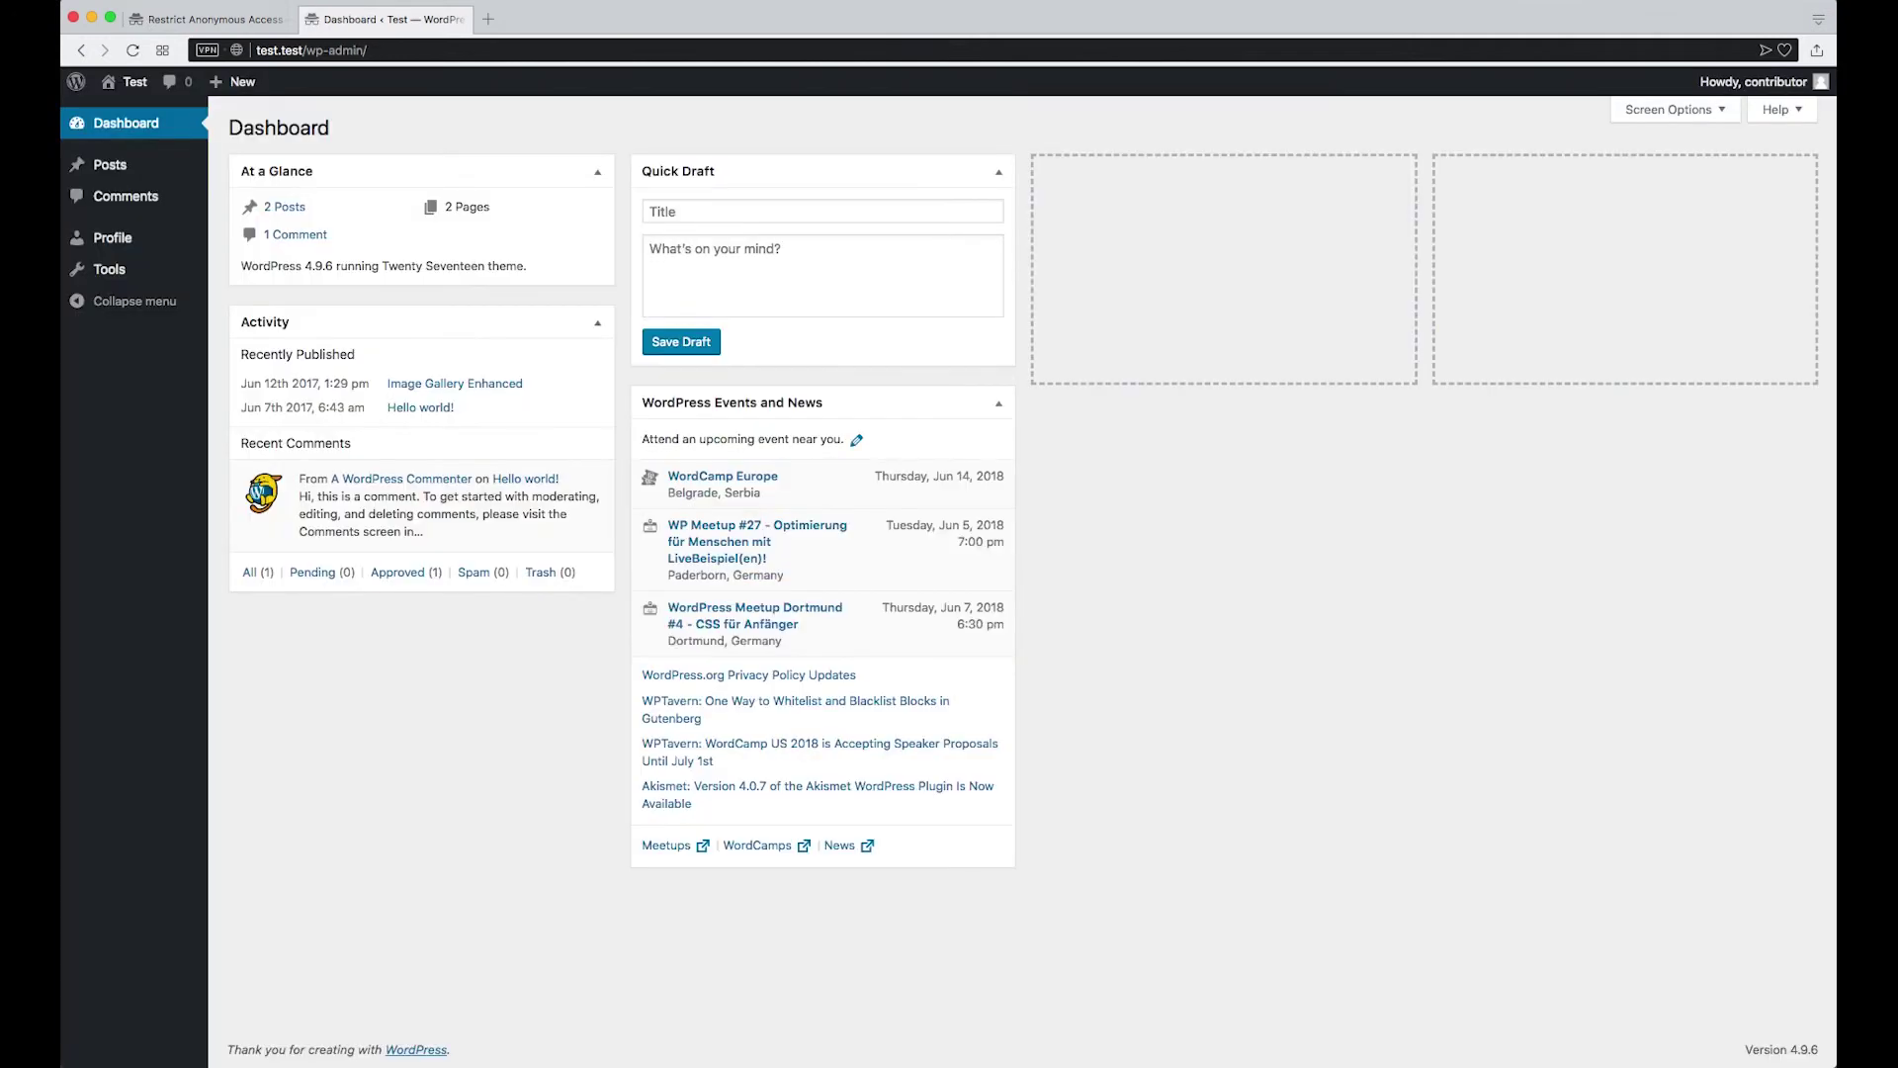
Open 'Page with restricted content' from the front page to see the registered-users notice
click(119, 90)
scroll(743, 445, down, 10)
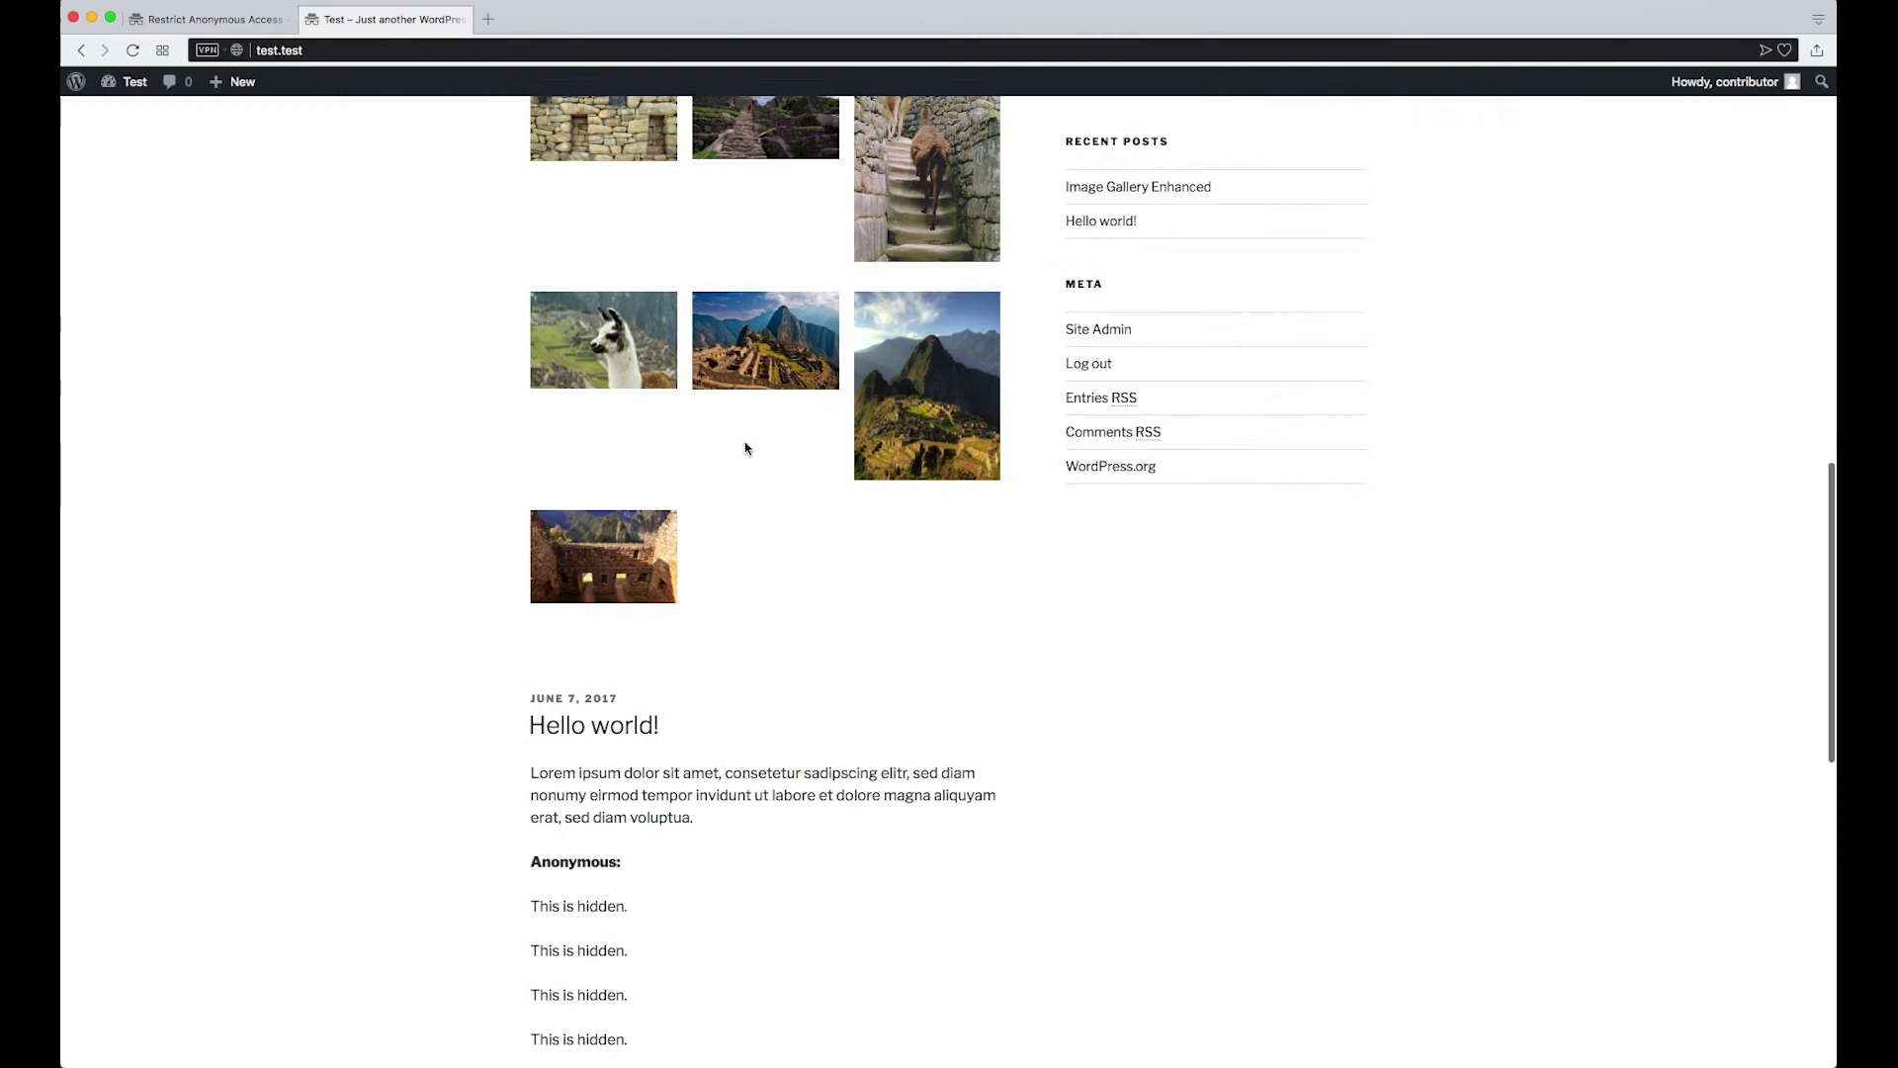
scroll(1128, 203, up, 2)
scroll(1124, 210, up, 1)
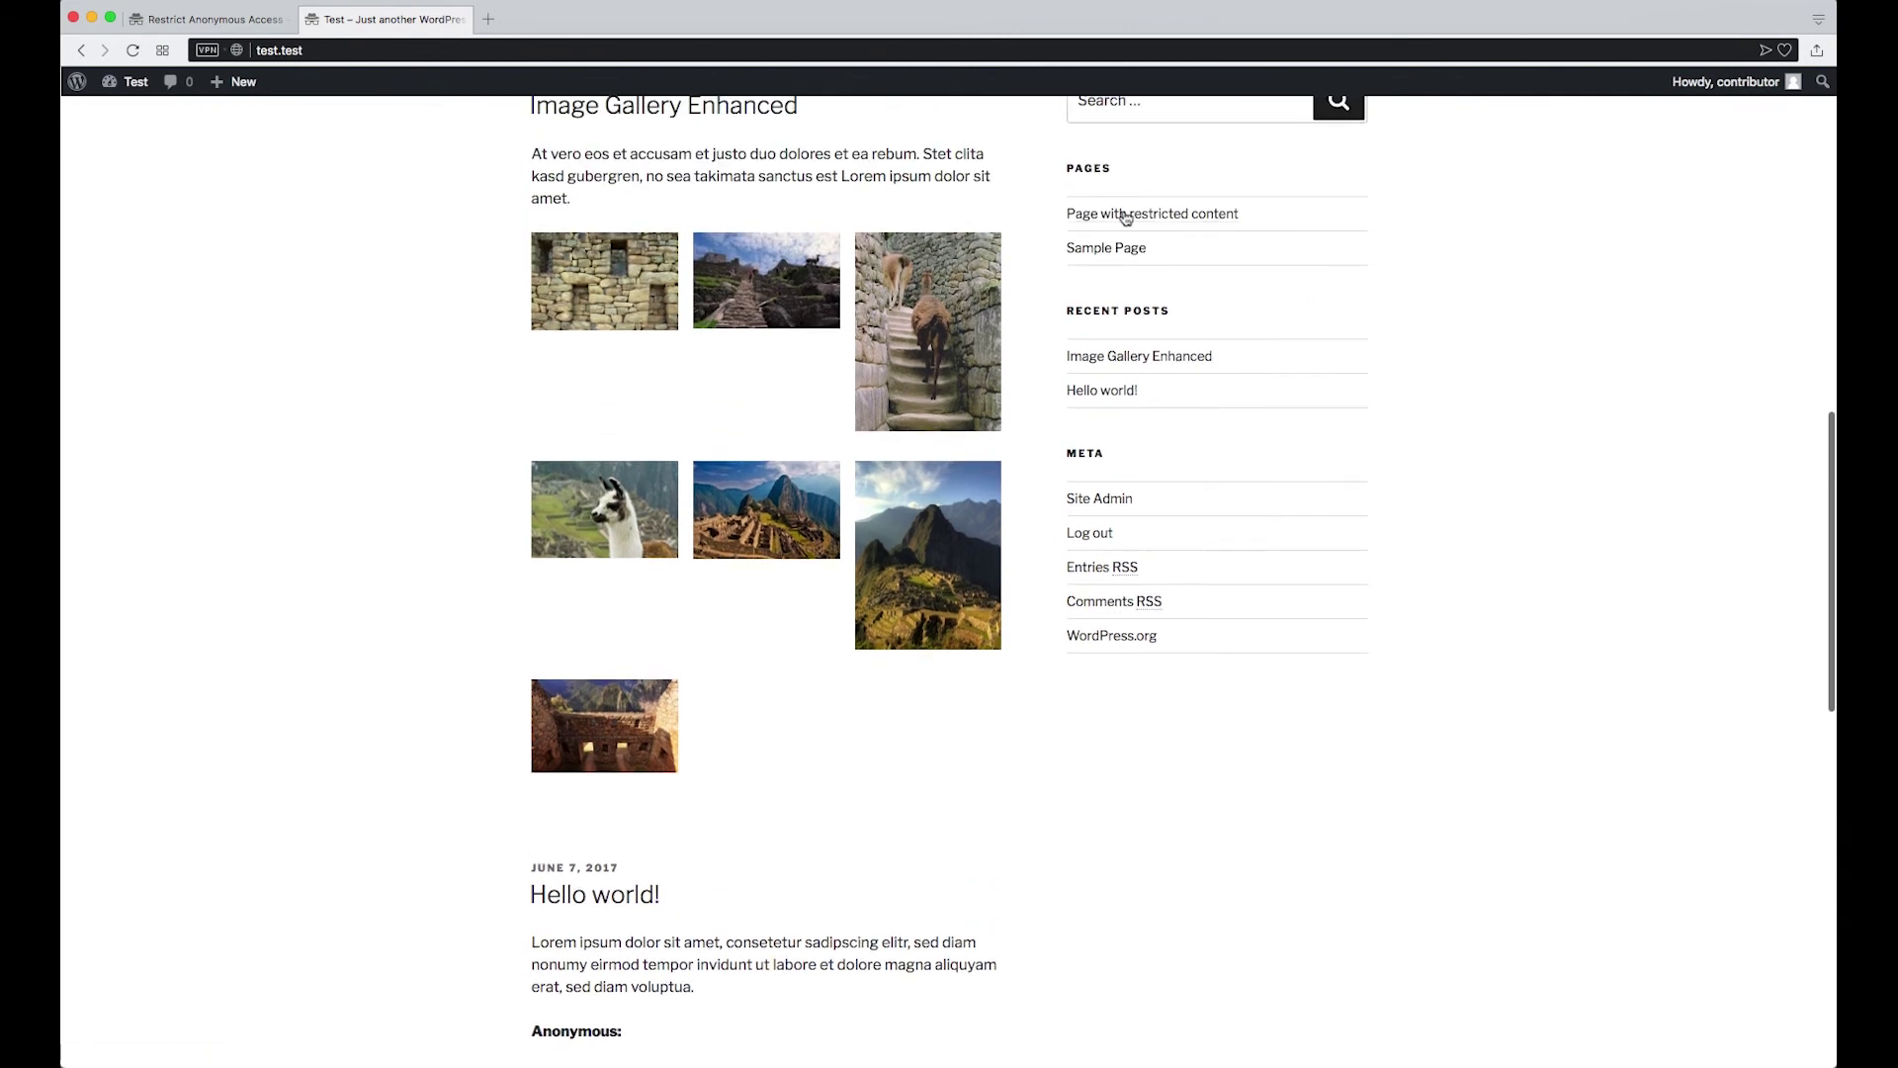
click(1137, 210)
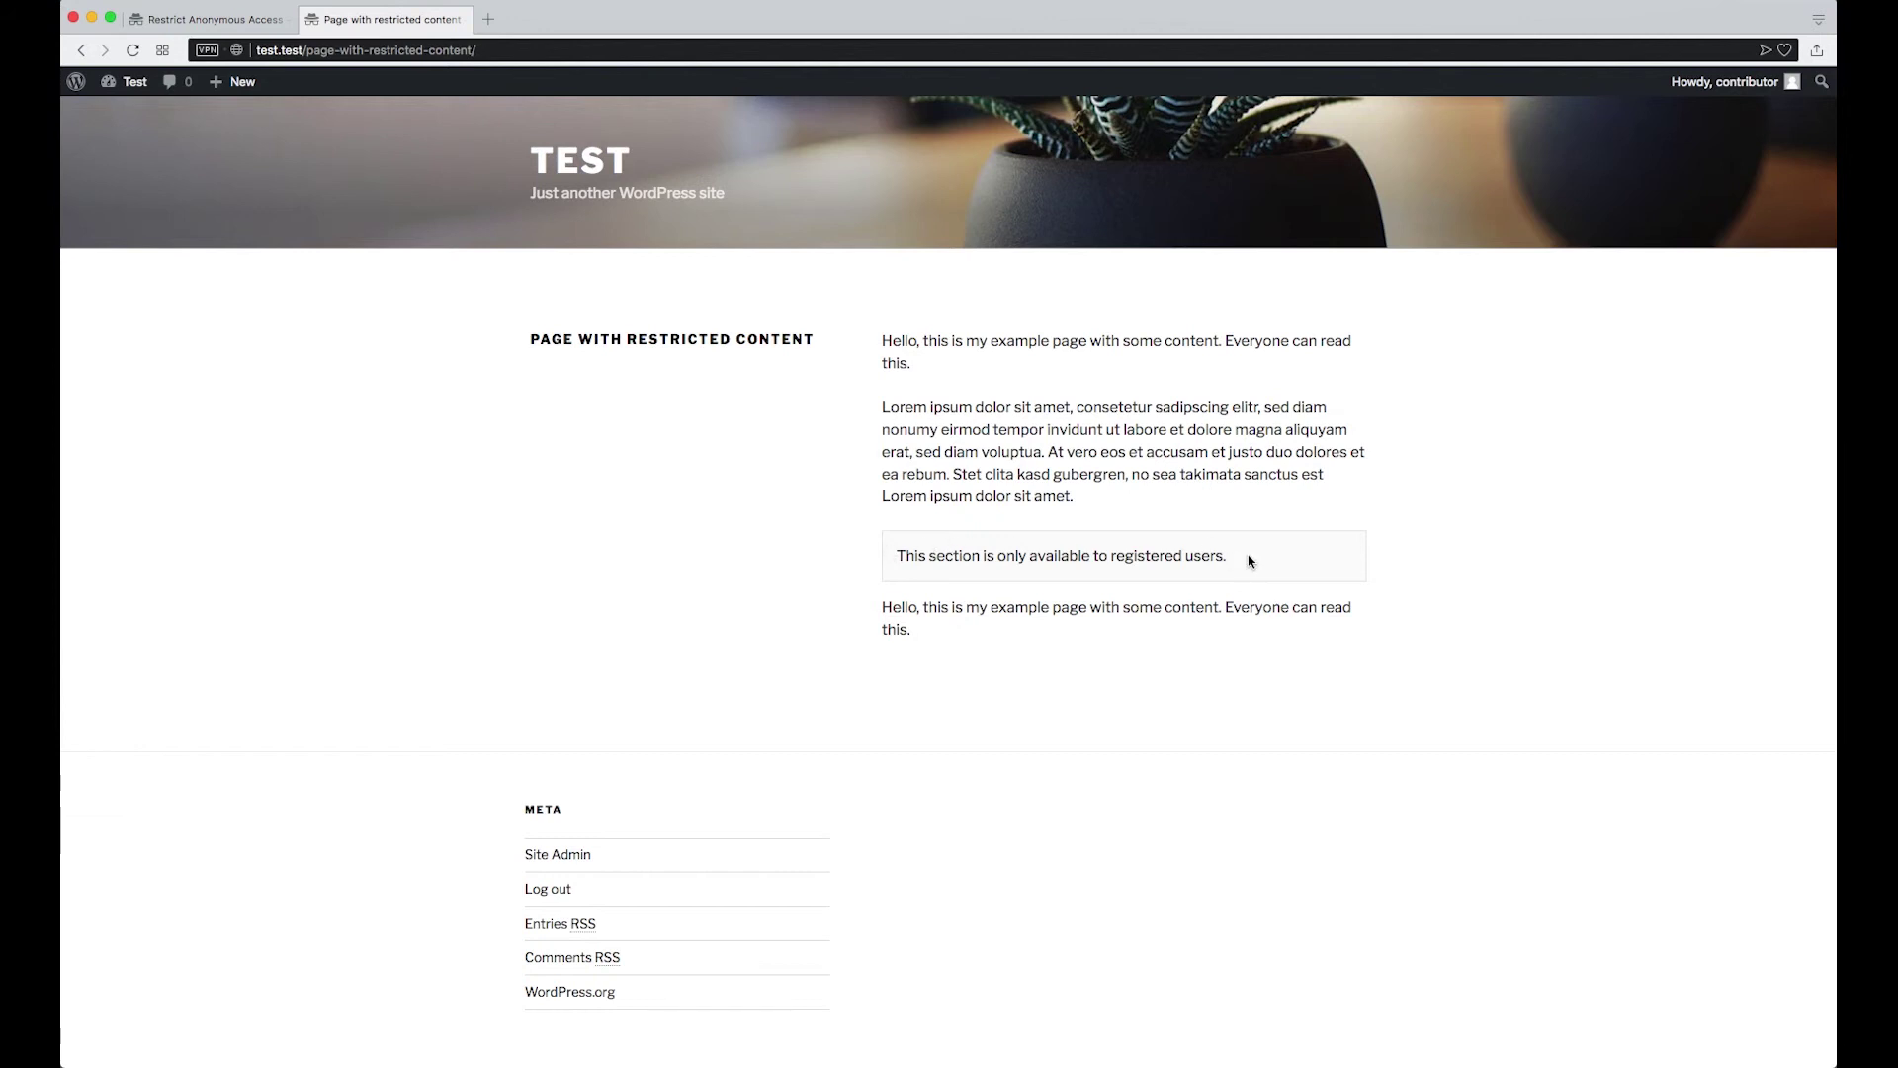
Return to the Hello world! post editor and highlight role="contributor" in the contributor shortcode
click(391, 0)
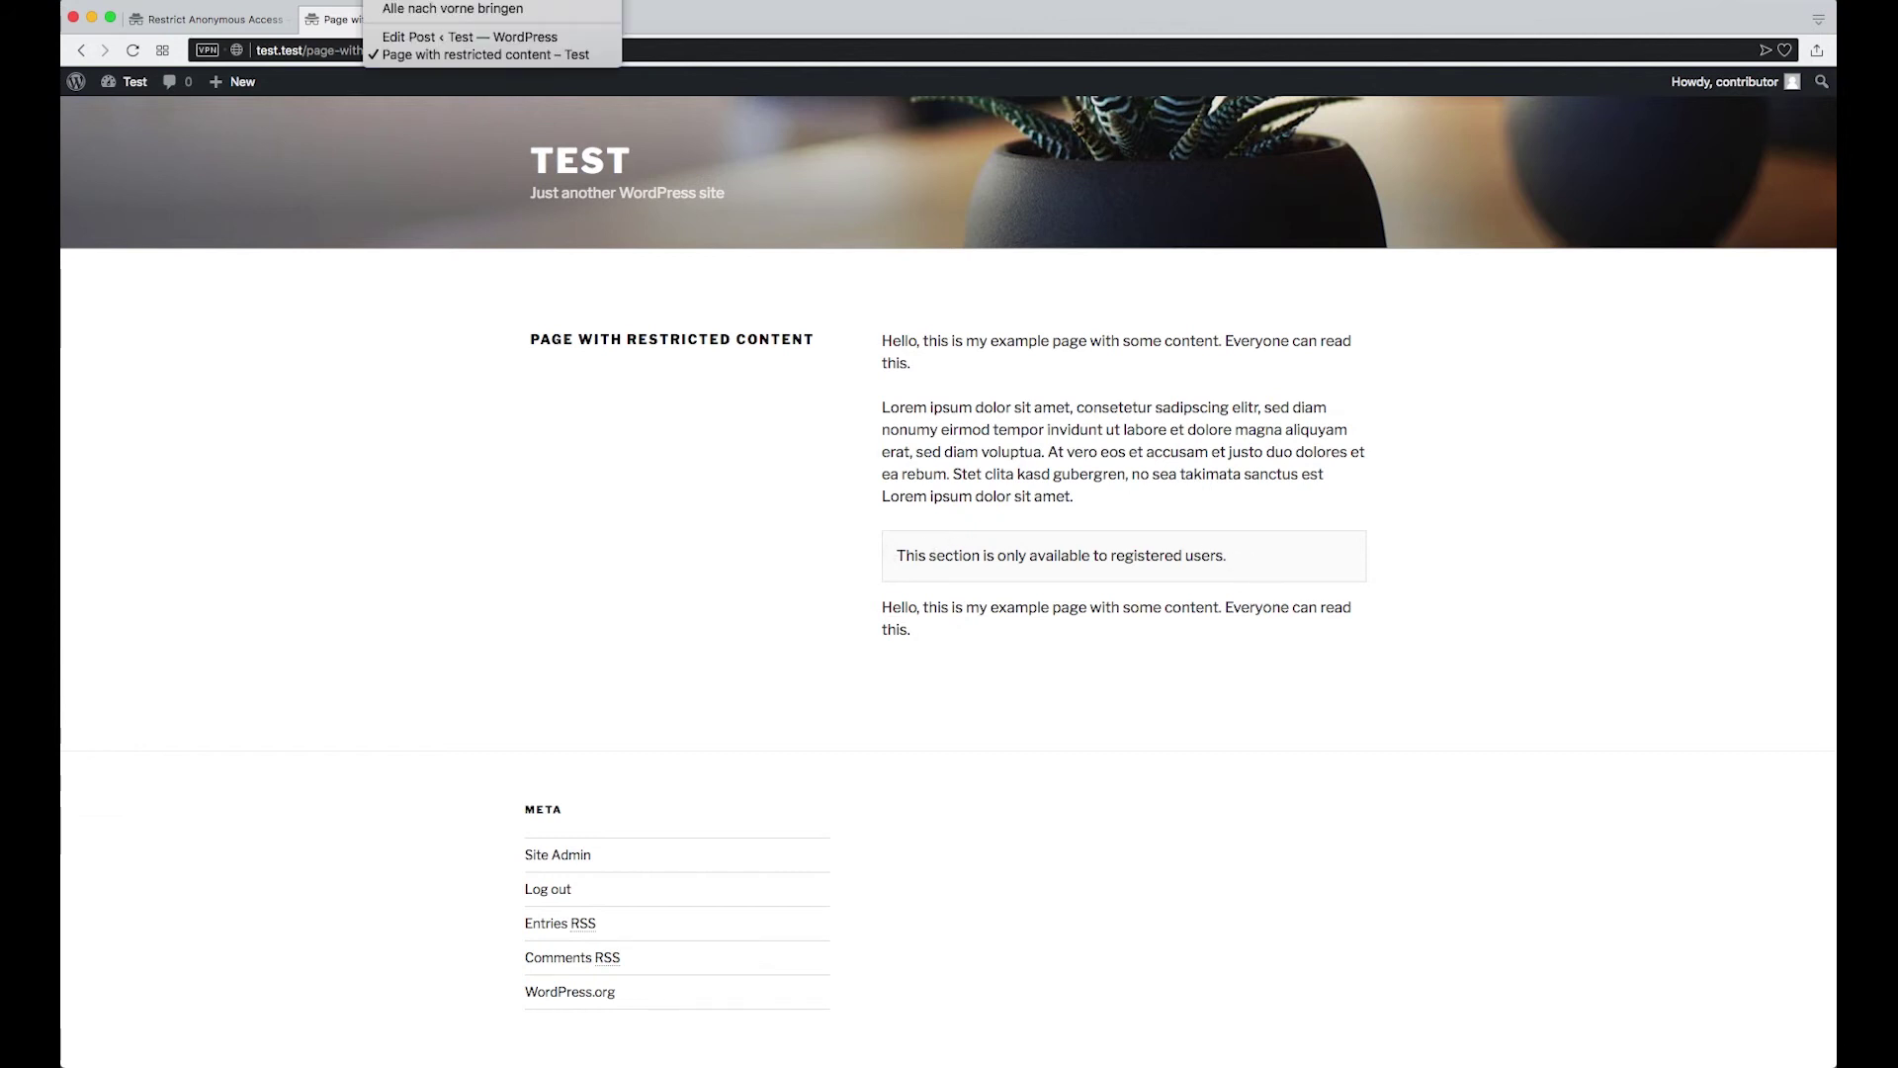
click(445, 37)
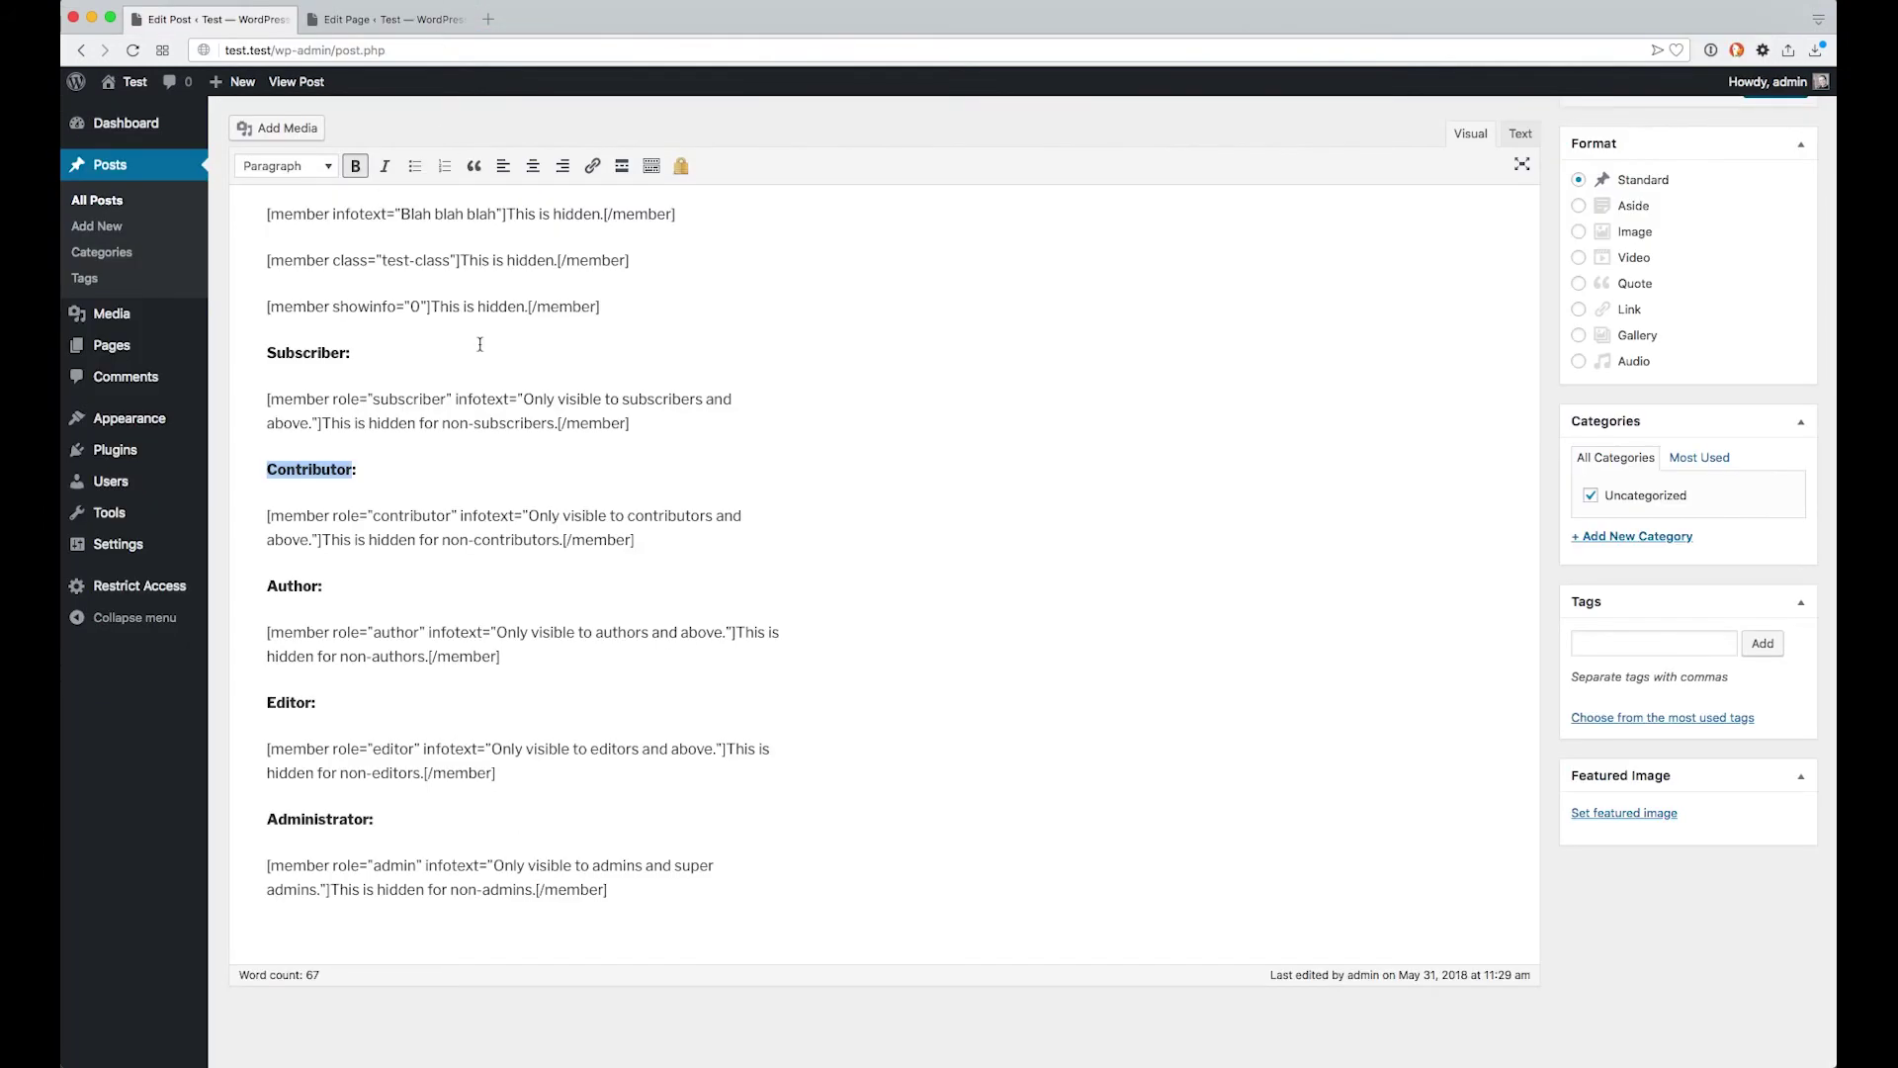
click(399, 517)
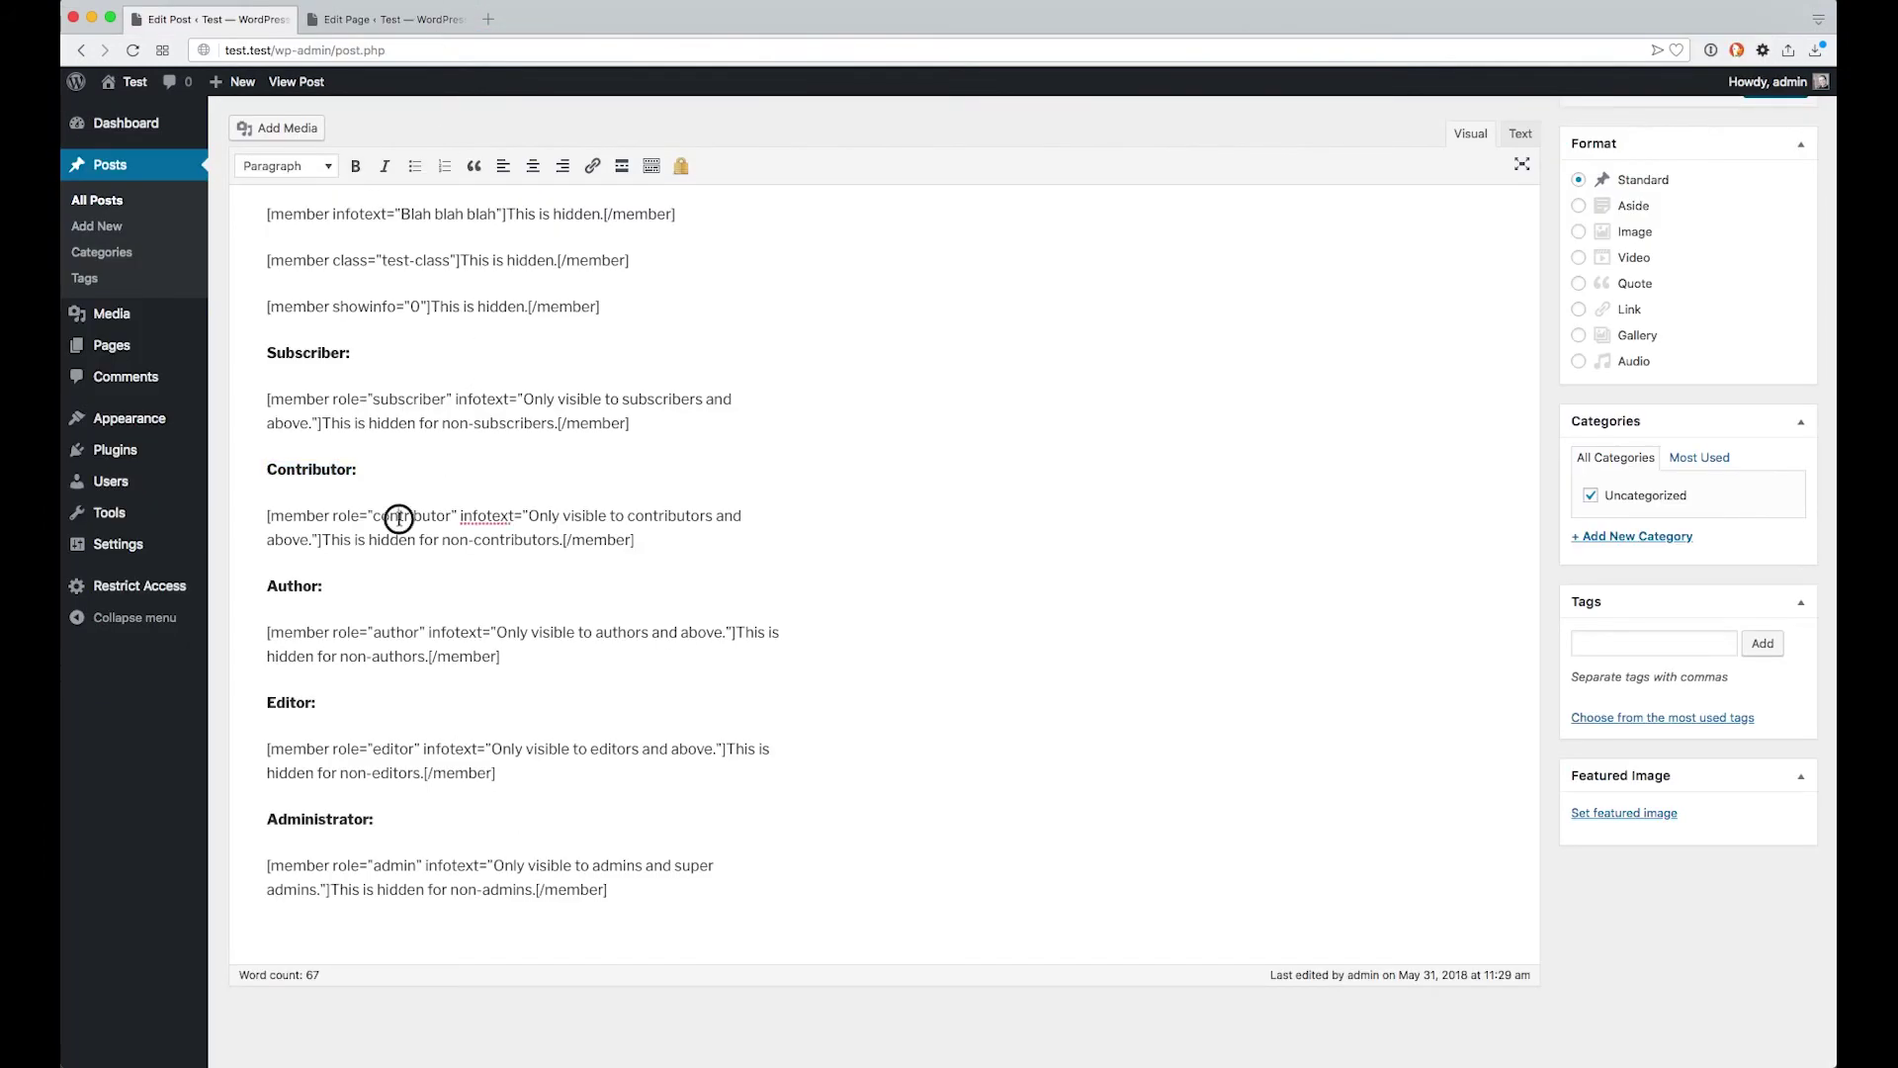
double_click(399, 517)
drag(332, 515, 449, 515)
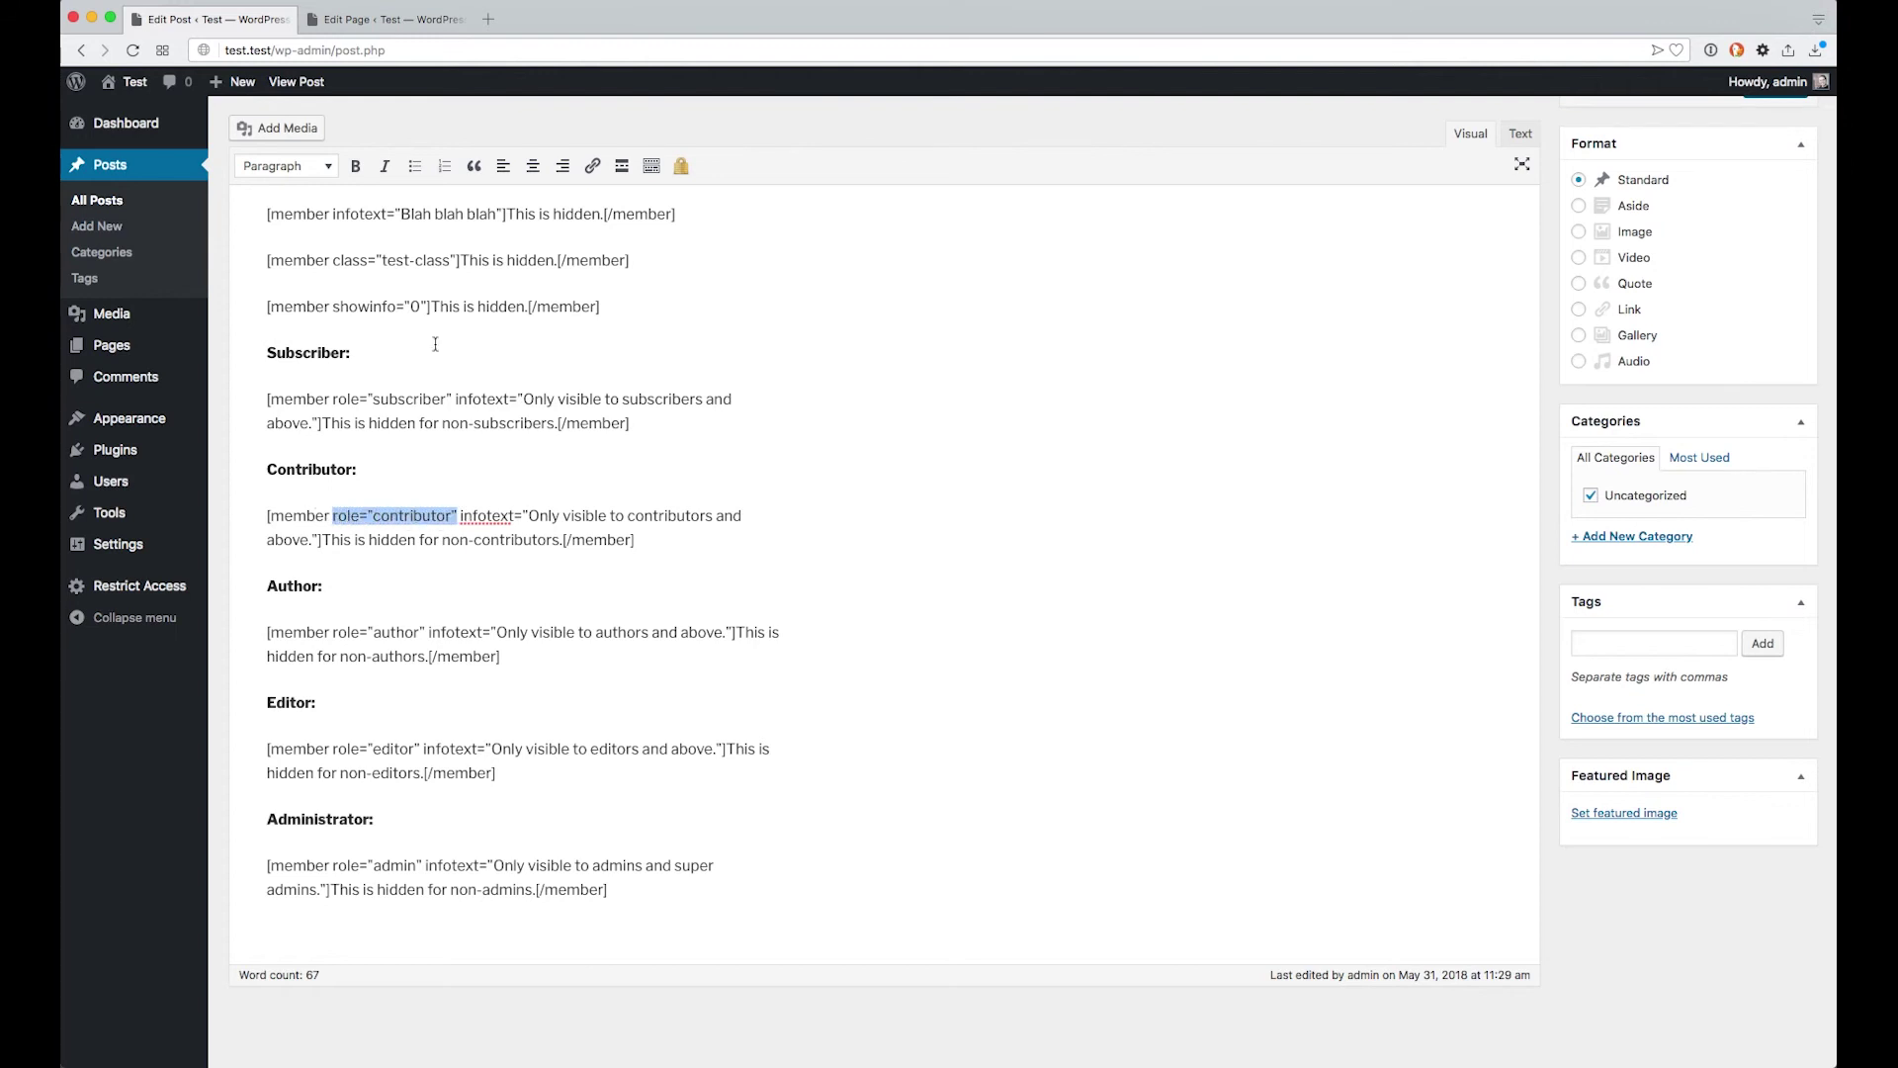
In the page editor, highlight the author role, test class, 'Blah blah blah' infotext and showinfo="0" attributes
click(360, 32)
click(457, 524)
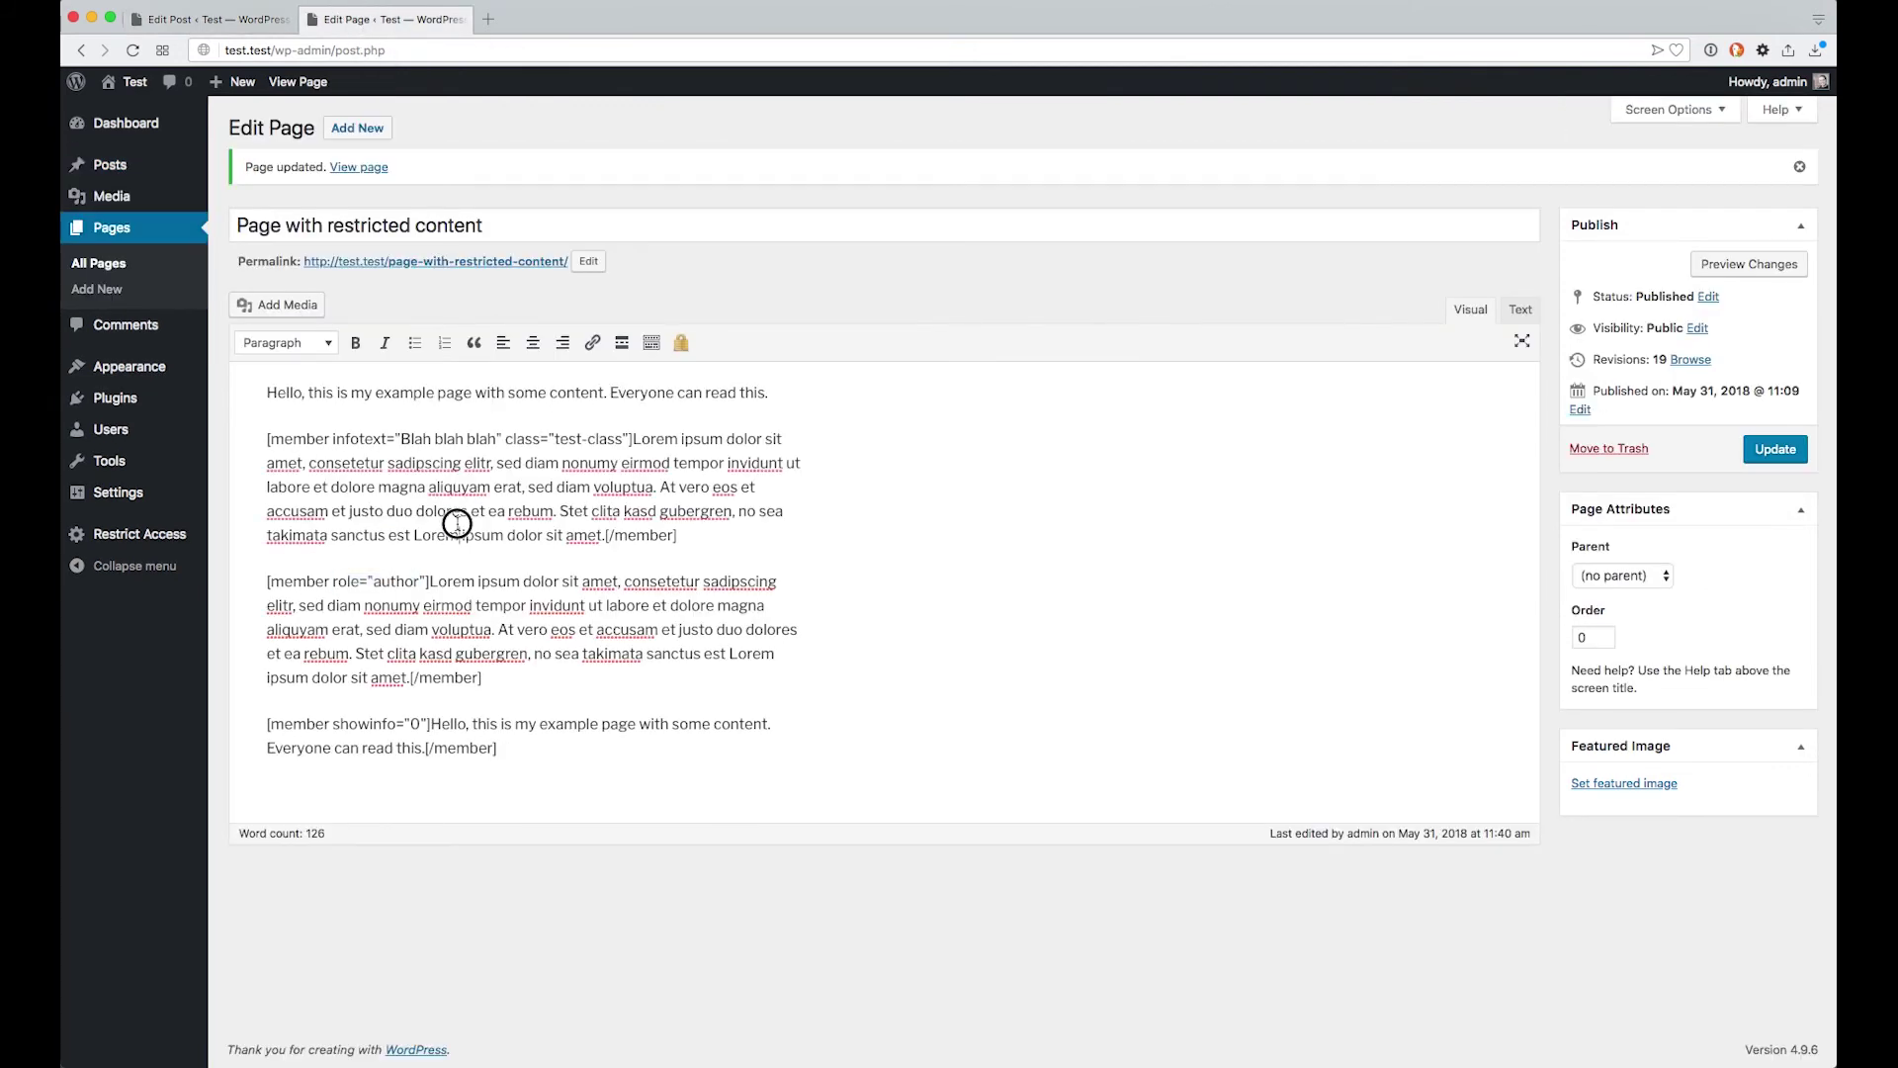
click(677, 530)
click(771, 535)
double_click(398, 582)
drag(555, 439, 623, 439)
drag(401, 439, 497, 436)
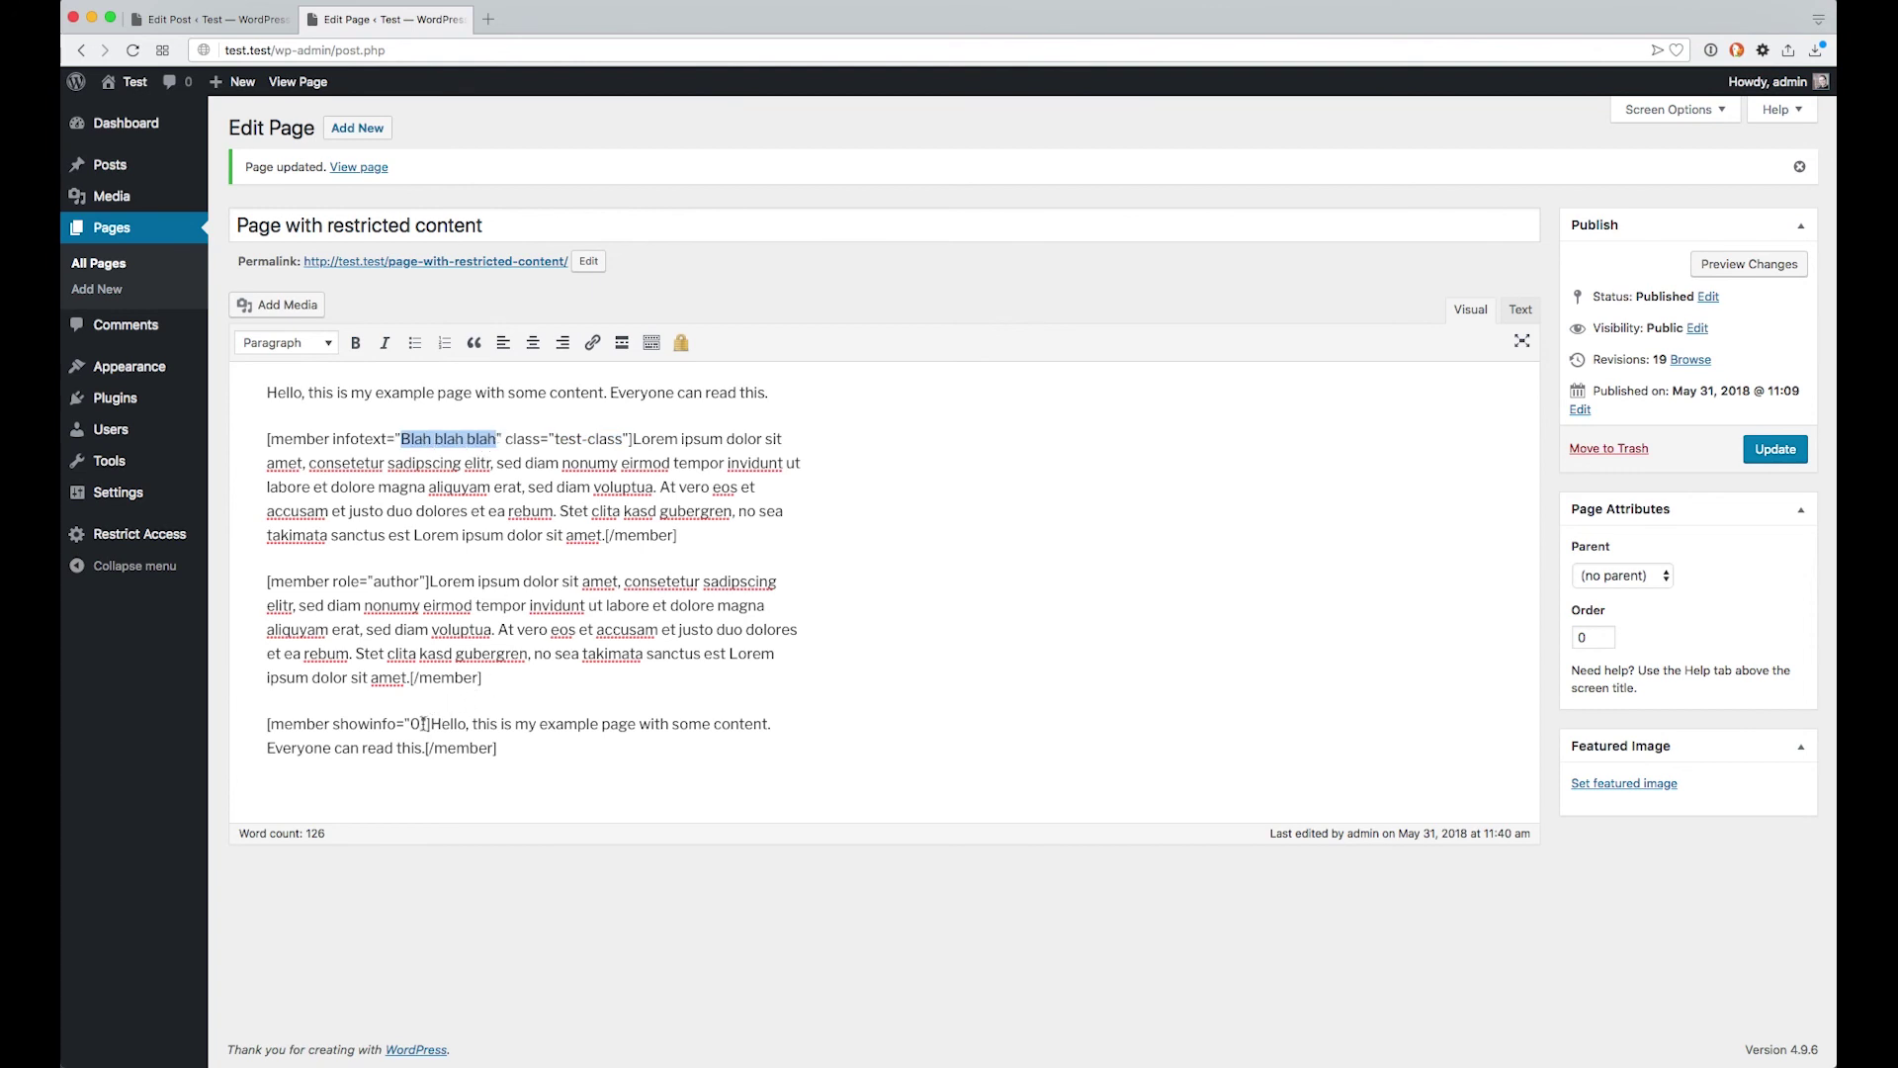
drag(427, 724, 354, 718)
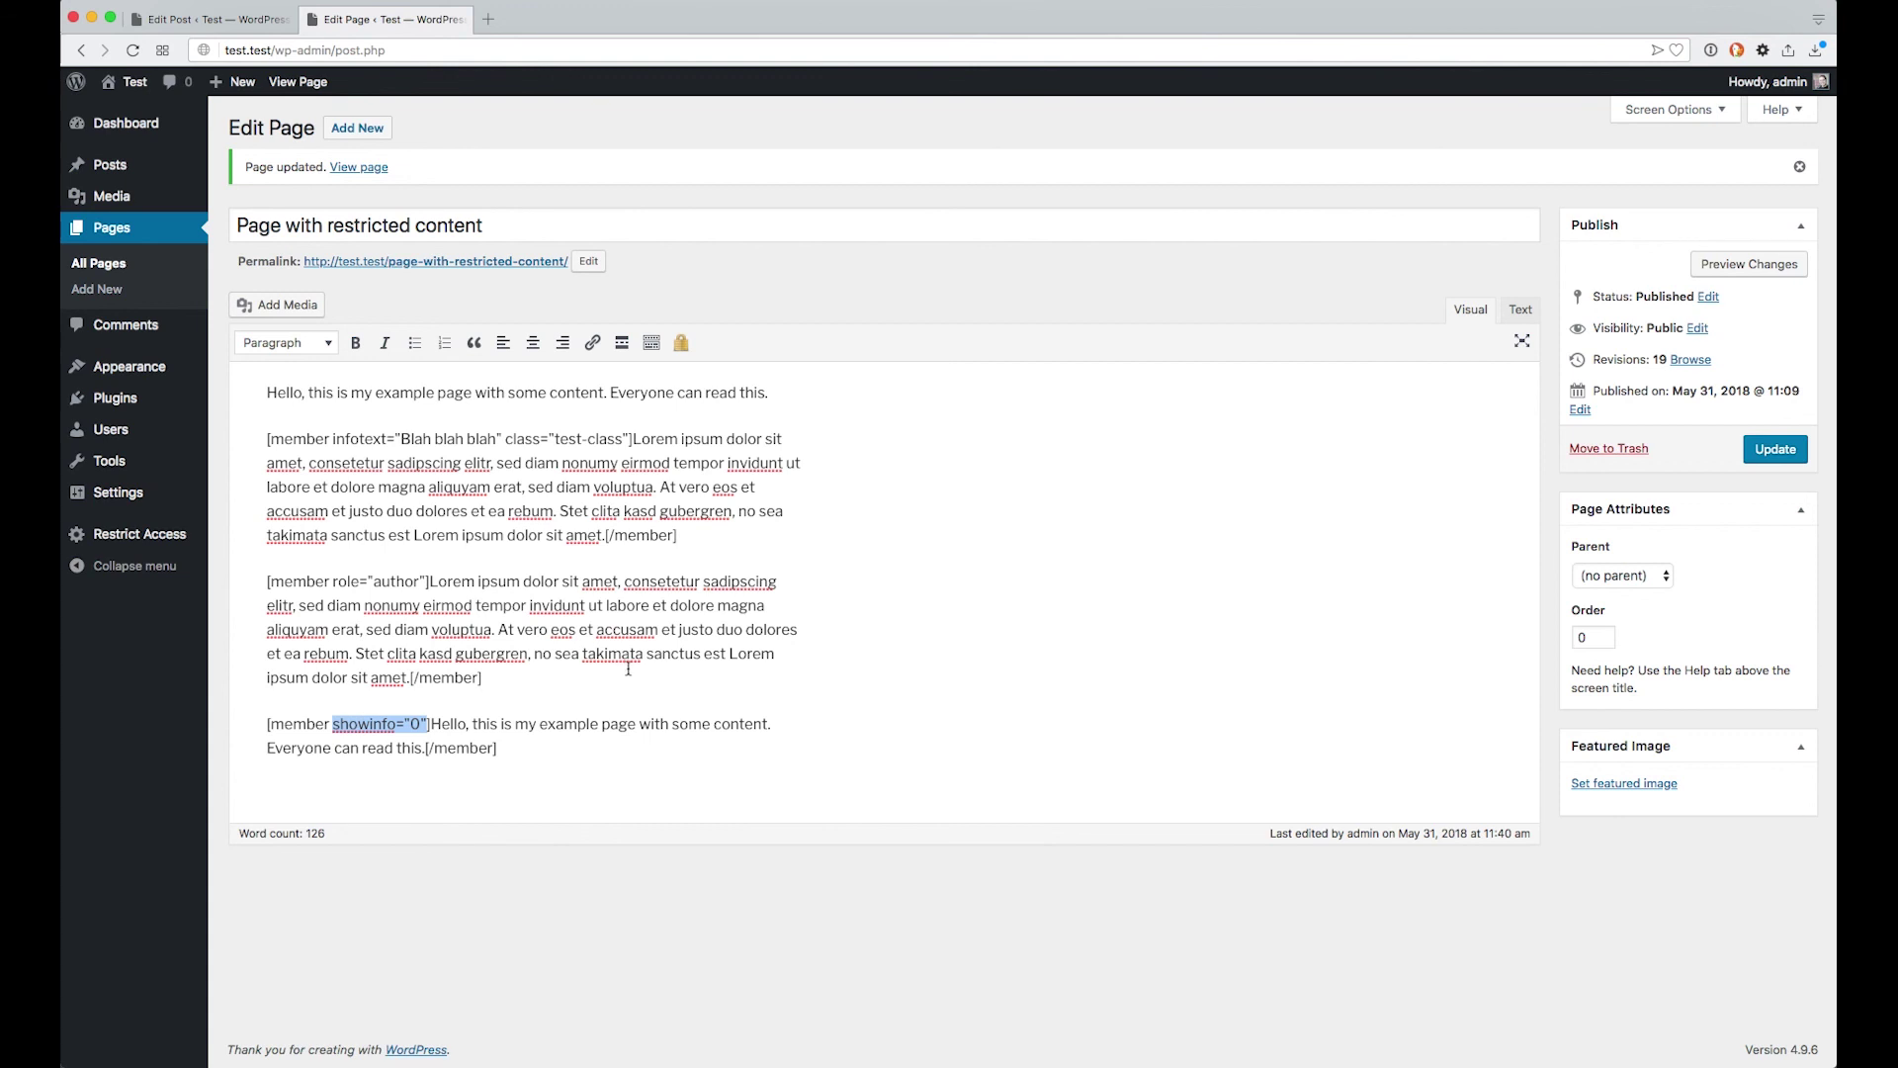
click(425, 0)
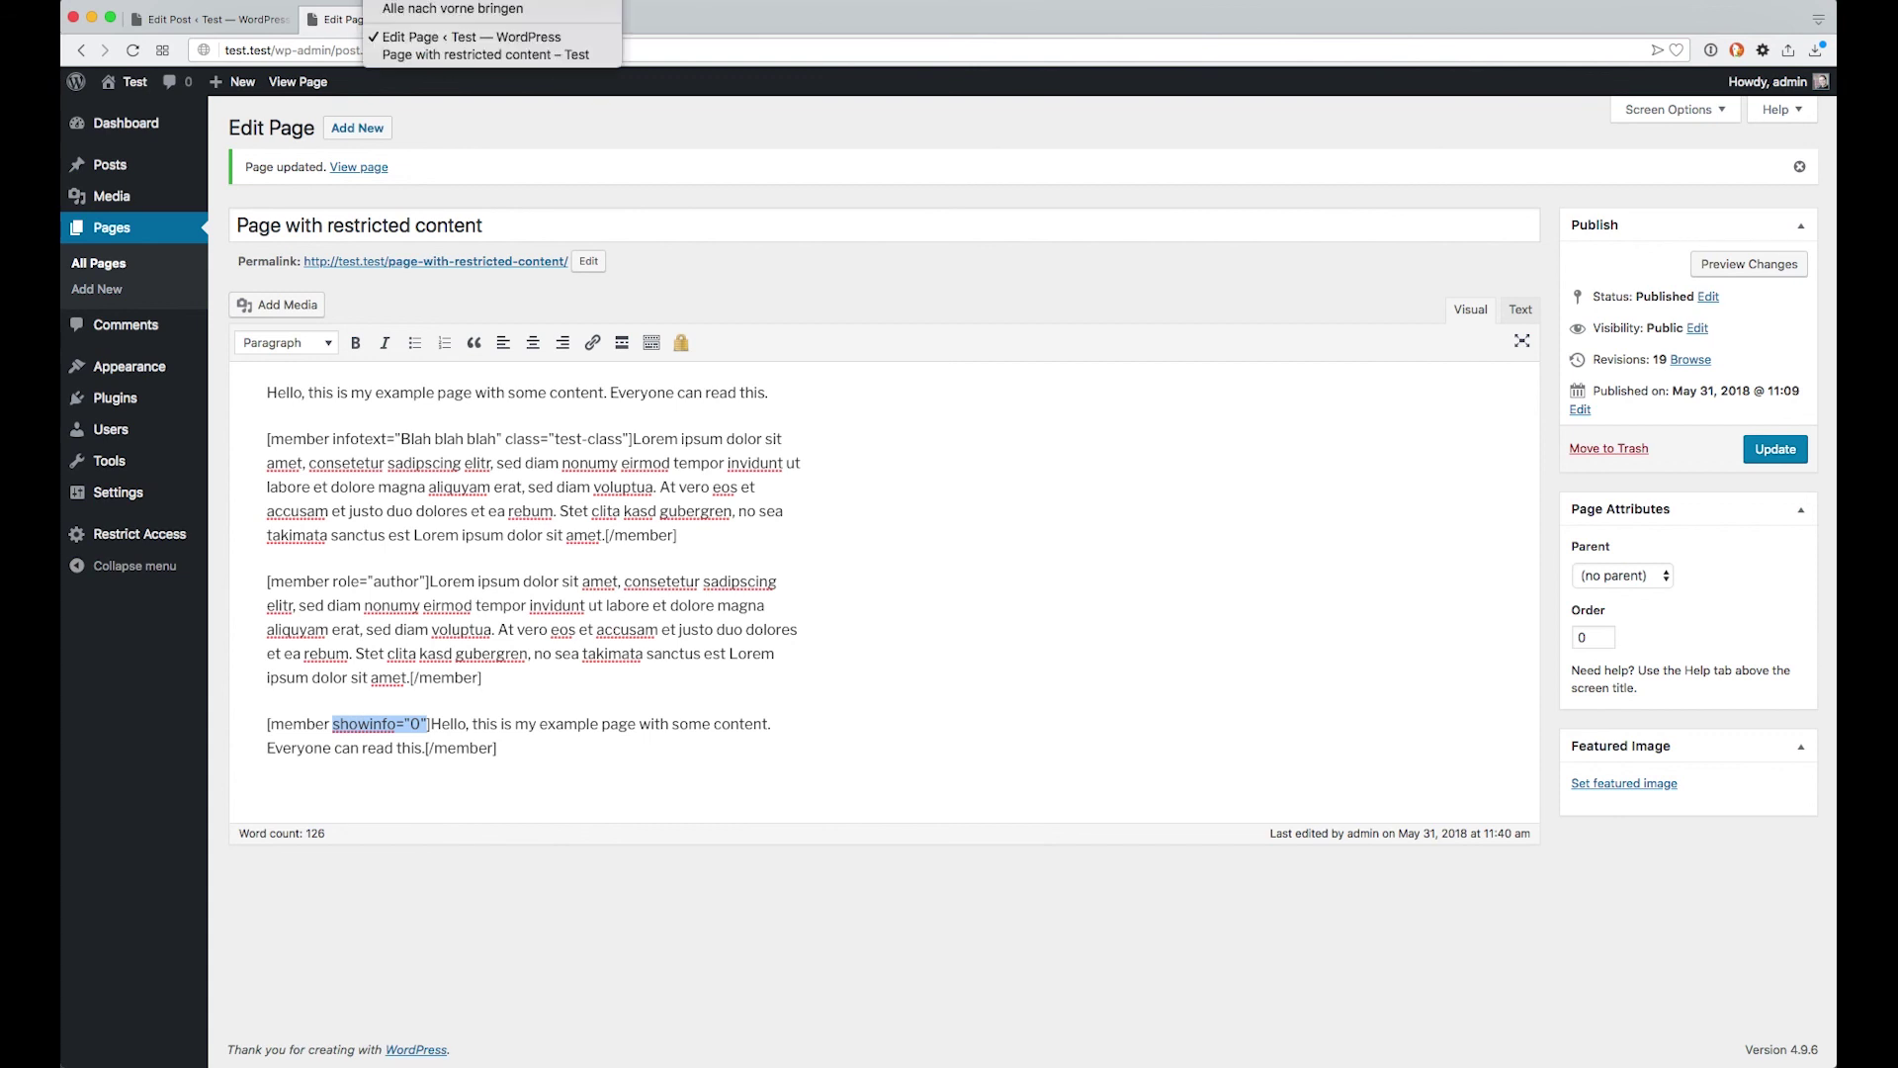
Bring the contributor's page window forward and switch to the Restrict Anonymous Access wordpress.org tab
click(484, 55)
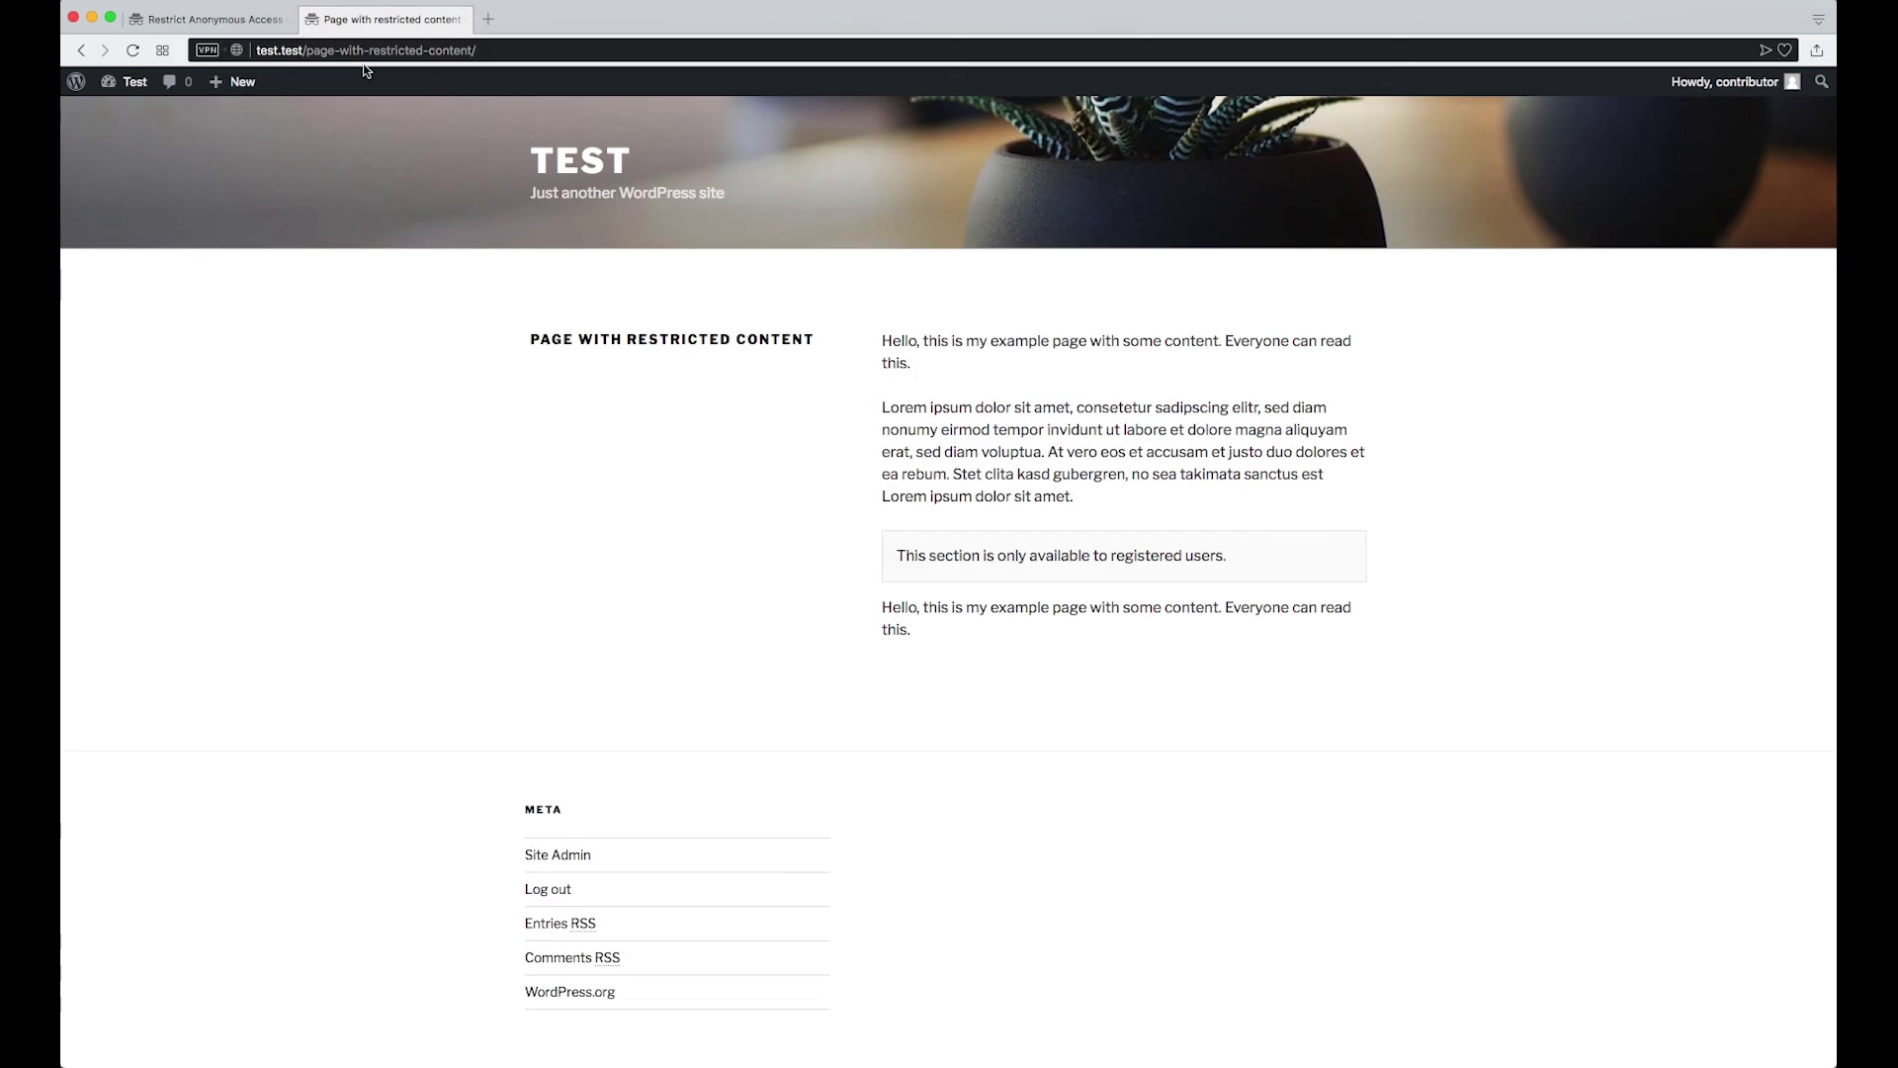
click(225, 20)
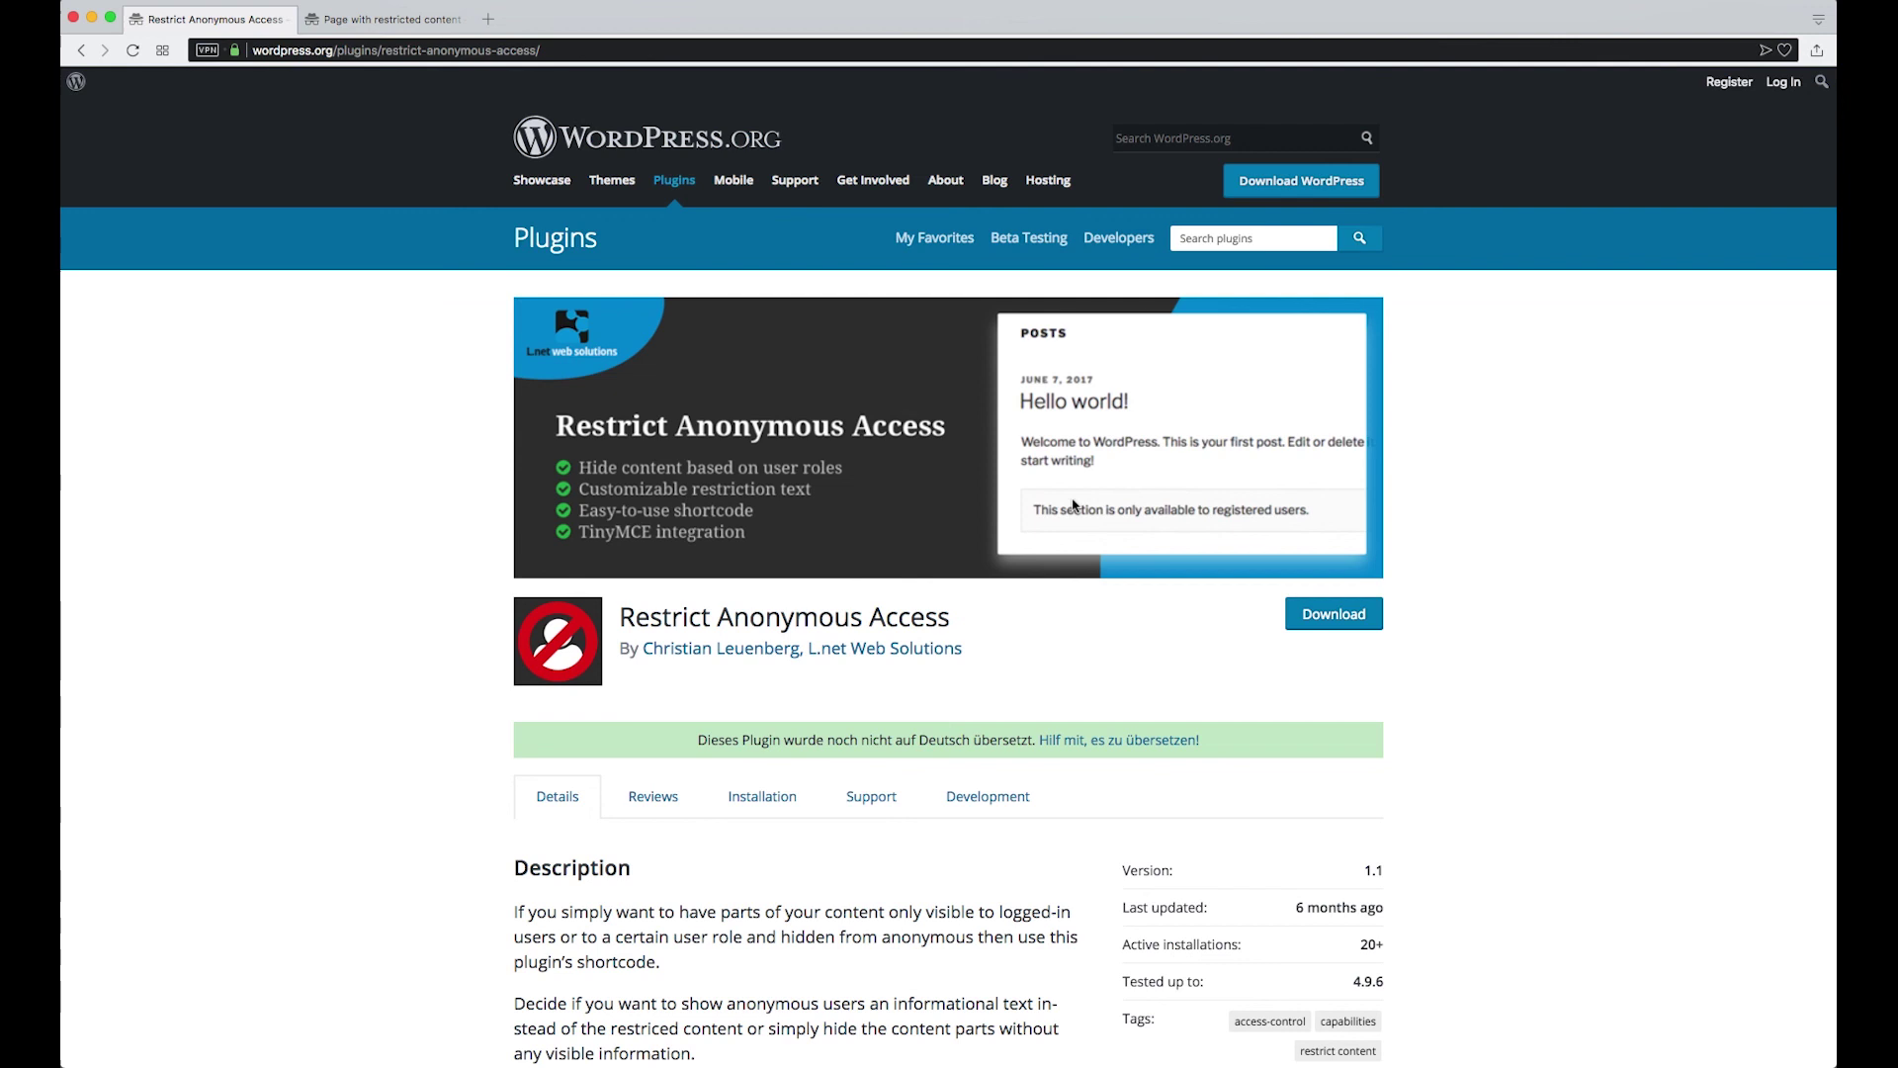
Open the Support forum for the Restrict Anonymous Access plugin
click(871, 797)
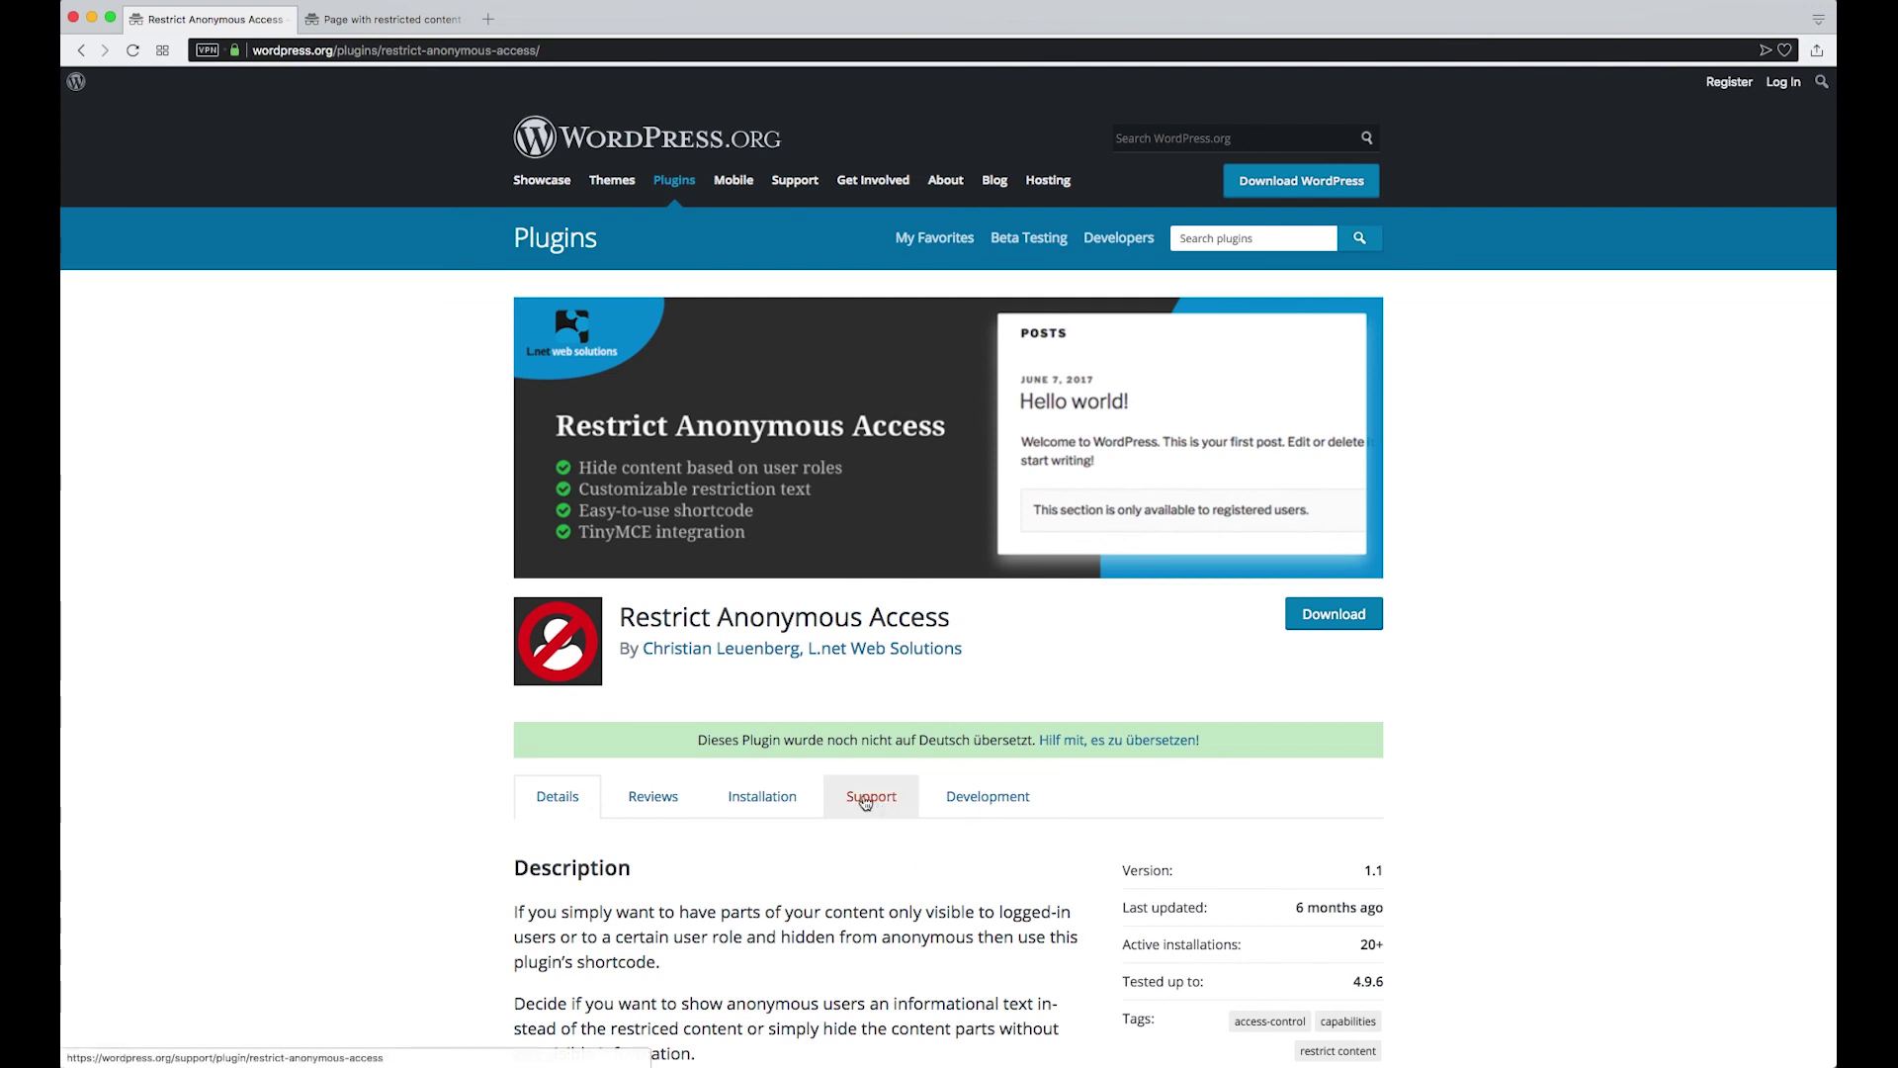